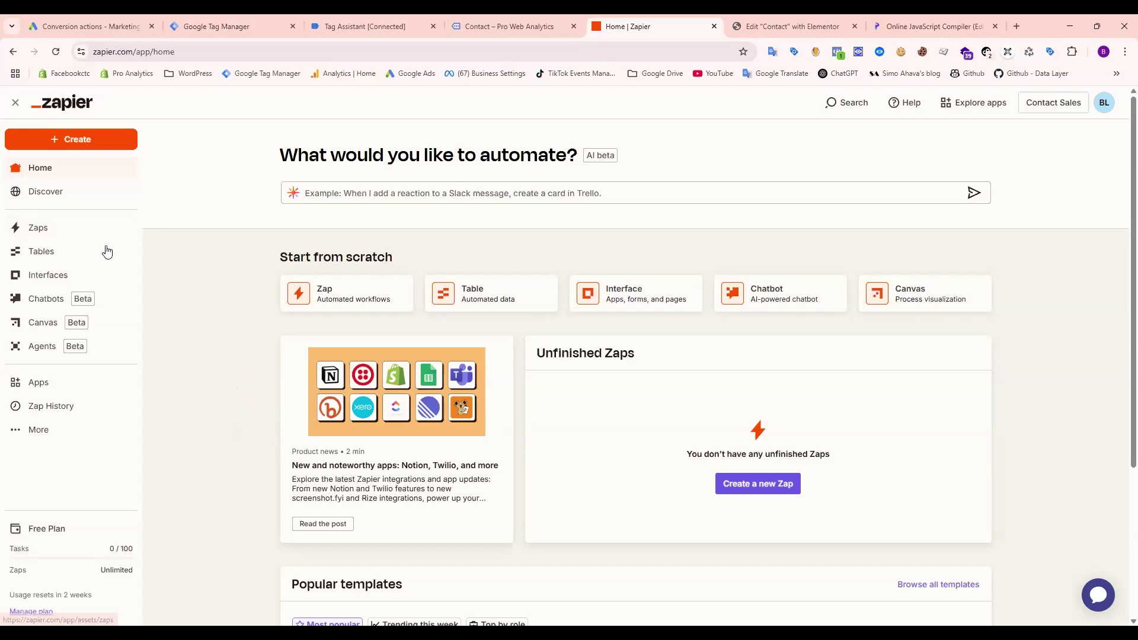
# Step: Go to the Pro Web Analytics contact form page and select its First Name field
pyautogui.click(225, 17)
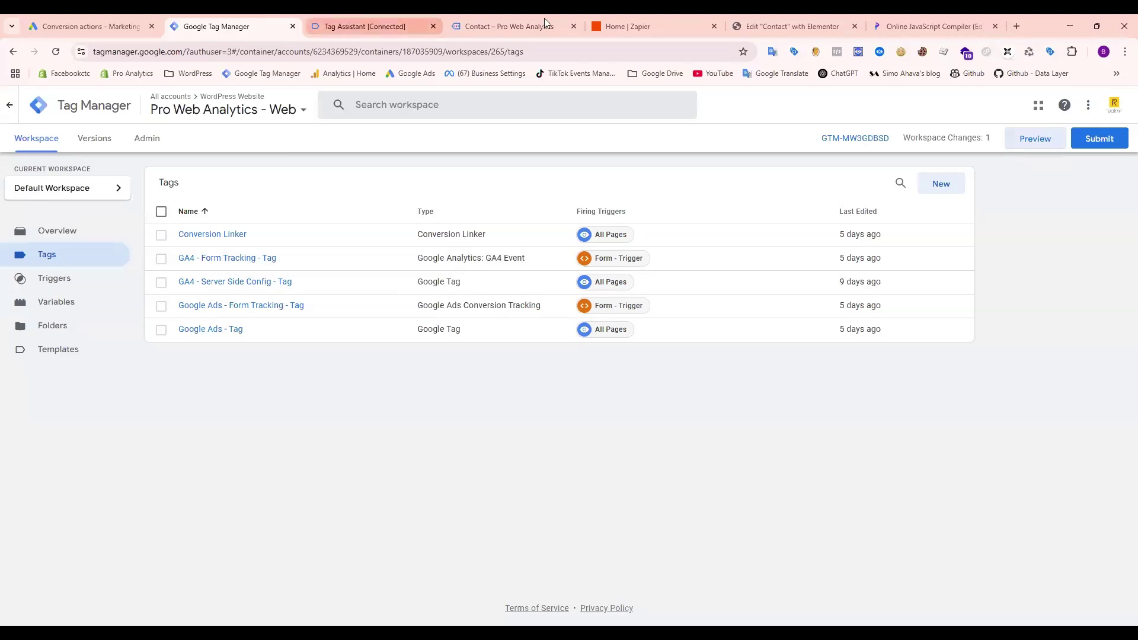
pyautogui.click(472, 29)
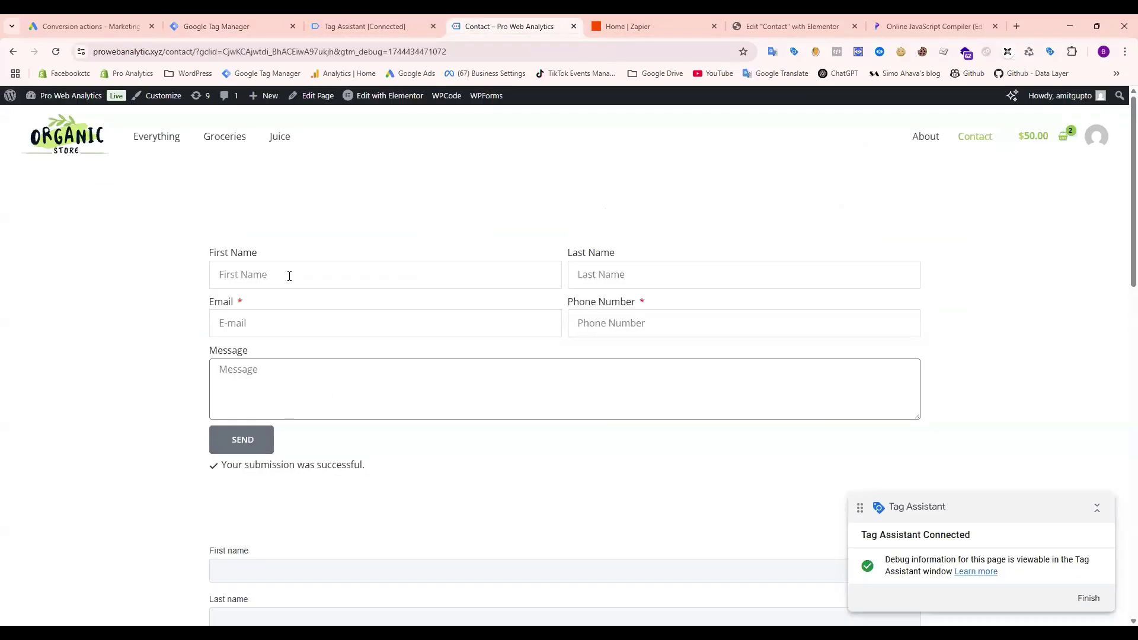
pyautogui.click(291, 276)
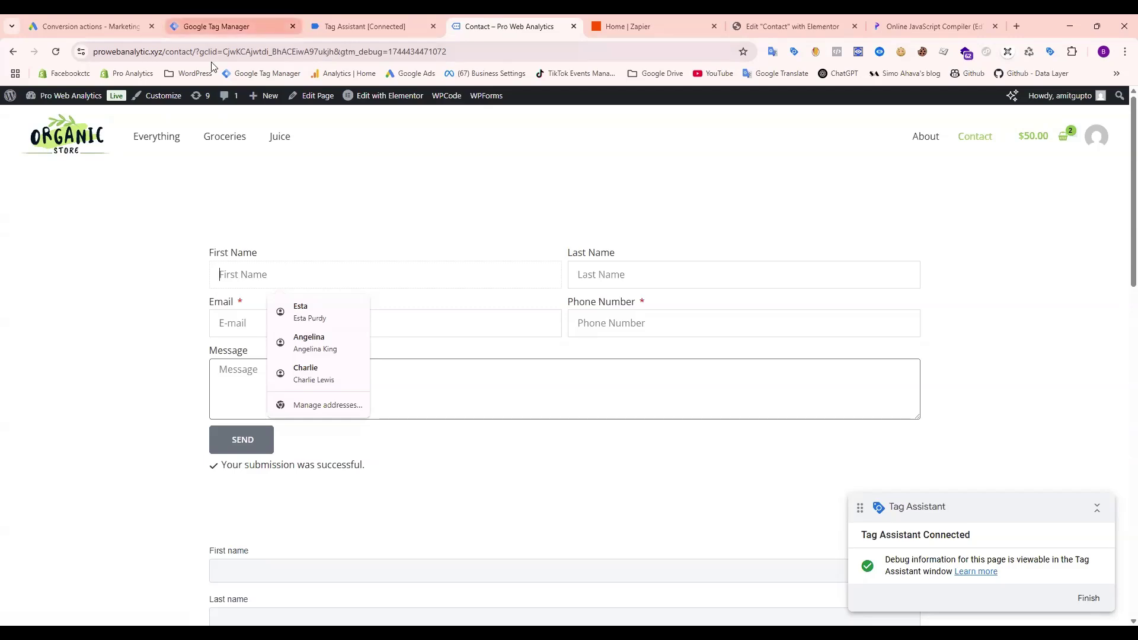
# Step: Start a new Custom HTML tag and copy the GCLID capture script from the compiler
pyautogui.click(214, 27)
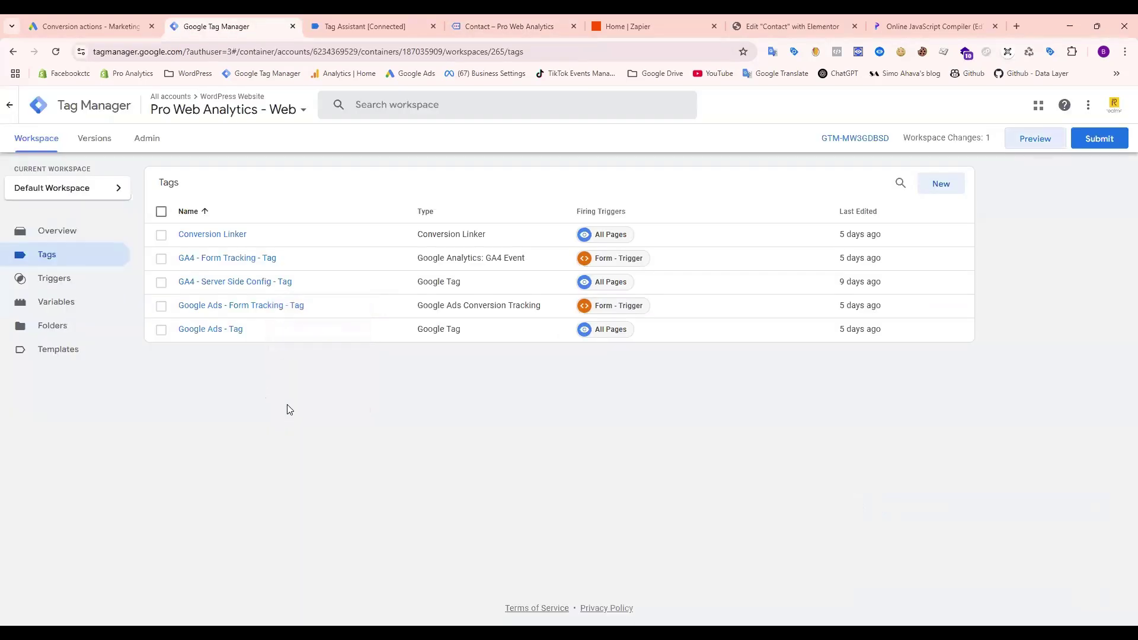
pyautogui.click(938, 185)
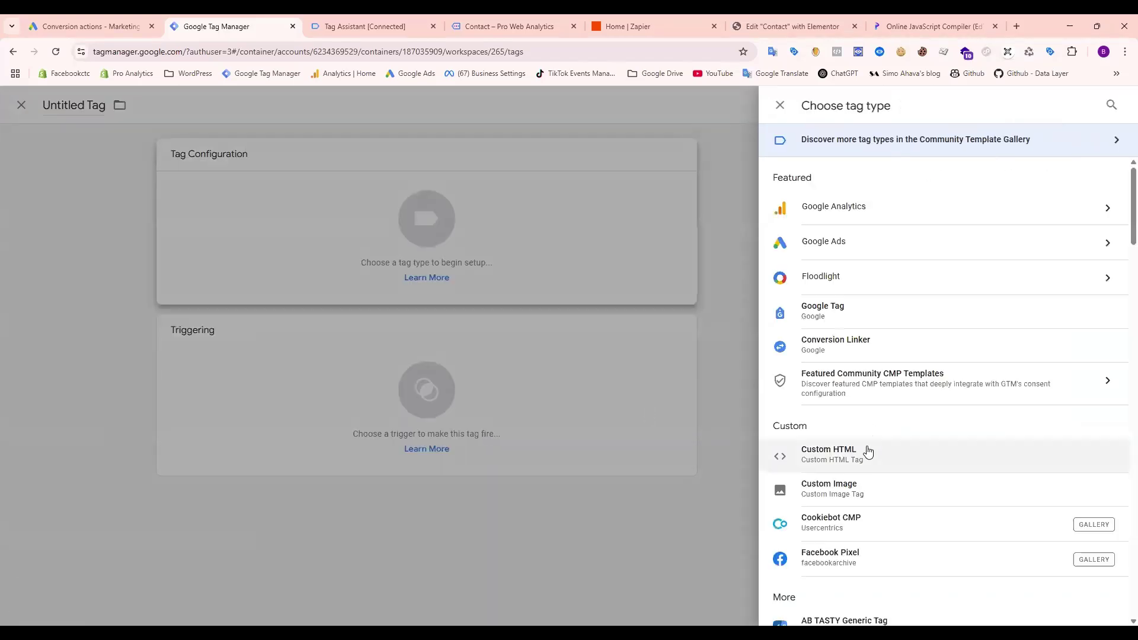
pyautogui.click(865, 455)
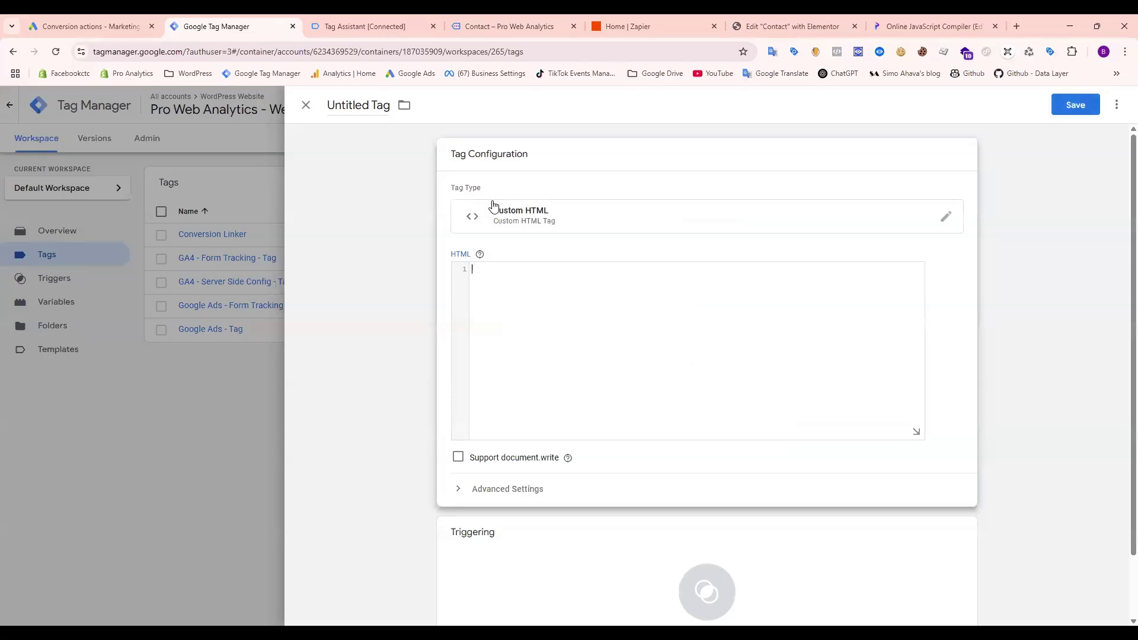
pyautogui.click(916, 26)
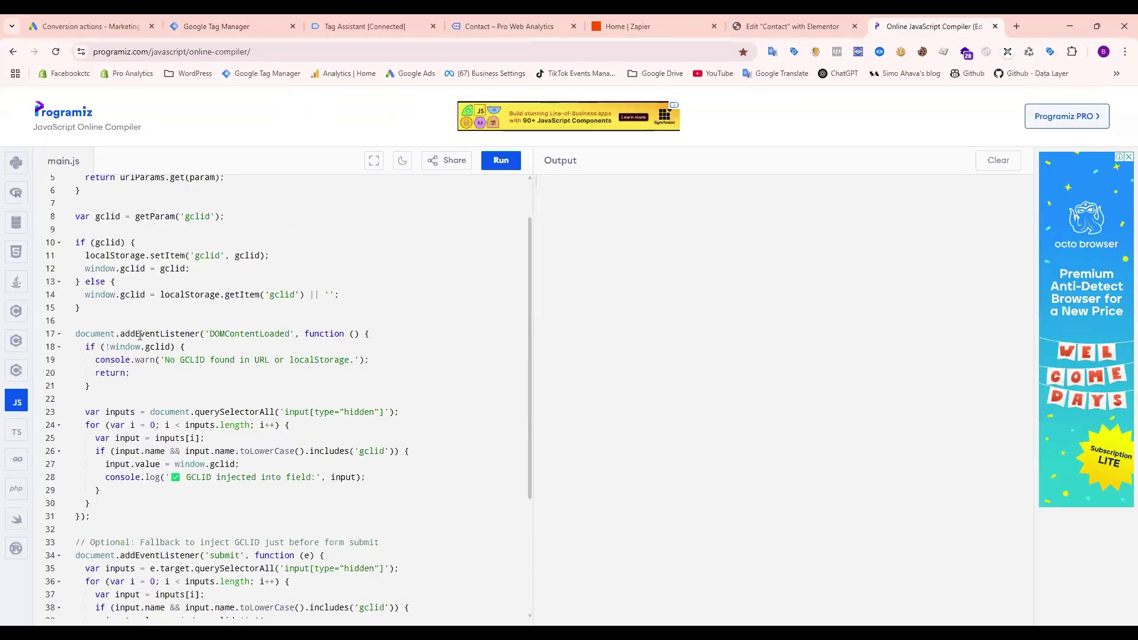
pyautogui.scroll(2, 143, 337)
pyautogui.moveTo(66, 181); pyautogui.dragTo(145, 390)
pyautogui.moveTo(165, 467); pyautogui.dragTo(170, 527)
pyautogui.click(168, 523)
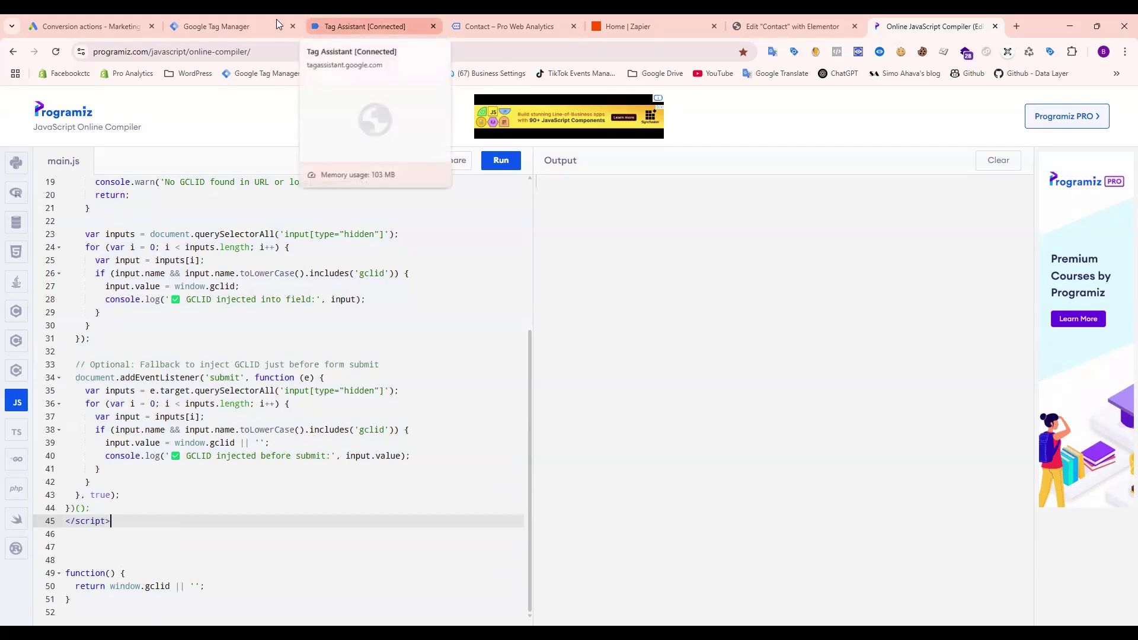
# Step: Paste the script into the tag, fire it on All Pages, and save it as cHTML Tag
pyautogui.hotkey('ctrl', '2')
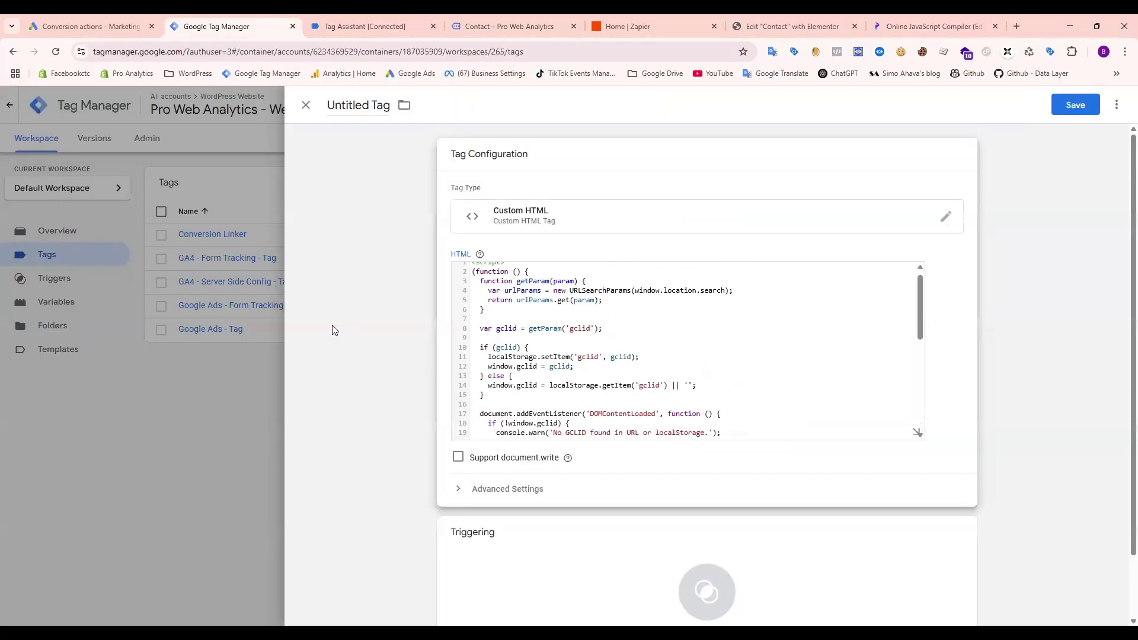
pyautogui.click(600, 581)
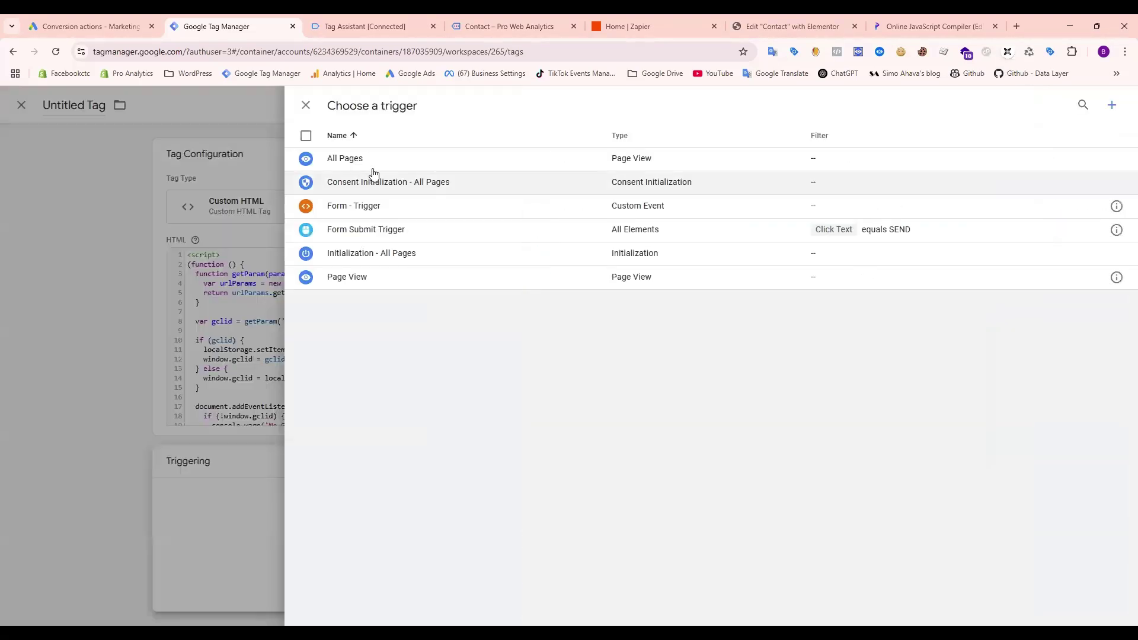
pyautogui.click(371, 161)
pyautogui.doubleClick(366, 110)
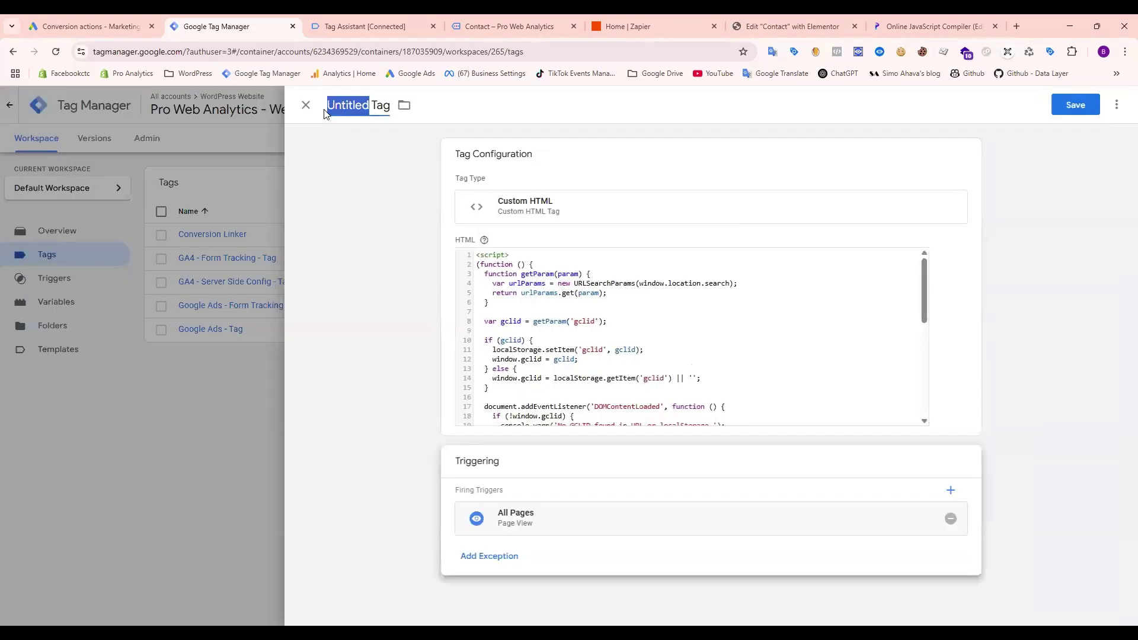
pyautogui.press('BackSpace')
pyautogui.write('cHTML')
pyautogui.click(1076, 106)
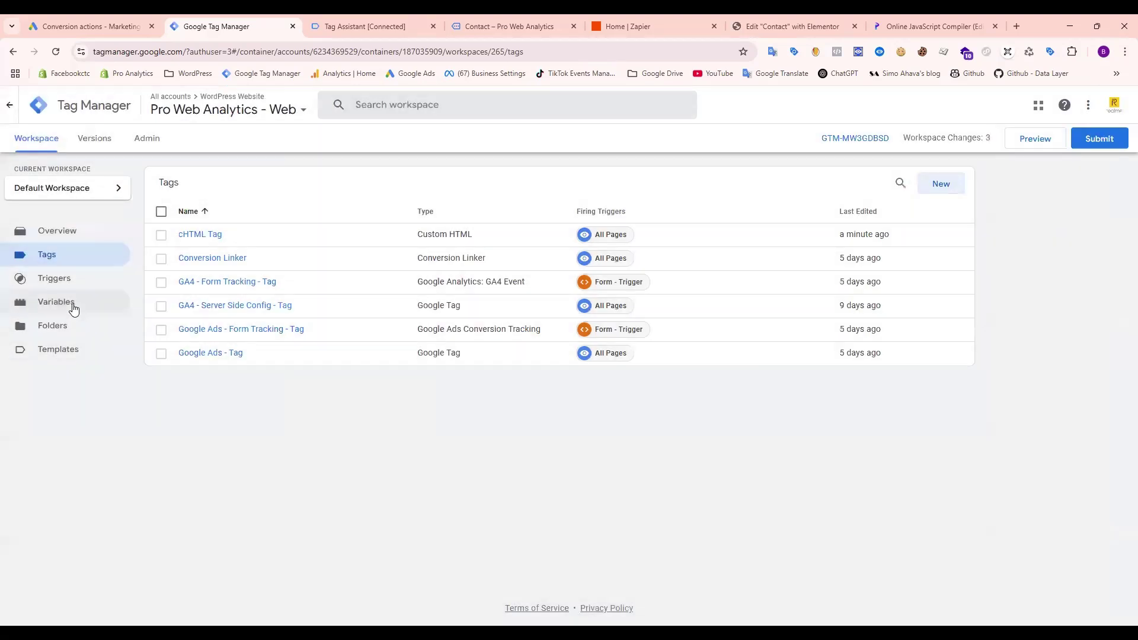
pyautogui.click(59, 301)
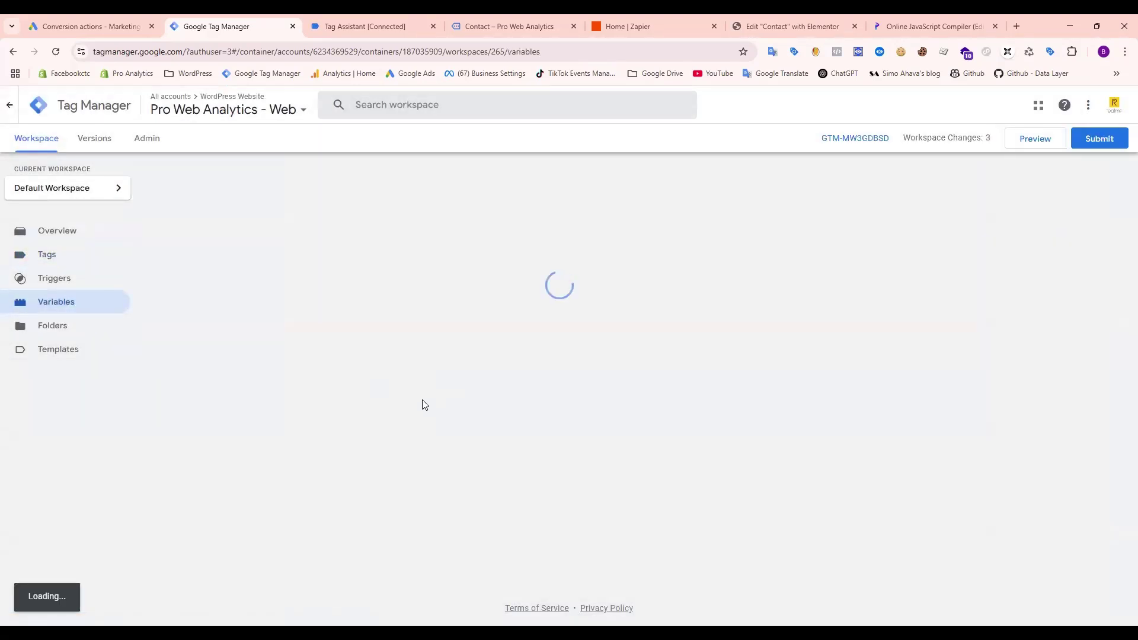
# Step: Copy the gclid-returning function from the compiler
pyautogui.click(921, 19)
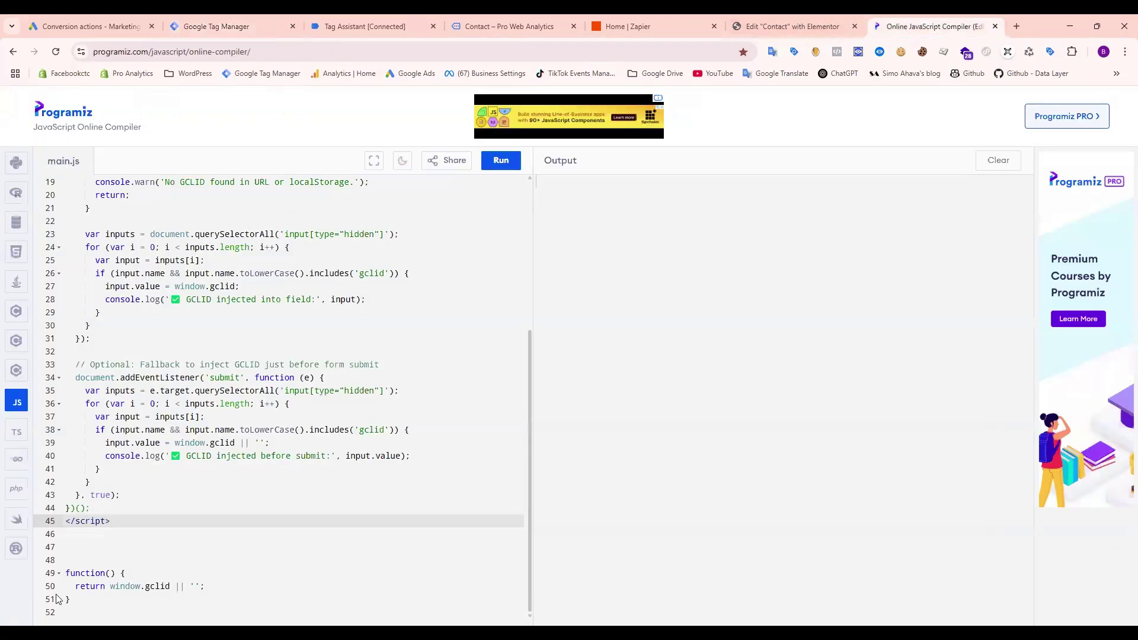
pyautogui.moveTo(67, 573); pyautogui.dragTo(101, 601)
pyautogui.hotkey('ctrl', 'c')
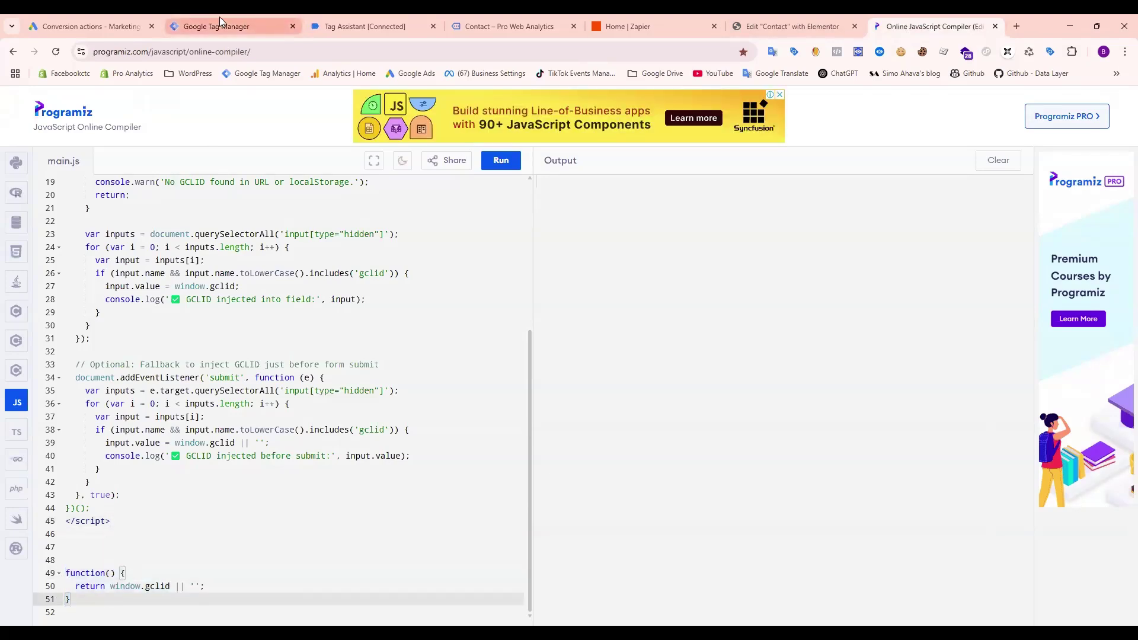
pyautogui.click(214, 26)
pyautogui.scroll(-10, 267, 468)
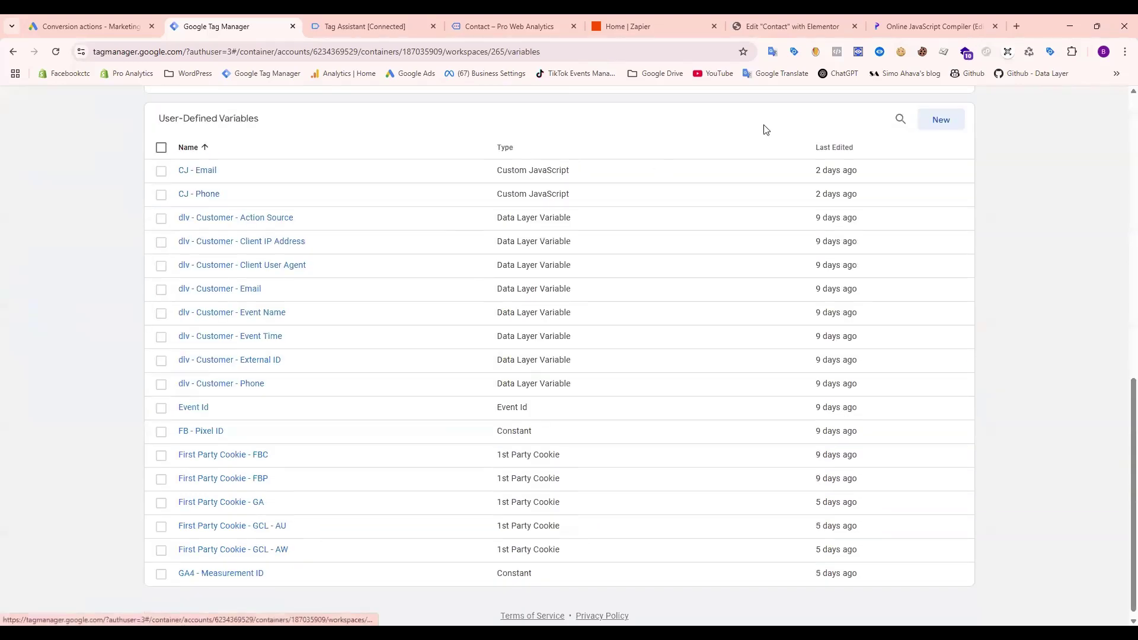
# Step: Create a Custom JavaScript variable from the gclid function, named JS - GCLID, and save it
pyautogui.click(944, 126)
pyautogui.click(763, 265)
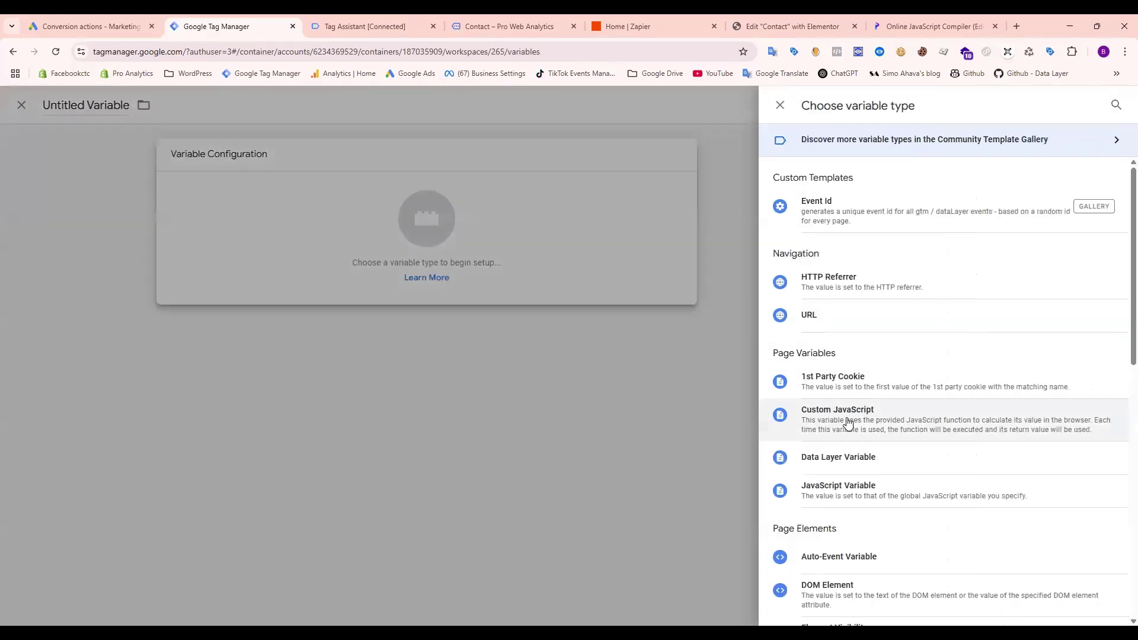
pyautogui.click(839, 421)
pyautogui.hotkey('ctrl', 'v')
pyautogui.tripleClick(365, 104)
pyautogui.press('BackSpace')
pyautogui.write('JS')
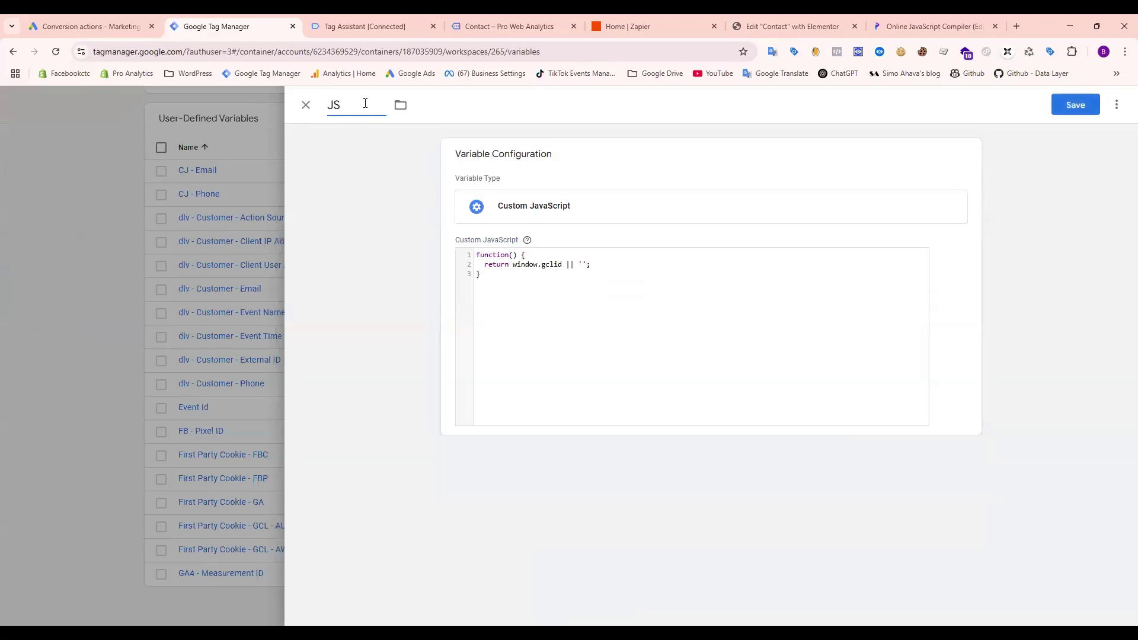
pyautogui.write(' - C')
pyautogui.write('GCLID')
pyautogui.click(1076, 105)
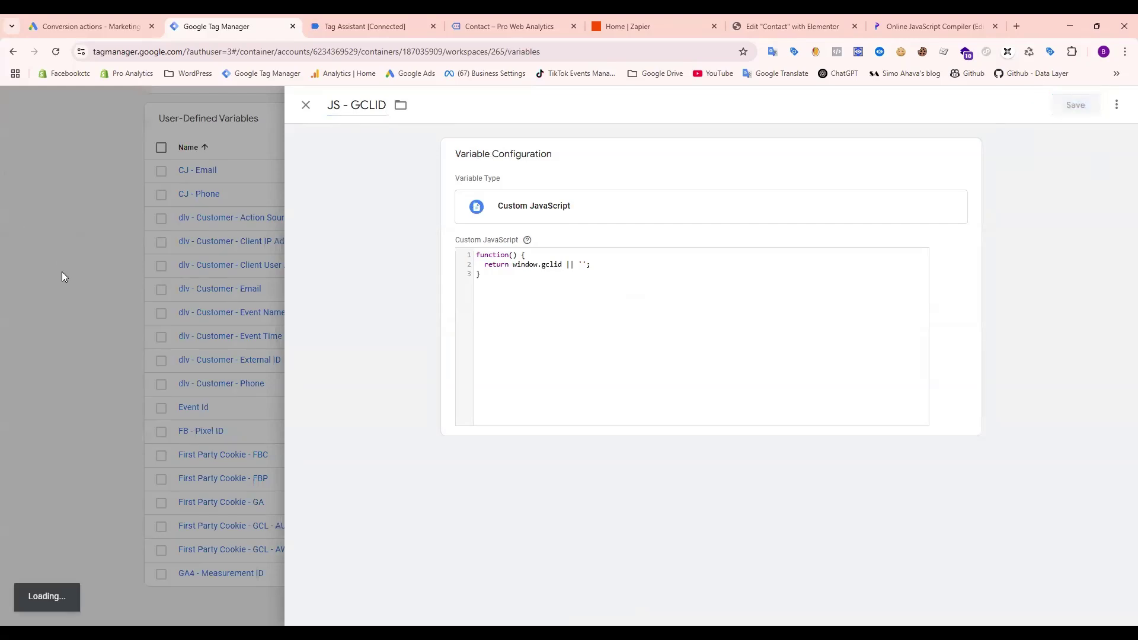
pyautogui.scroll(10, 113, 288)
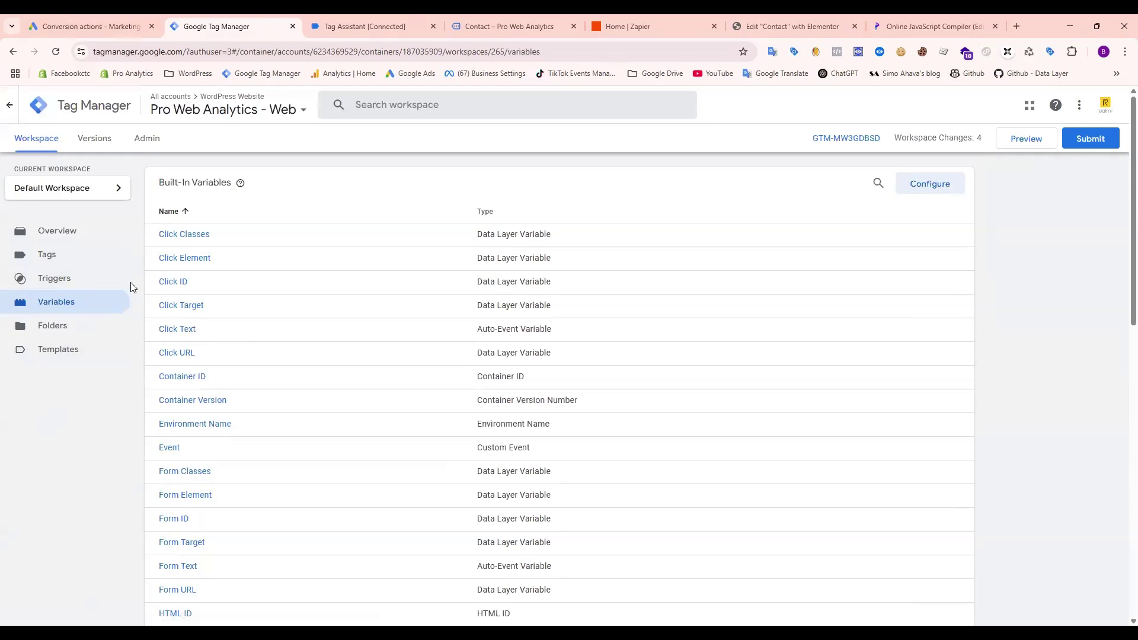
# Step: Start a Tag Assistant preview session connected to the contact page
pyautogui.click(1035, 138)
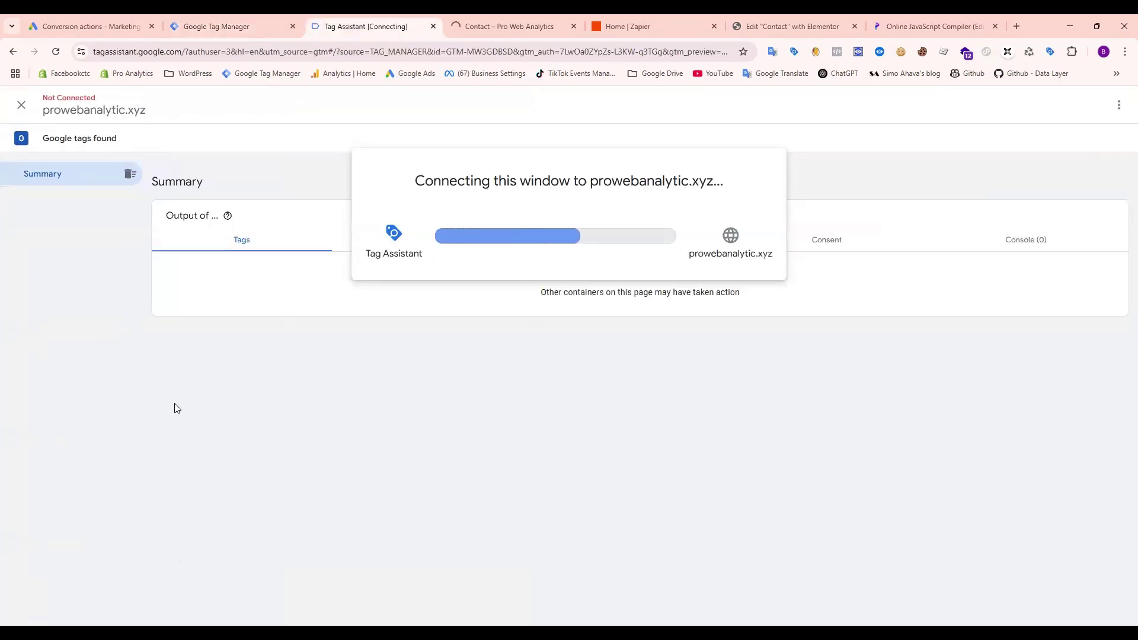
pyautogui.click(515, 23)
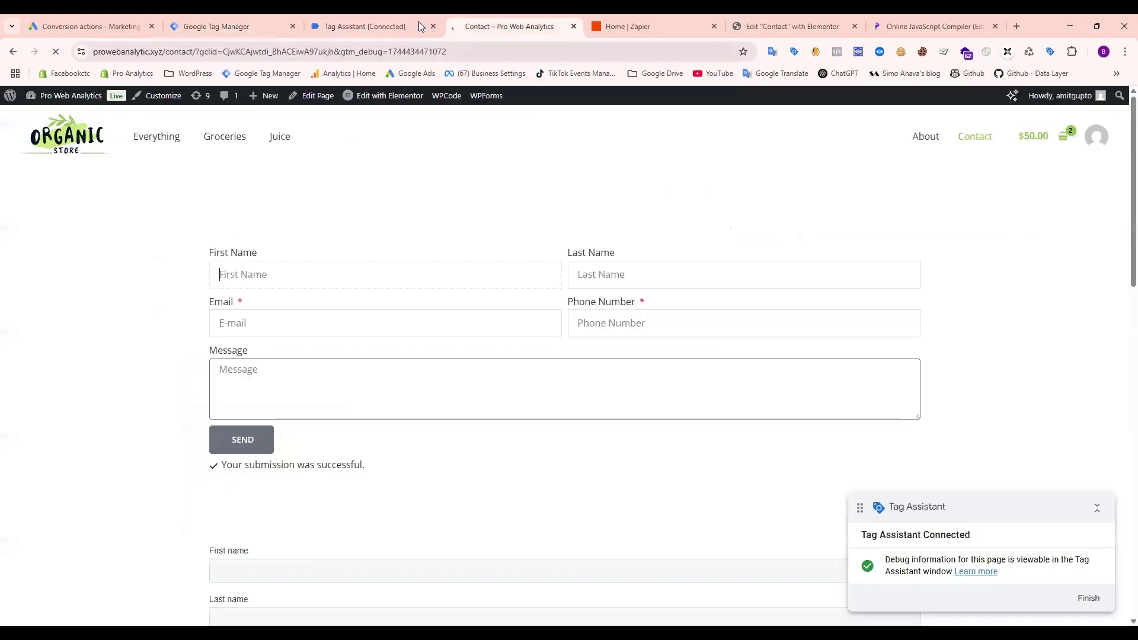
pyautogui.click(339, 23)
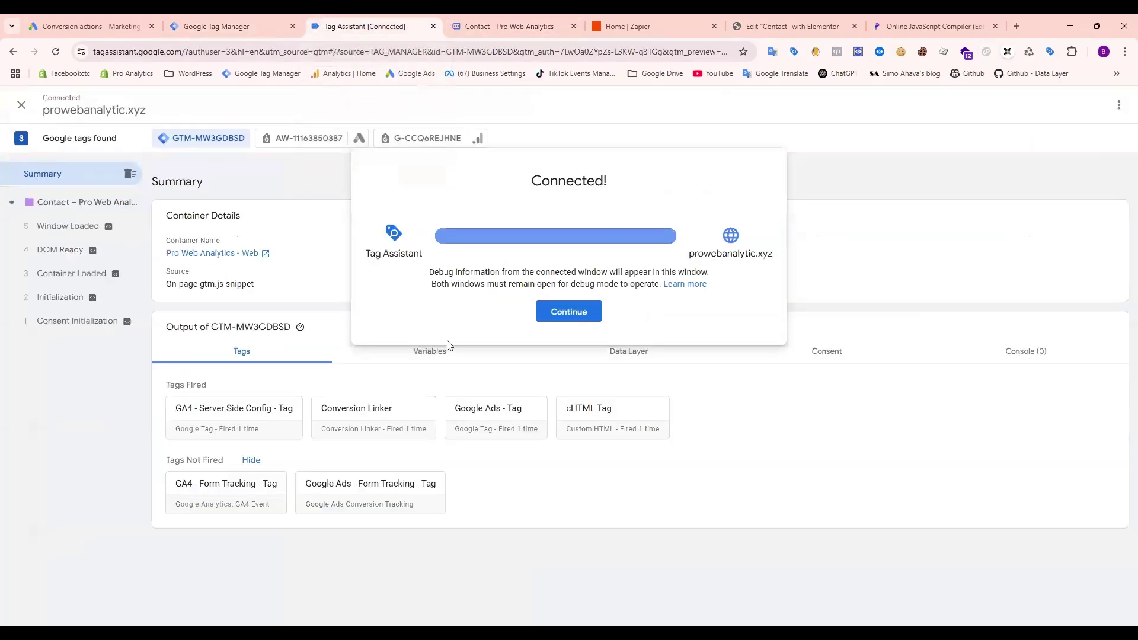
pyautogui.click(567, 311)
pyautogui.click(510, 25)
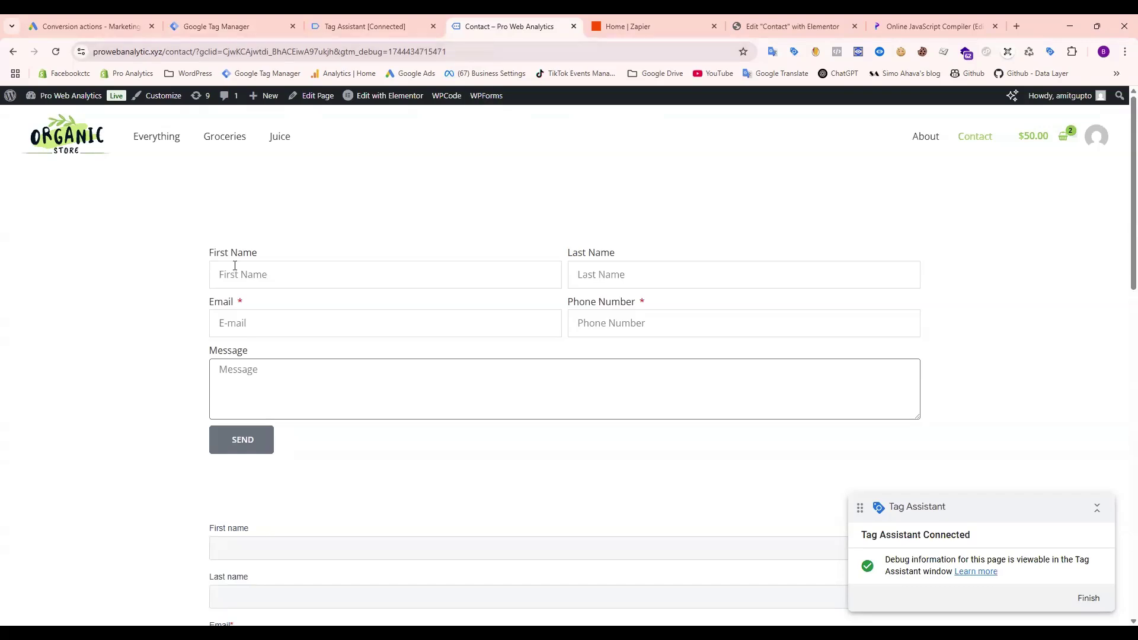
# Step: Autofill and send a test contact form, then check the debug results in Tag Assistant
pyautogui.click(296, 275)
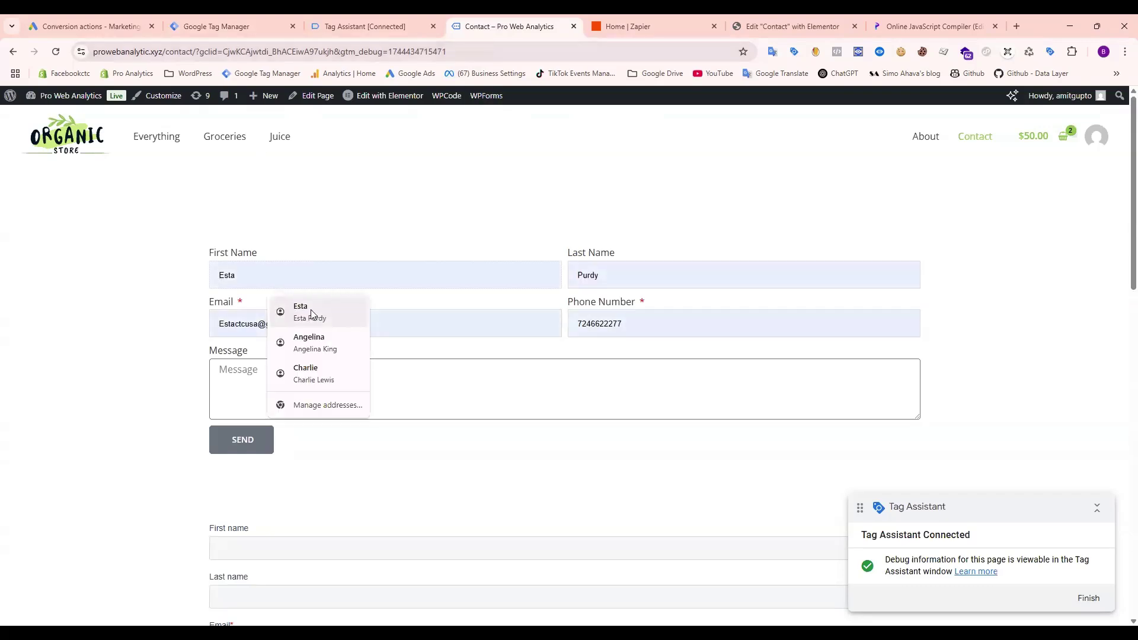
pyautogui.click(291, 308)
pyautogui.click(262, 451)
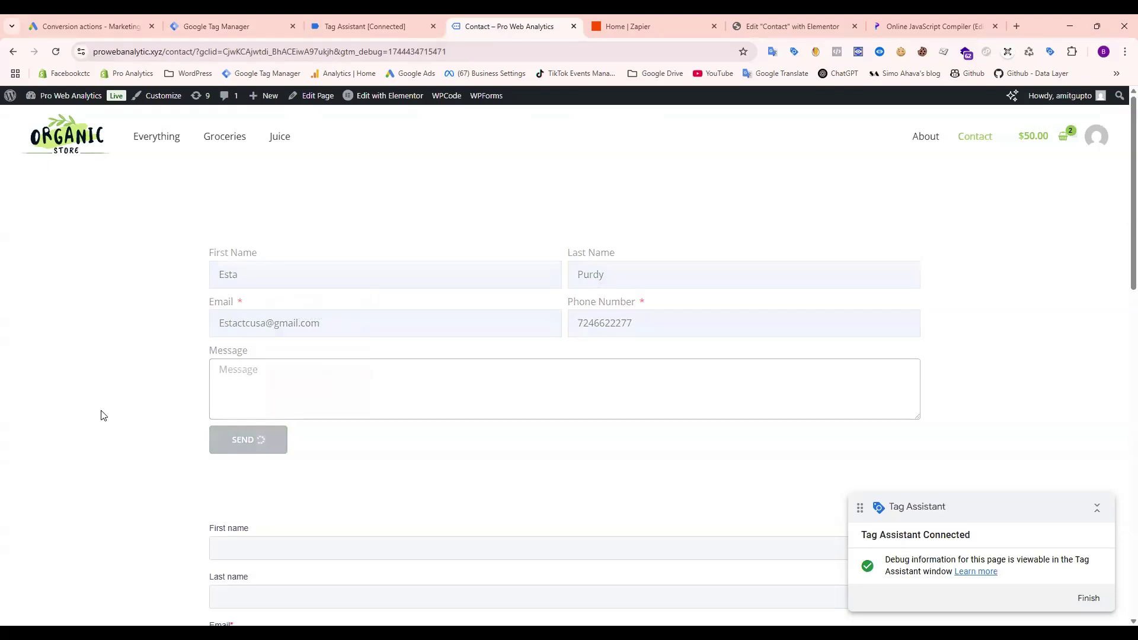
pyautogui.click(346, 18)
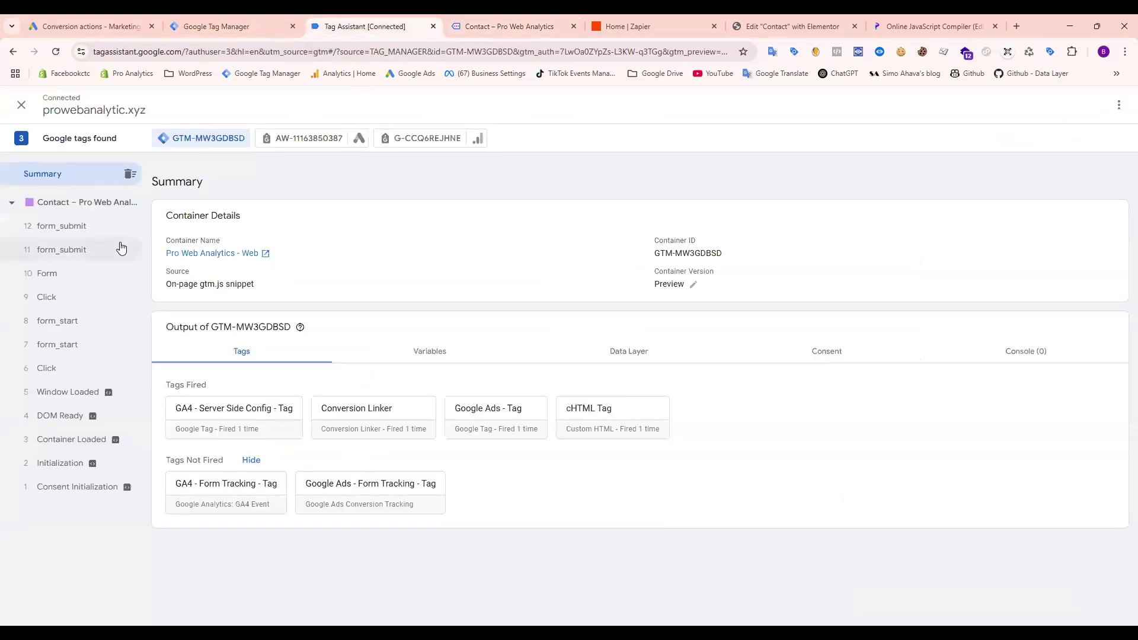
# Step: Confirm that event 12 form_submit has a captured JS - GCLID value in the Variables view
pyautogui.click(95, 226)
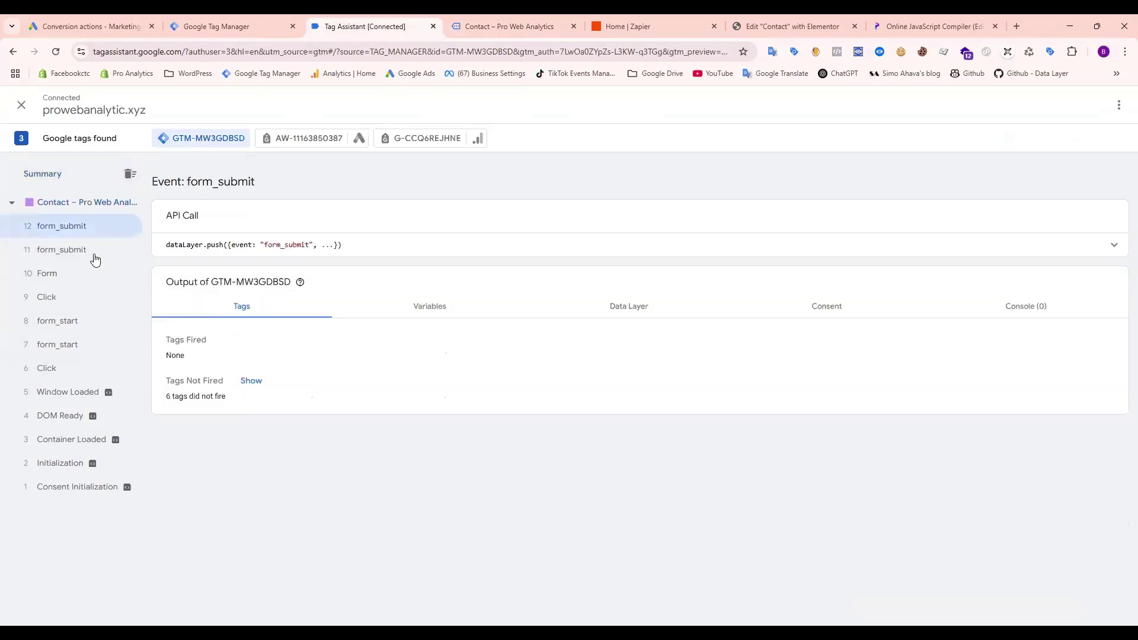
pyautogui.click(438, 306)
pyautogui.scroll(-5, 397, 437)
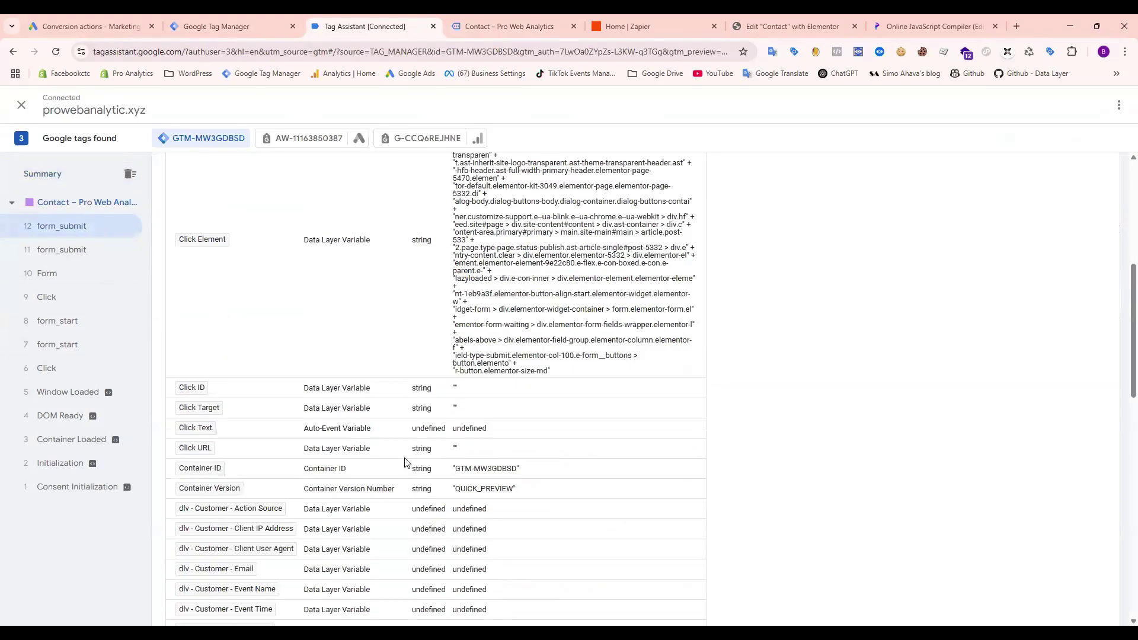
pyautogui.scroll(-10, 405, 465)
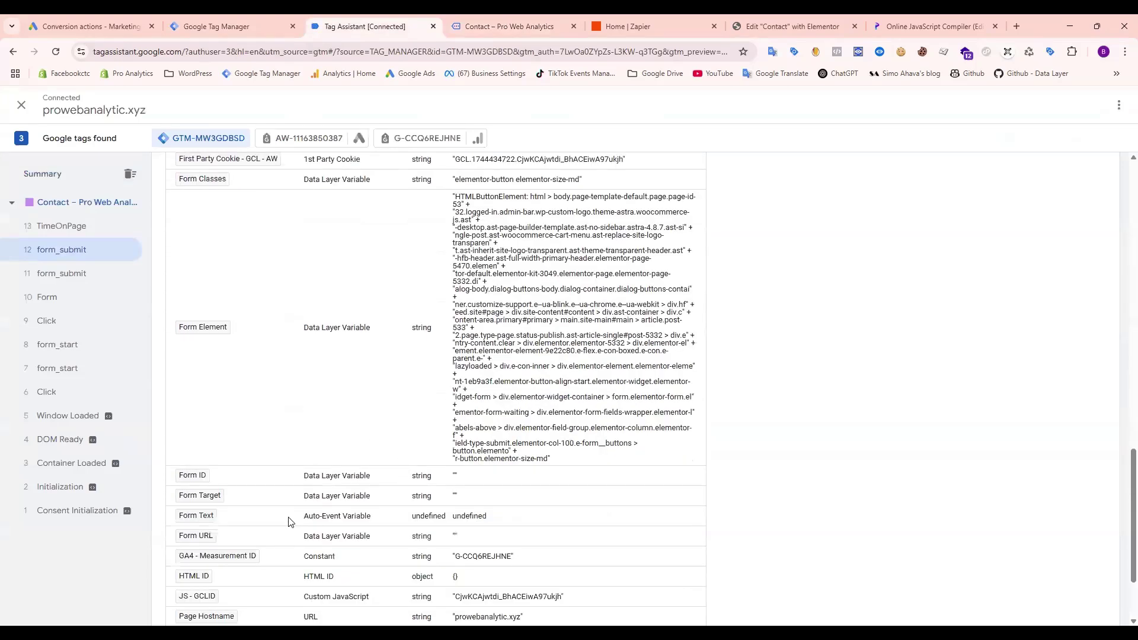
pyautogui.scroll(-3, 291, 521)
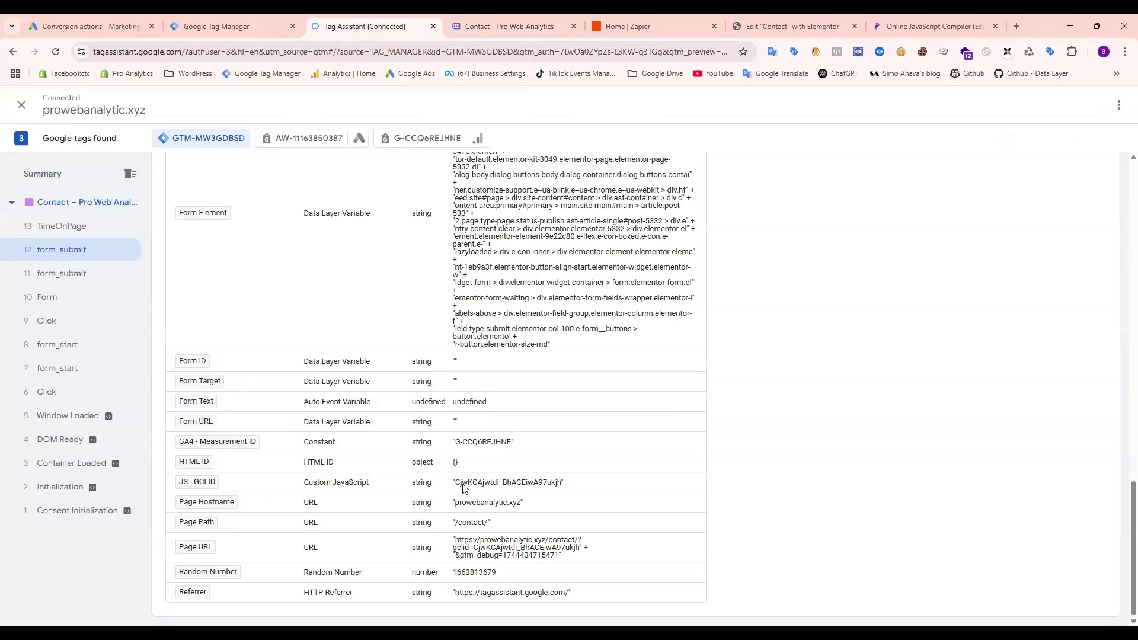
pyautogui.moveTo(455, 484); pyautogui.dragTo(561, 484)
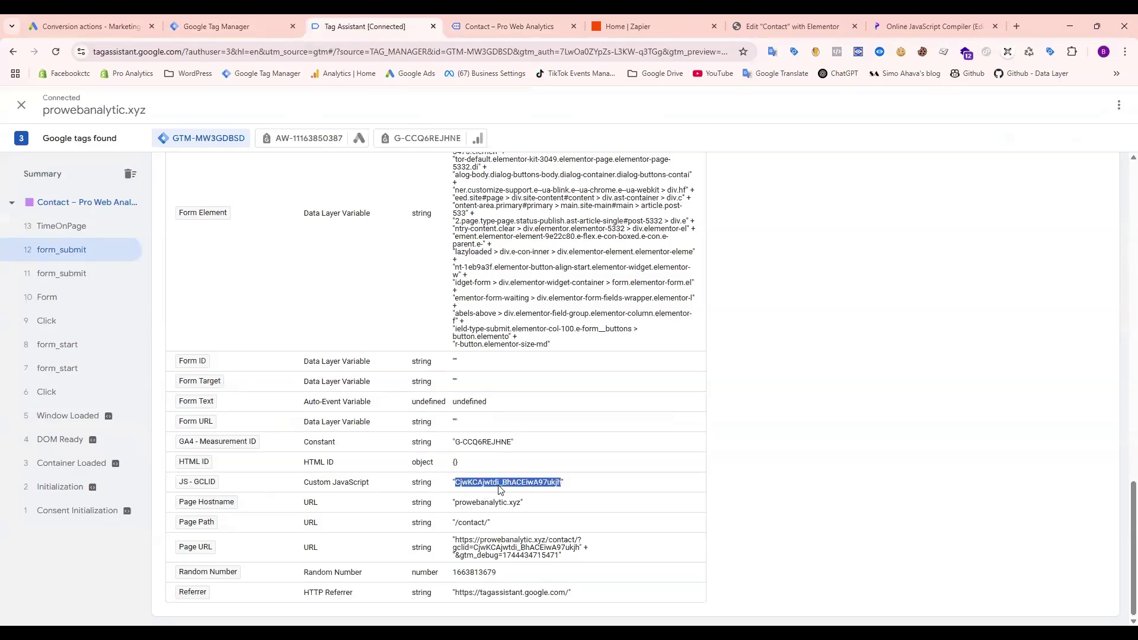
pyautogui.click(631, 491)
pyautogui.scroll(10, 331, 388)
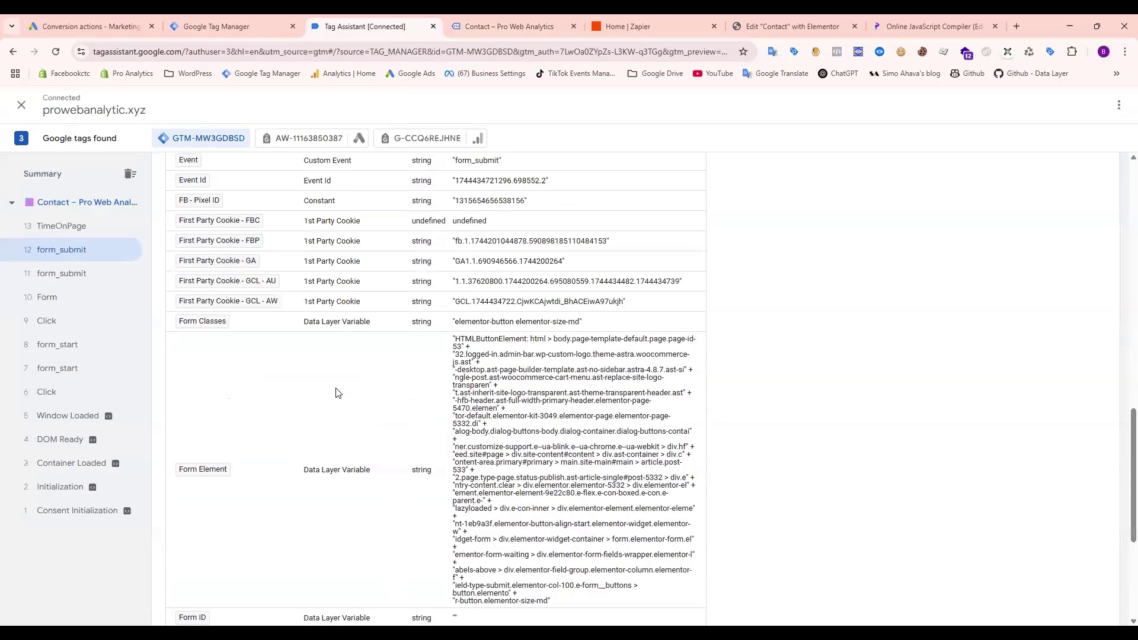
pyautogui.scroll(8, 331, 388)
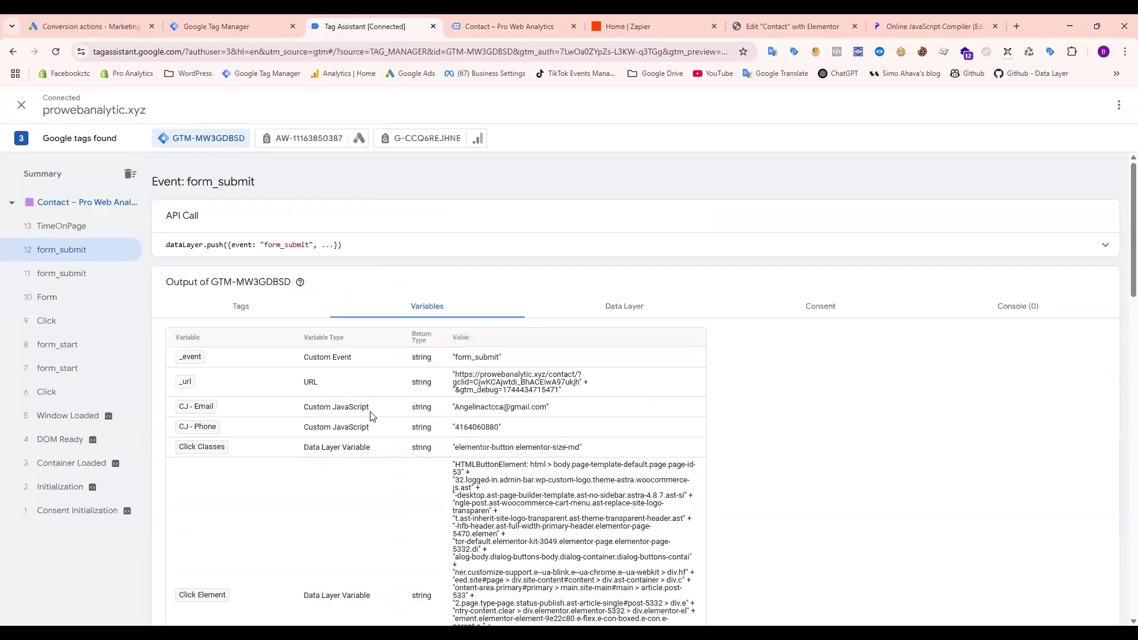
pyautogui.click(792, 26)
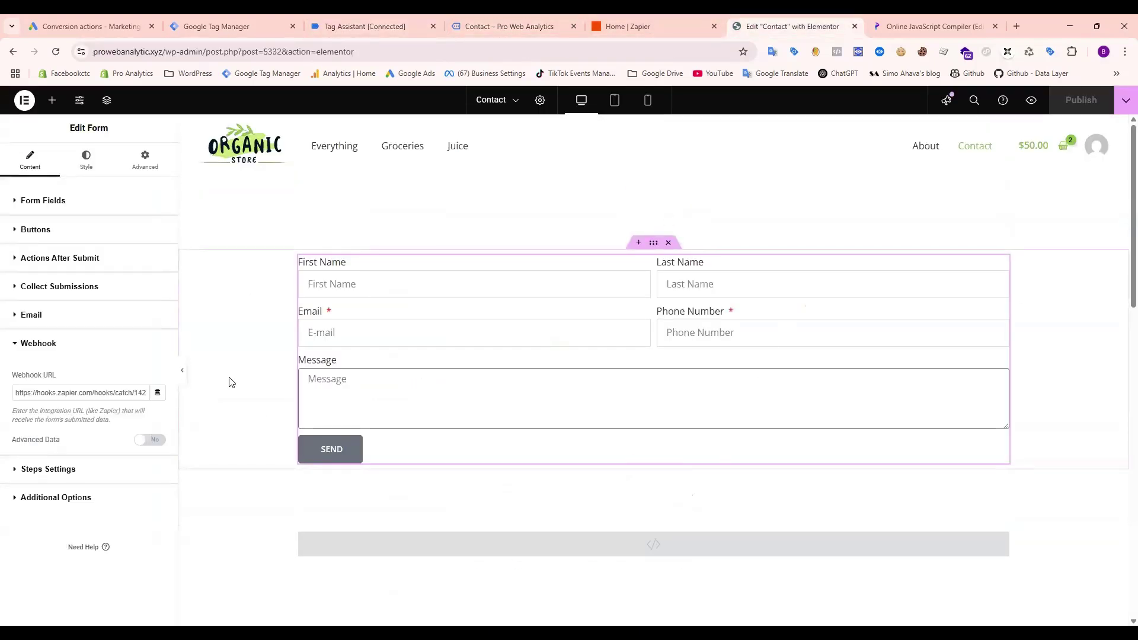
# Step: Inspect the GCLID form field and confirm it is Hidden with ID gclid
pyautogui.moveTo(893, 259)
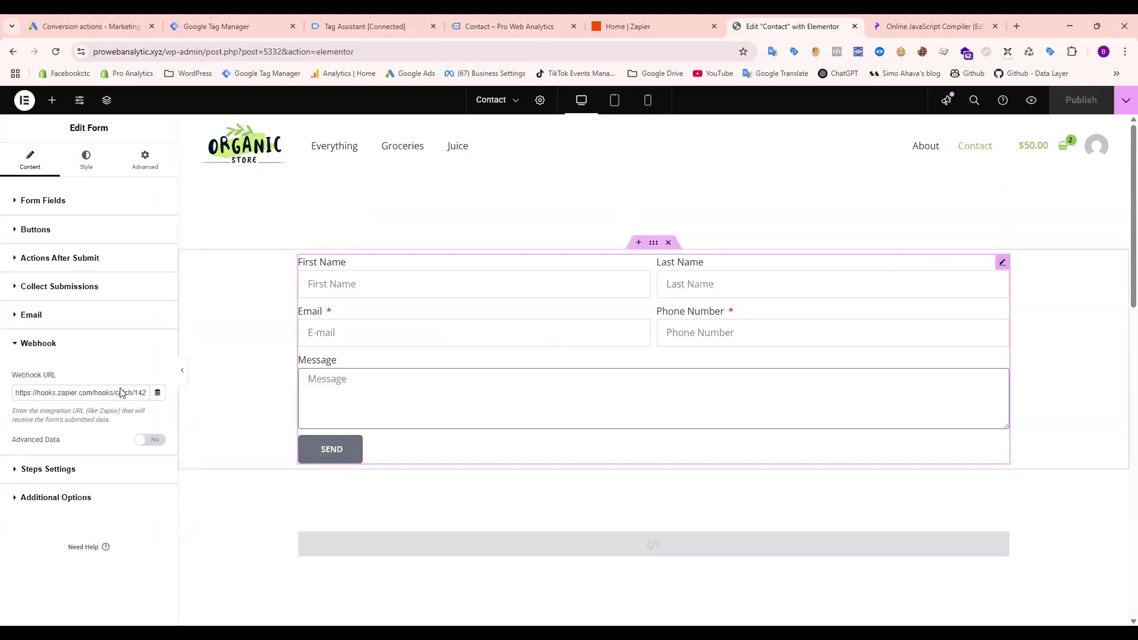
pyautogui.click(53, 202)
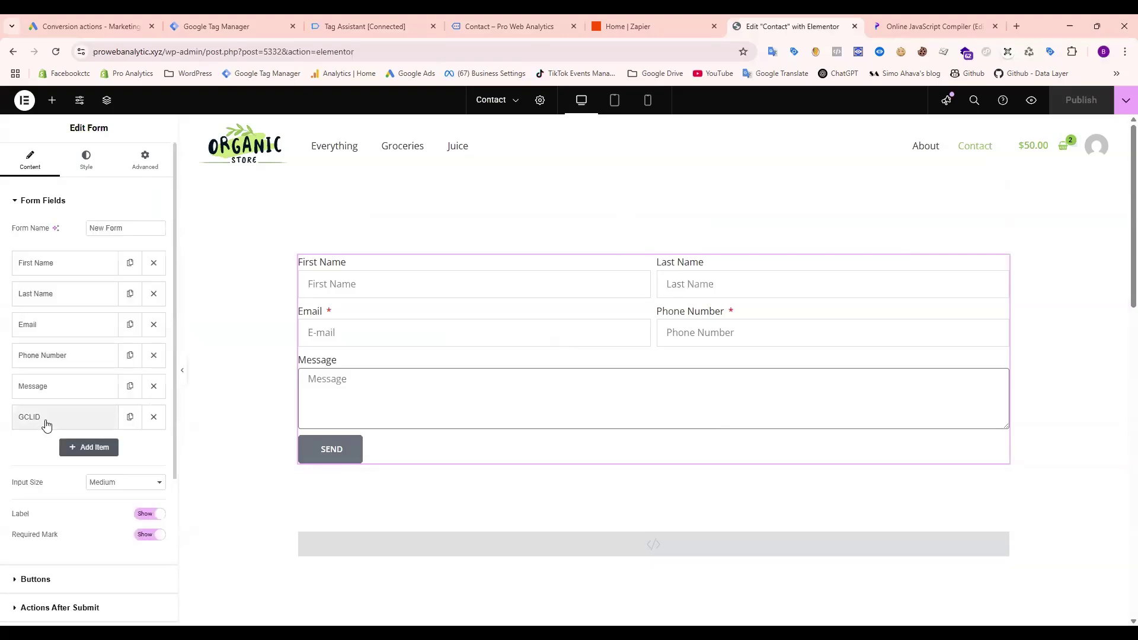
pyautogui.click(47, 422)
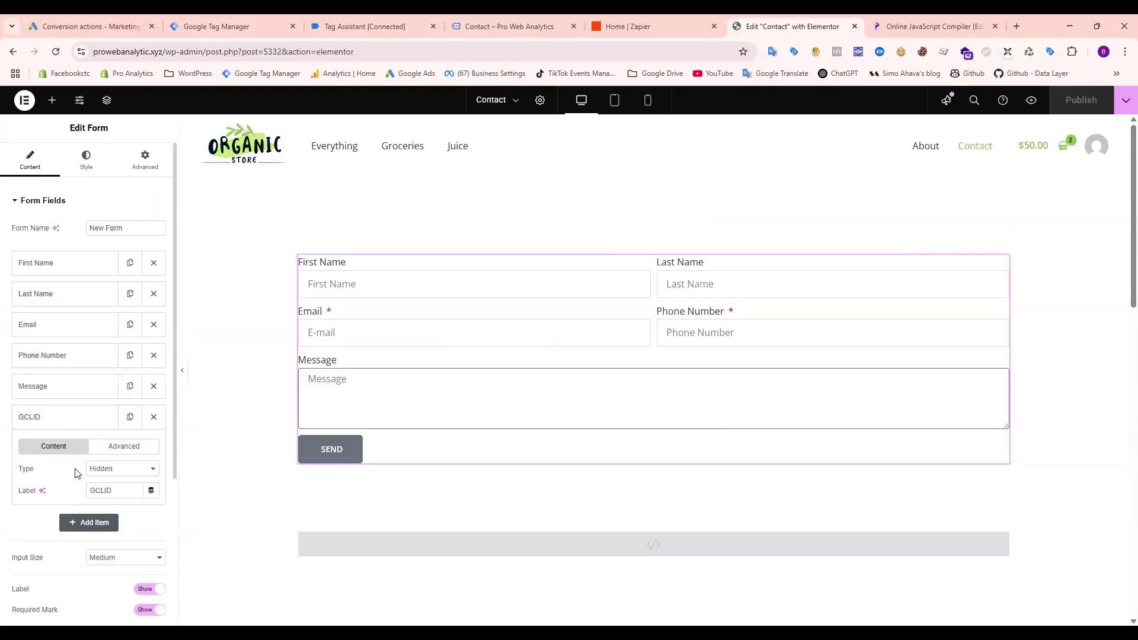
pyautogui.click(121, 448)
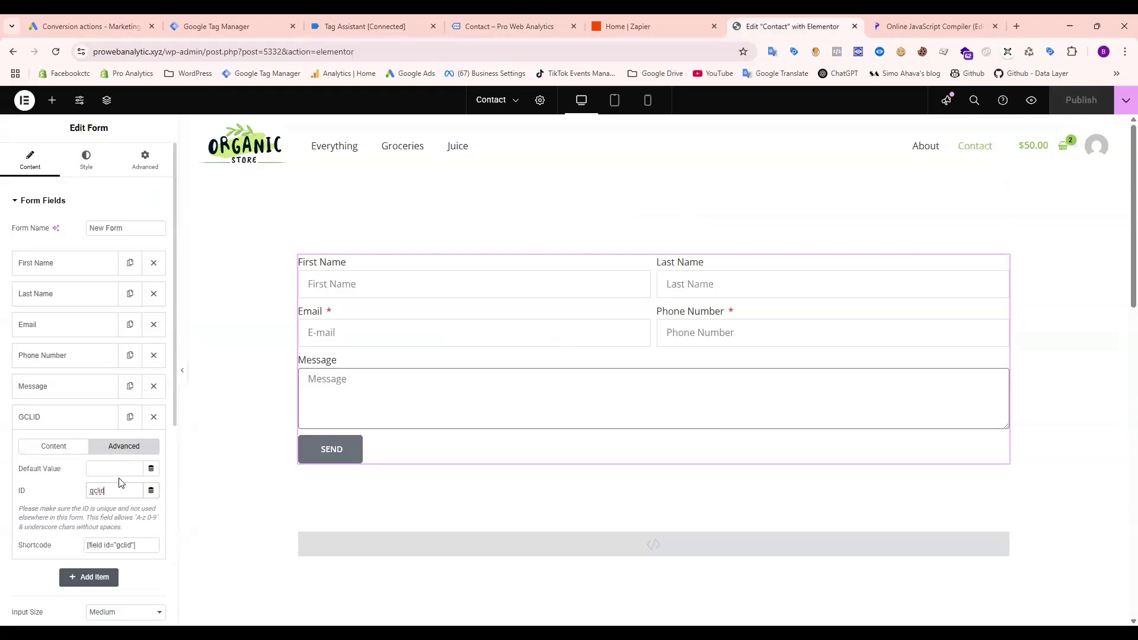
# Step: Remove and re-add the Webhook after-submit action, then expand its Webhook settings
pyautogui.click(83, 425)
pyautogui.scroll(-3, 83, 426)
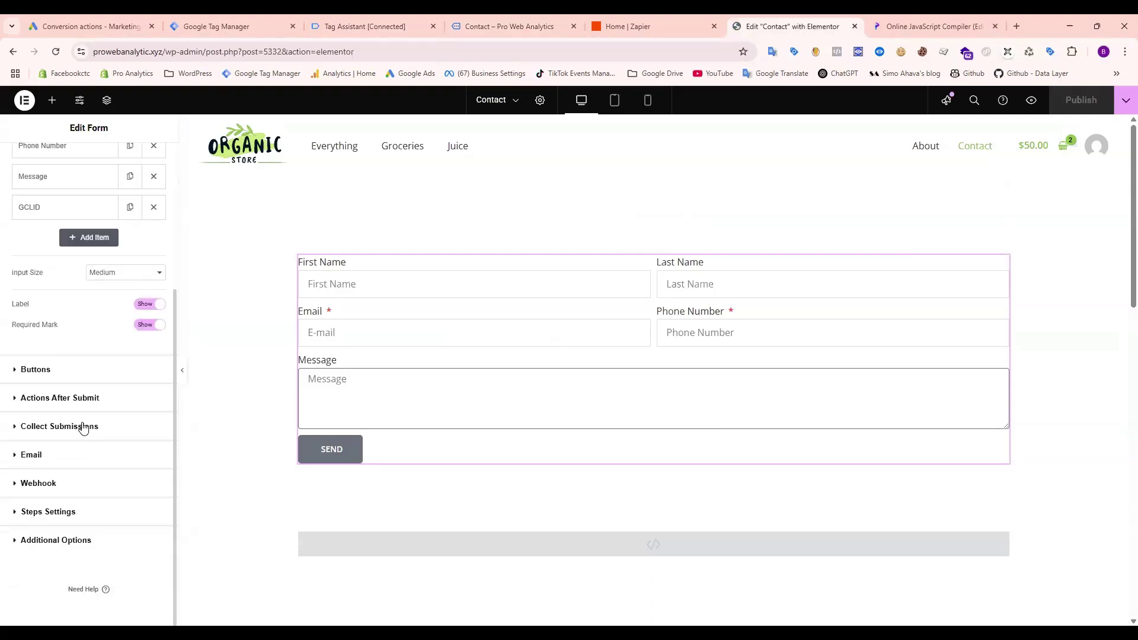
pyautogui.click(57, 402)
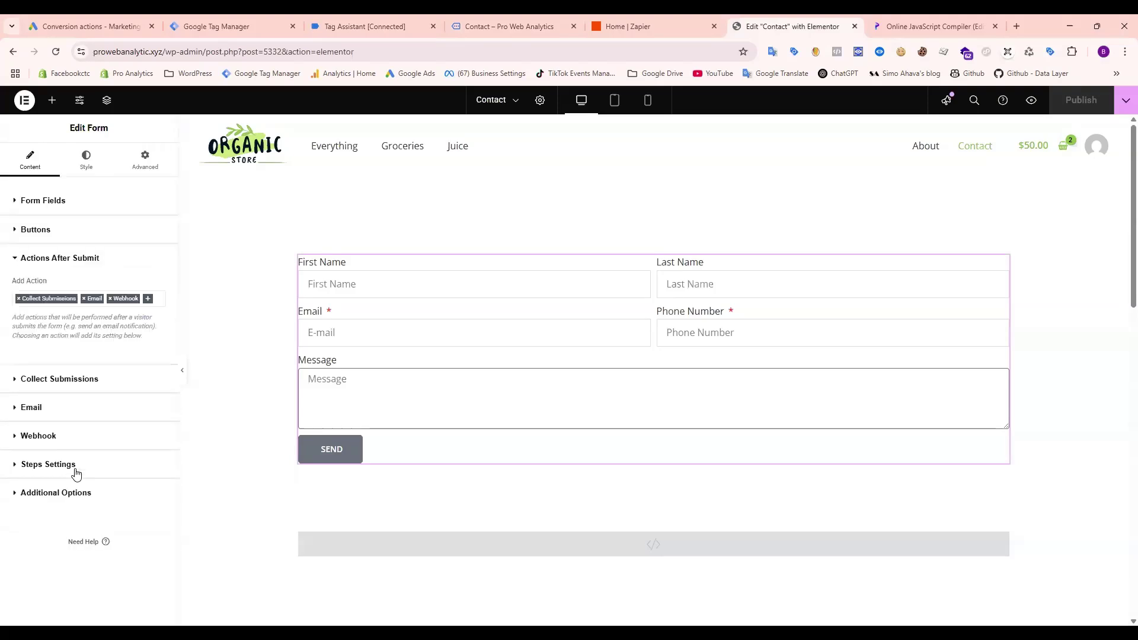
pyautogui.click(111, 300)
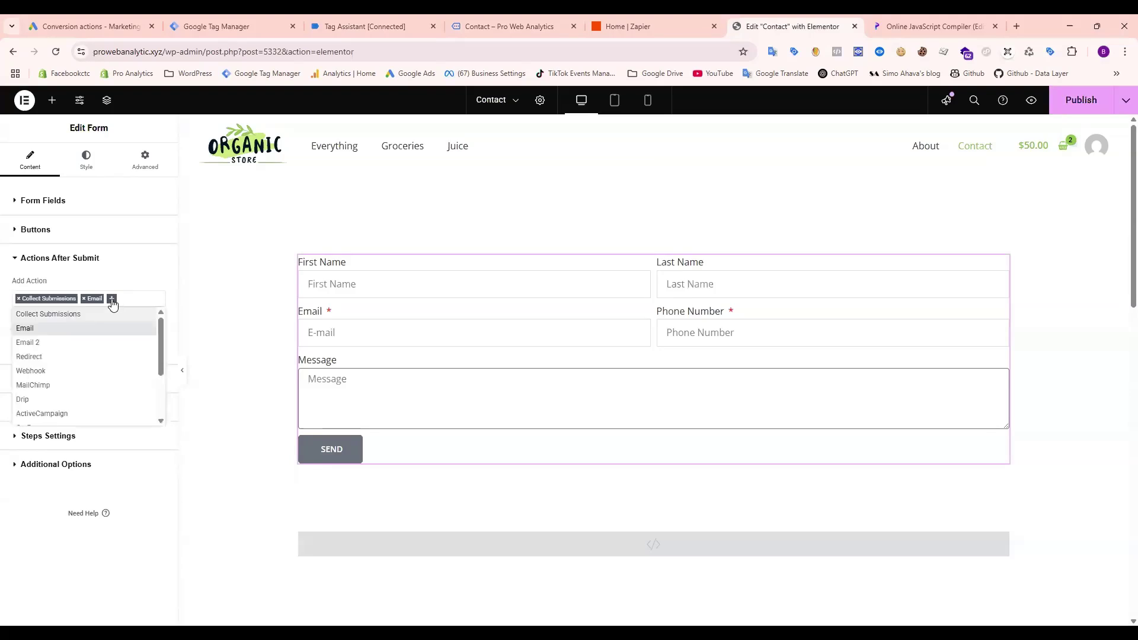
pyautogui.click(112, 300)
pyautogui.click(112, 300)
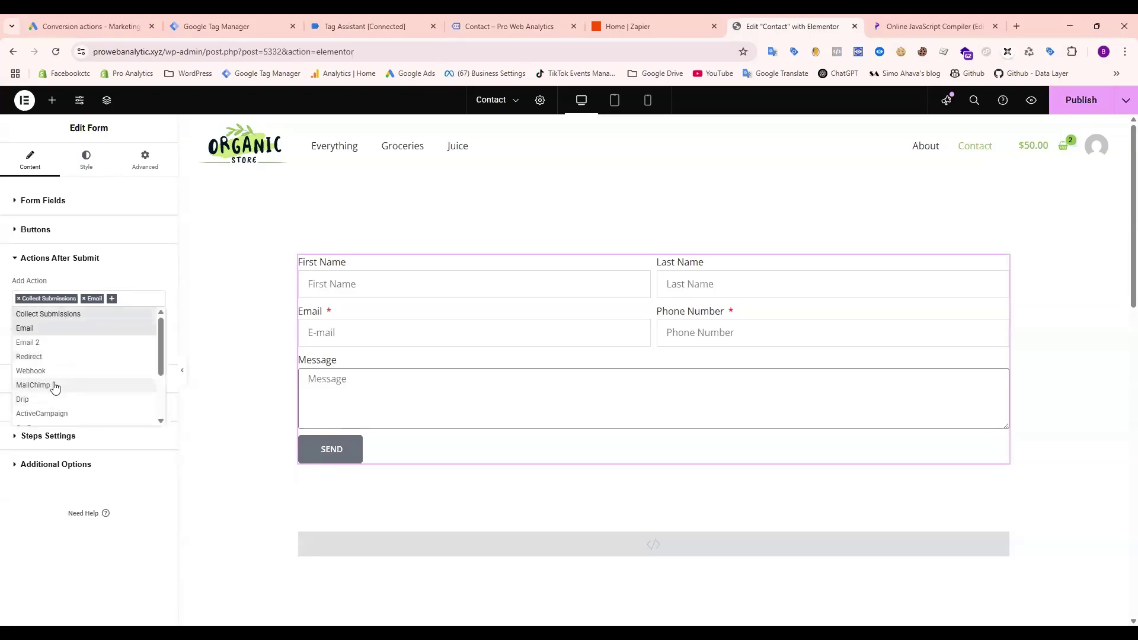
pyautogui.scroll(-3, 51, 386)
pyautogui.scroll(4, 54, 386)
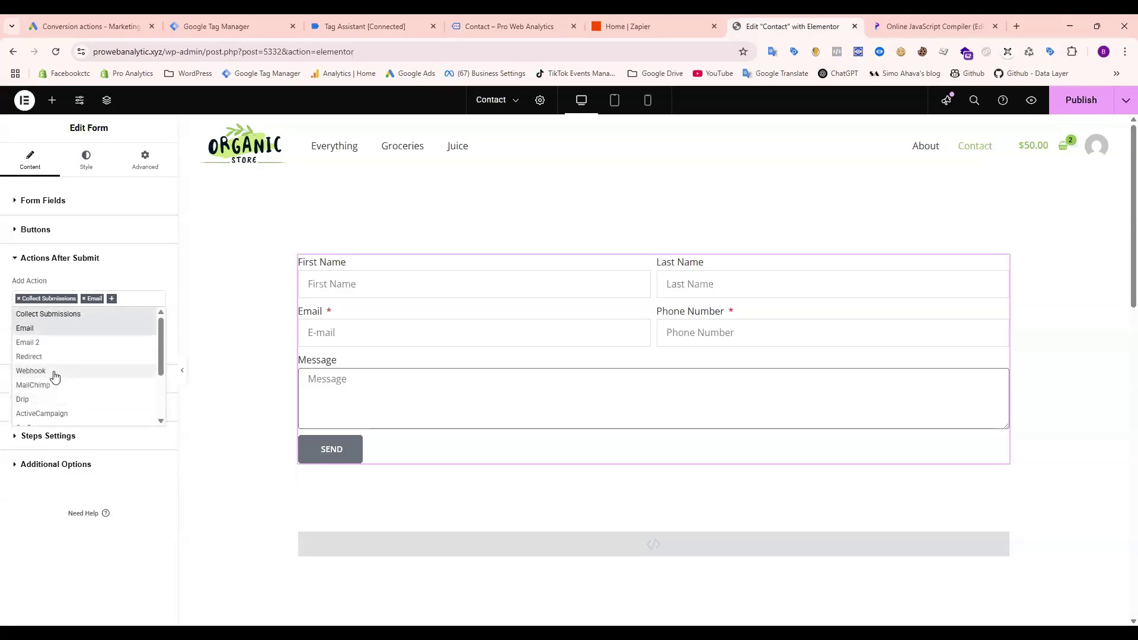
pyautogui.click(54, 377)
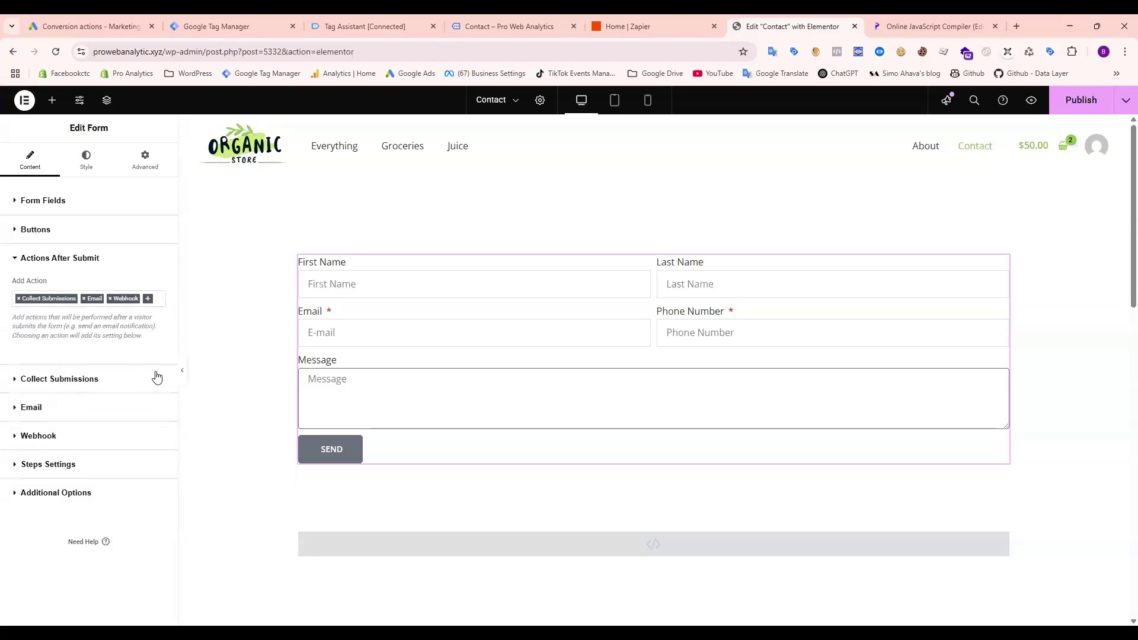
pyautogui.click(45, 437)
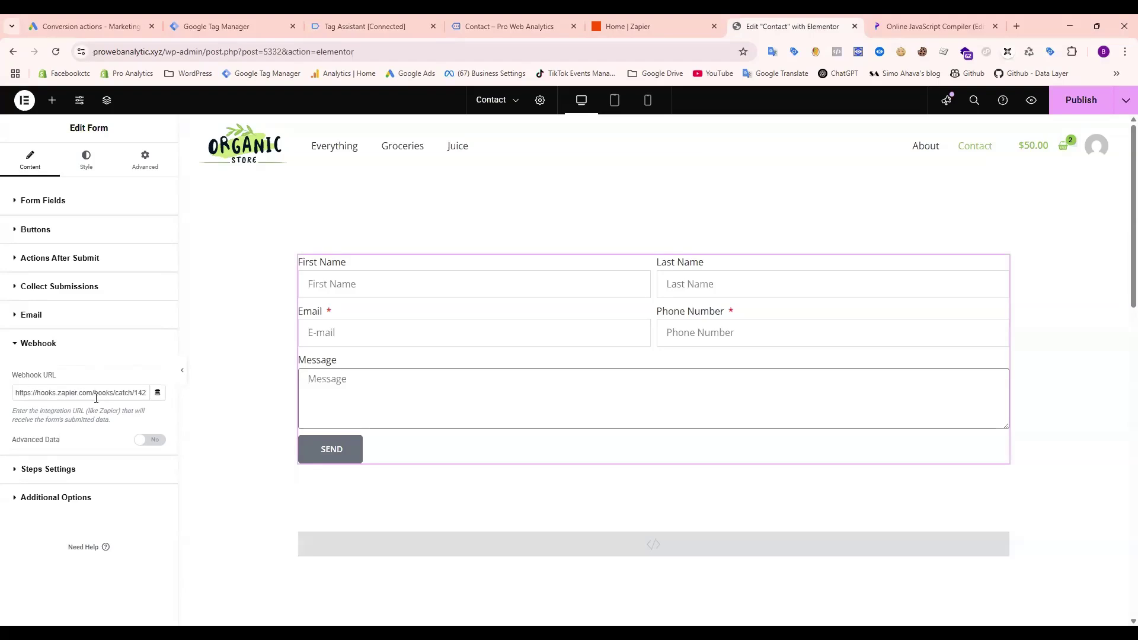
# Step: Set up a Webhooks by Zapier trigger with the Catch Hook event and continue to testing
pyautogui.click(664, 20)
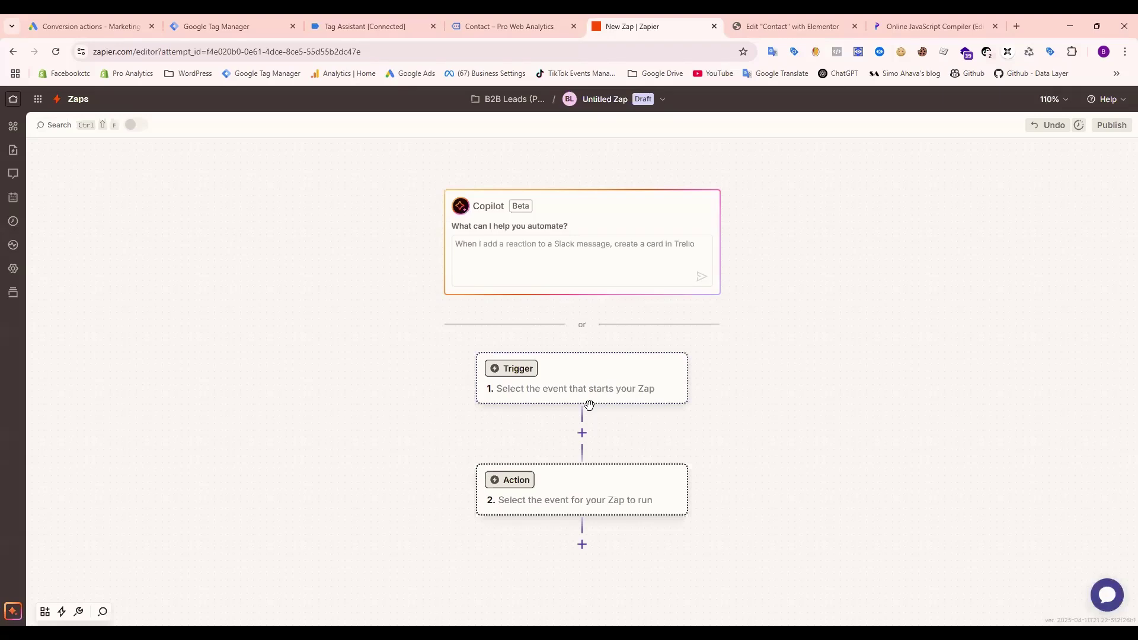
pyautogui.click(590, 405)
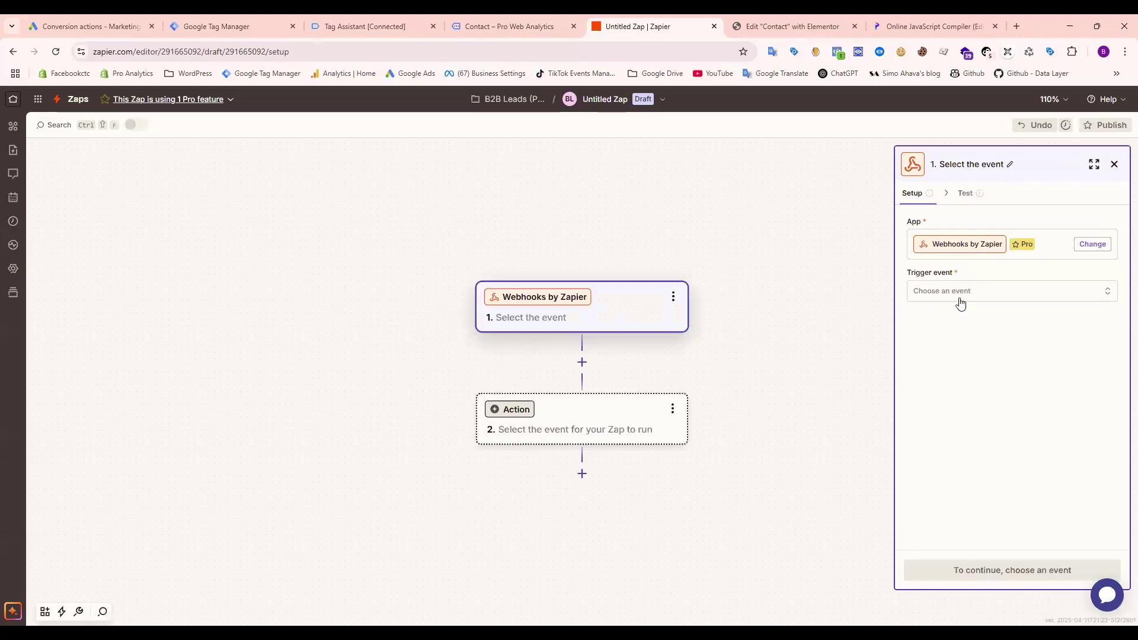
pyautogui.click(961, 297)
pyautogui.click(879, 335)
pyautogui.click(1007, 563)
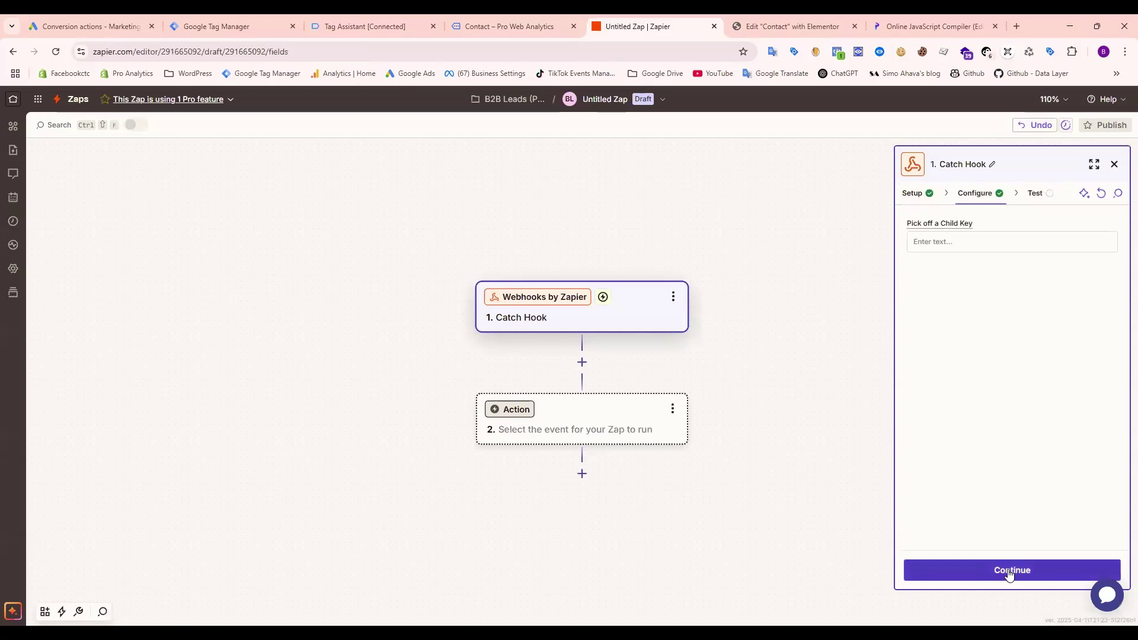
pyautogui.click(1008, 568)
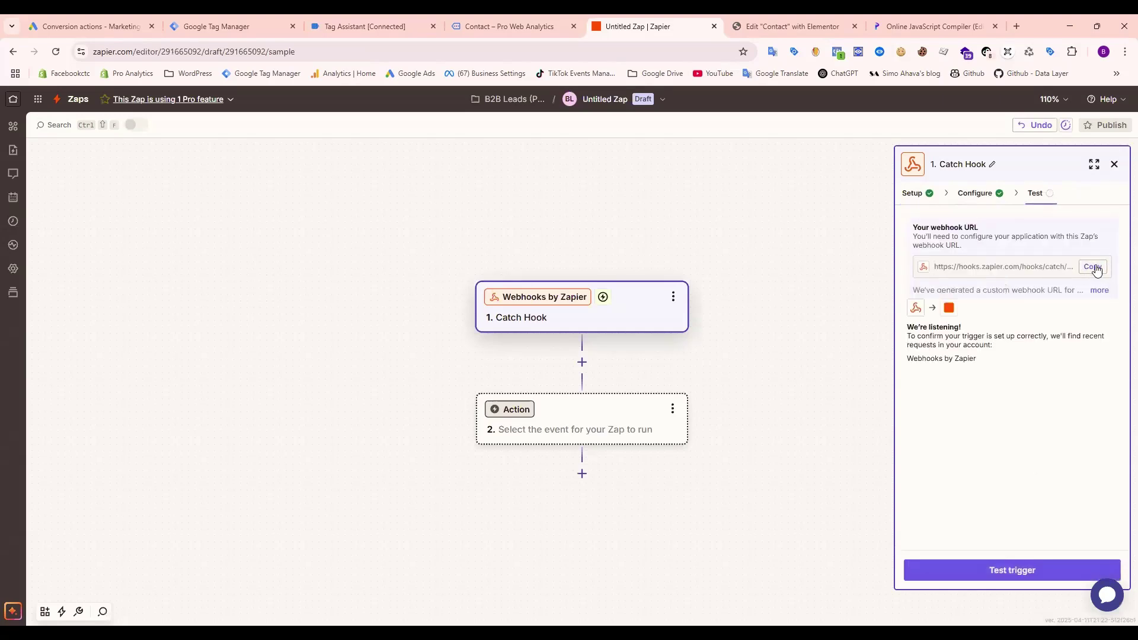
# Step: Replace the Elementor form's Webhook URL with the copied Zapier hook URL and publish
pyautogui.click(1094, 268)
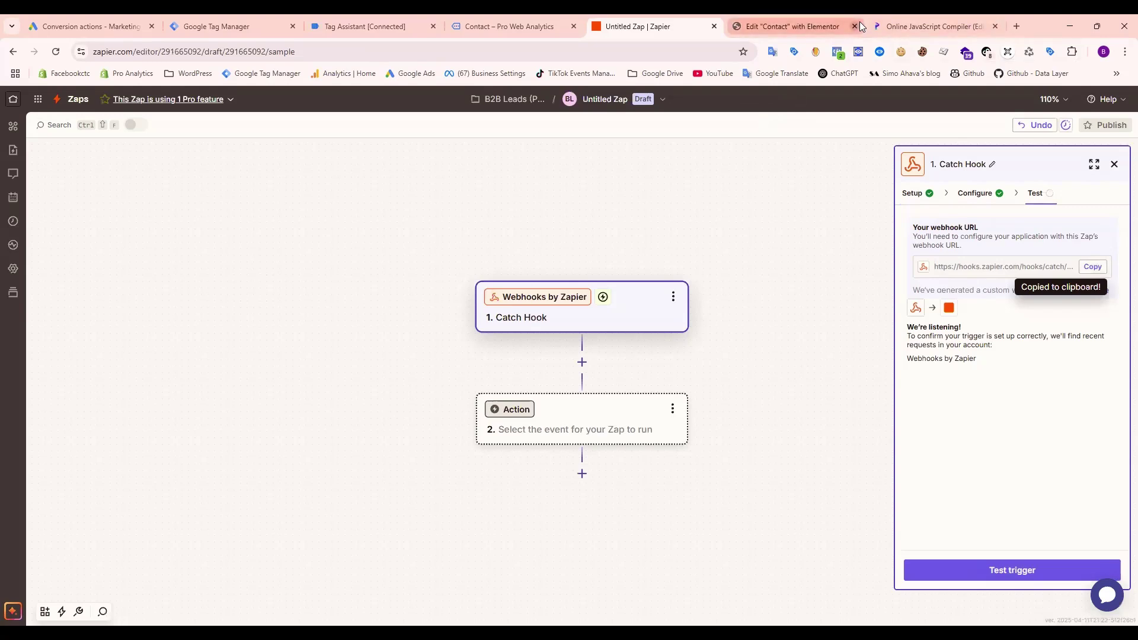
pyautogui.click(797, 24)
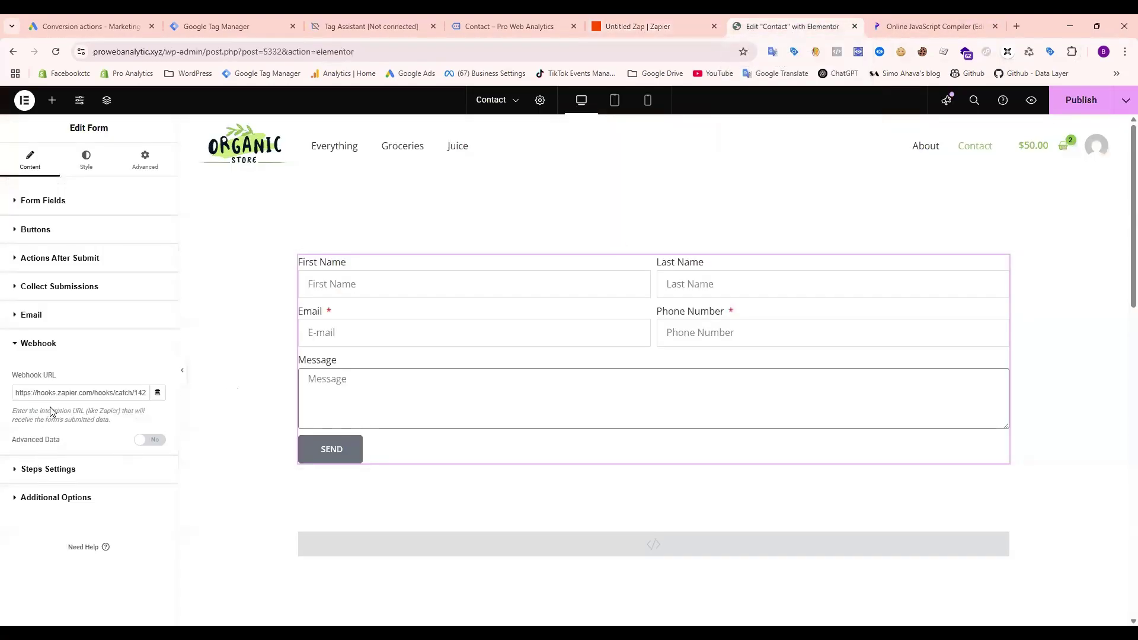
pyautogui.doubleClick(62, 395)
pyautogui.hotkey('ctrl', 'a')
pyautogui.press('BackSpace')
pyautogui.hotkey('ctrl', 'v')
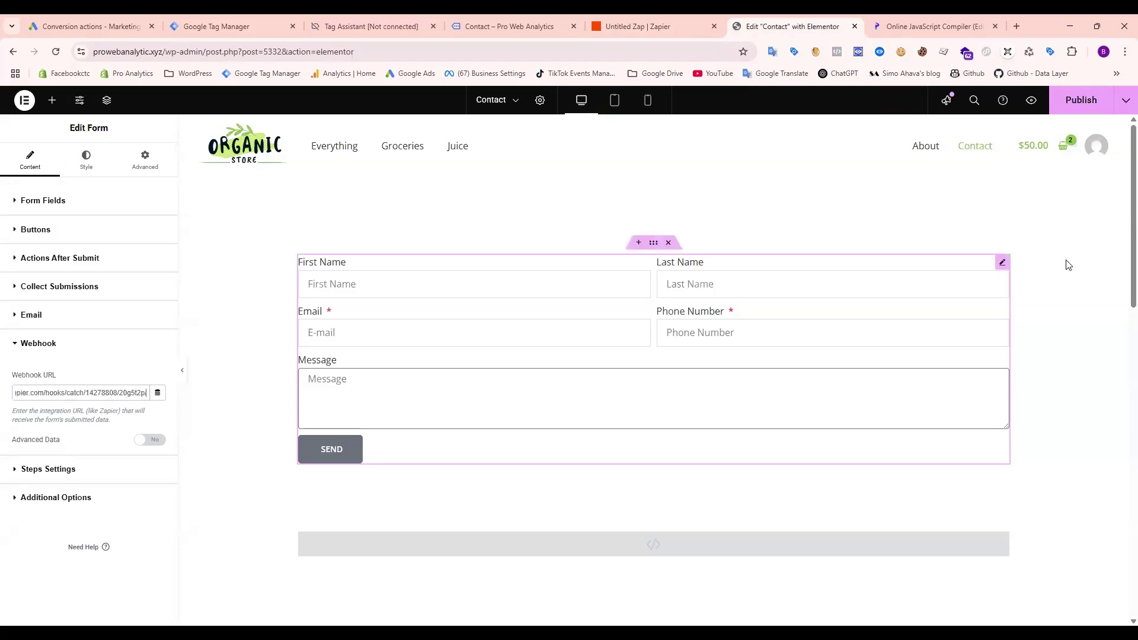
pyautogui.click(1081, 100)
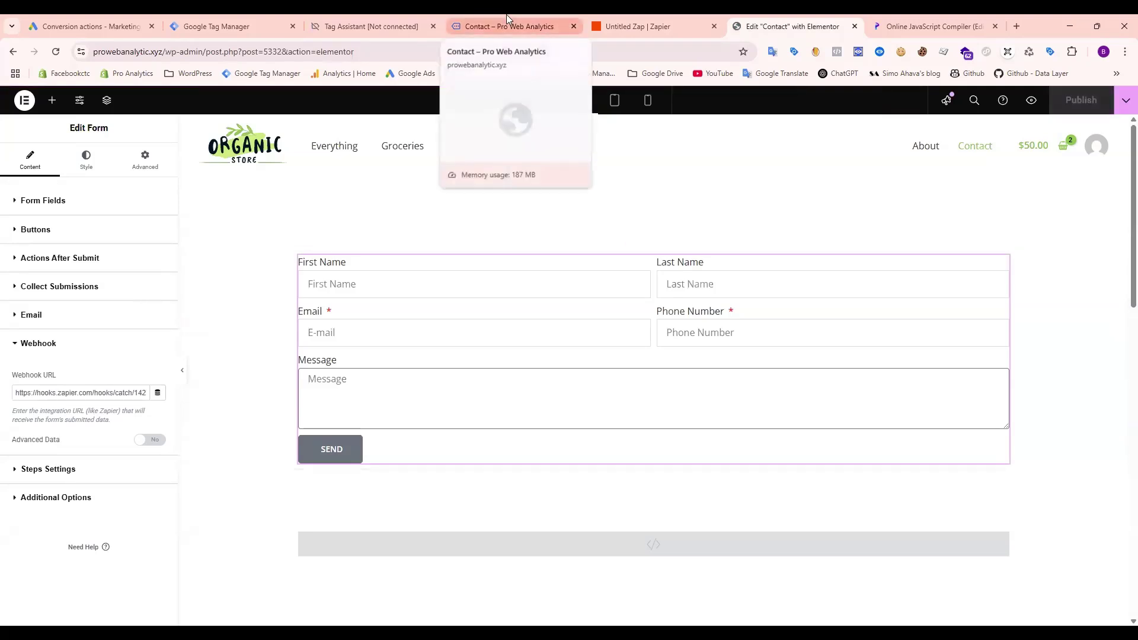
pyautogui.click(622, 17)
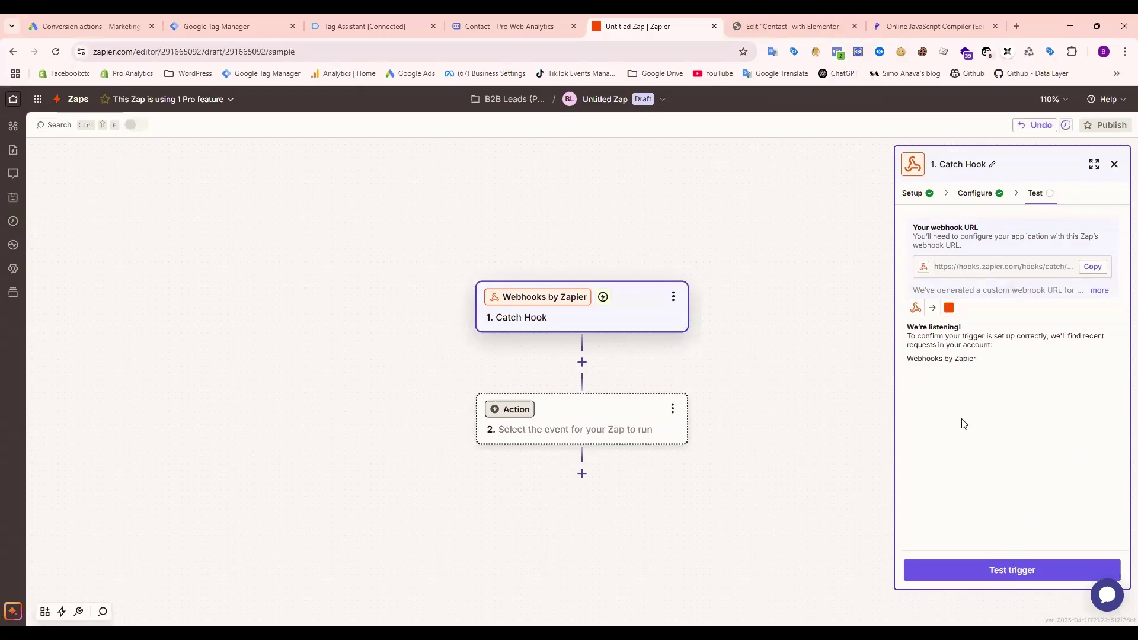
# Step: Launch Tag Manager preview mode for the site
pyautogui.click(248, 18)
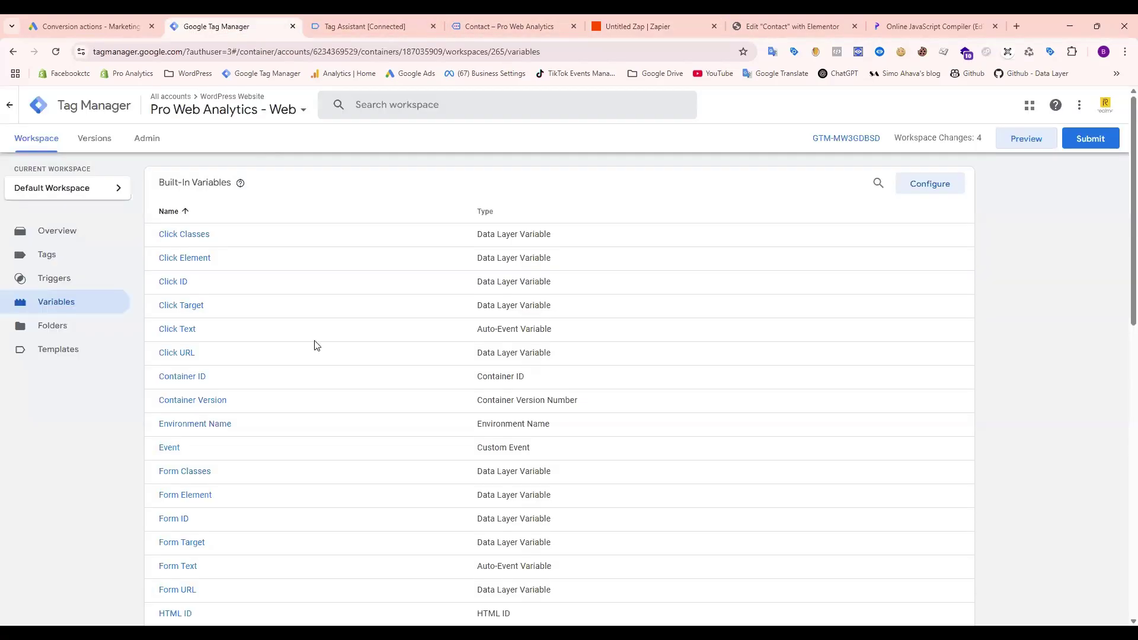
pyautogui.click(1033, 145)
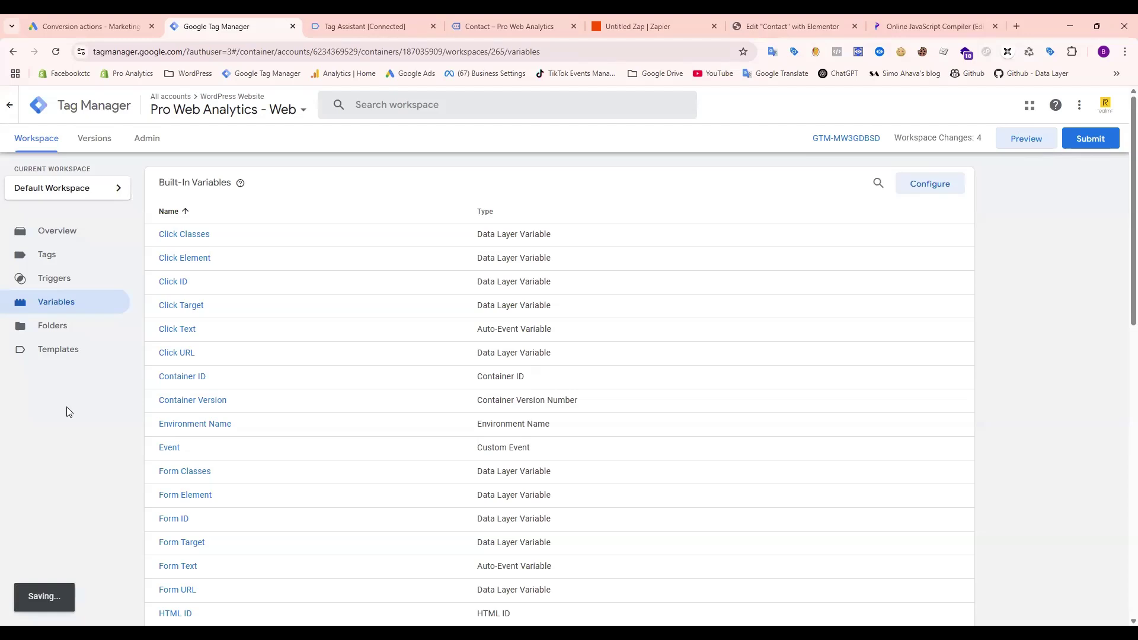
pyautogui.click(638, 17)
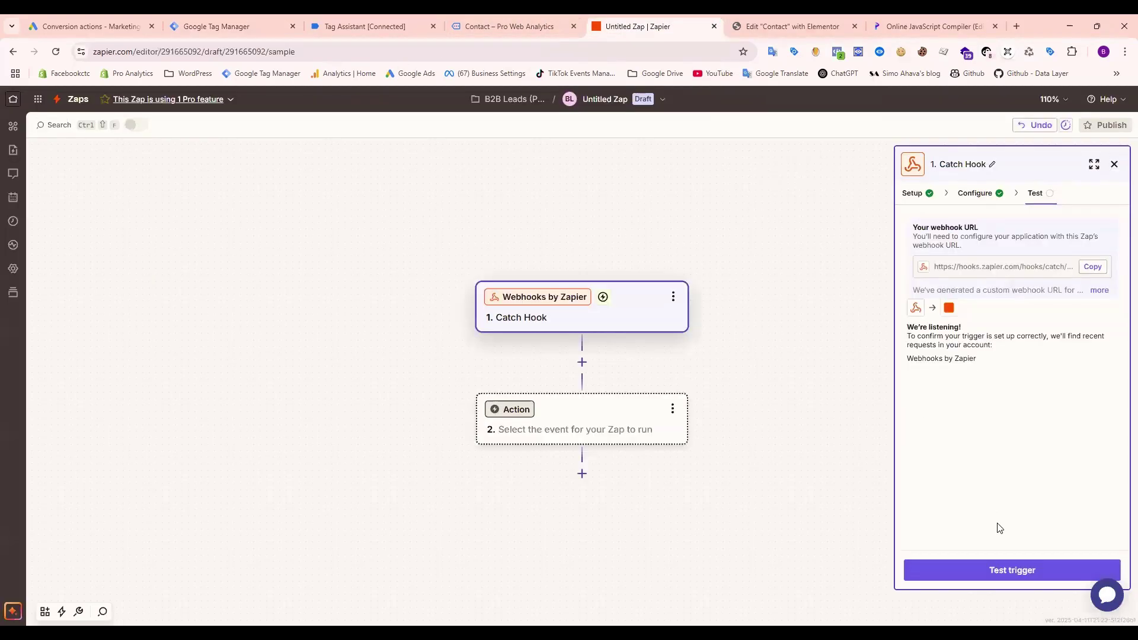
pyautogui.click(635, 18)
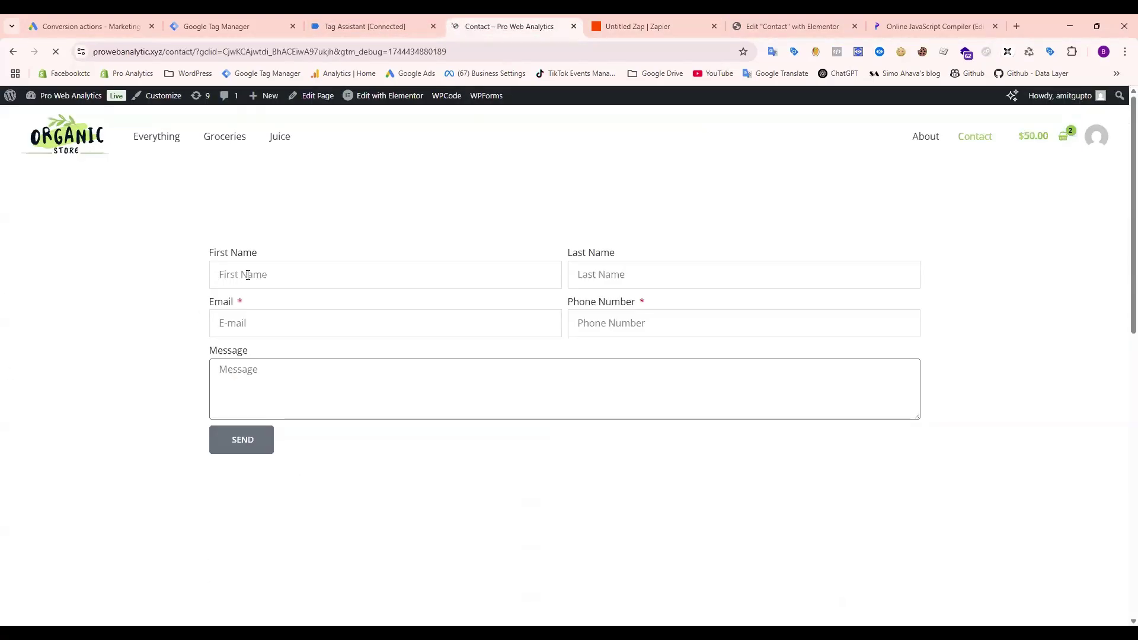
# Step: Submit an autofilled test lead and test the Zapier trigger to find request A
pyautogui.click(248, 275)
pyautogui.click(299, 307)
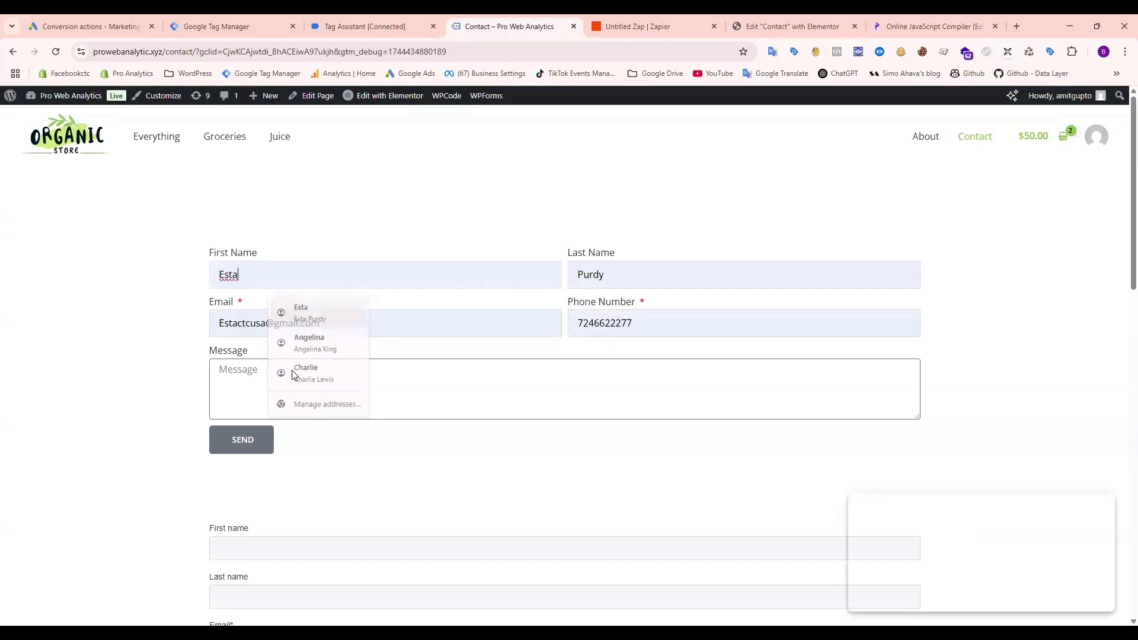
pyautogui.click(242, 440)
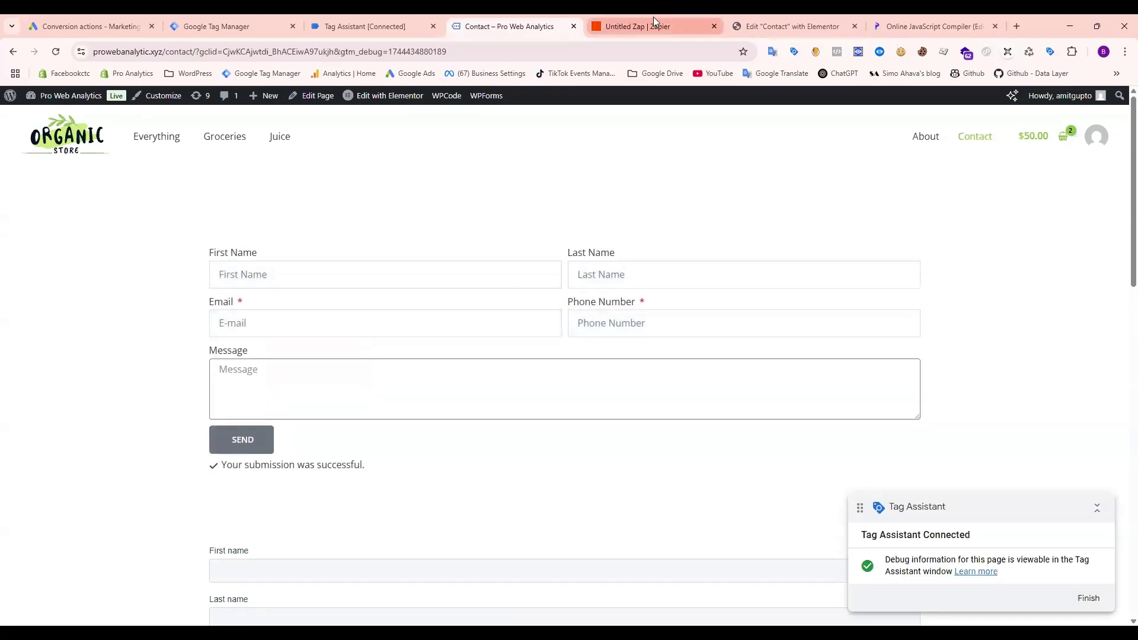
pyautogui.click(640, 26)
pyautogui.click(1015, 570)
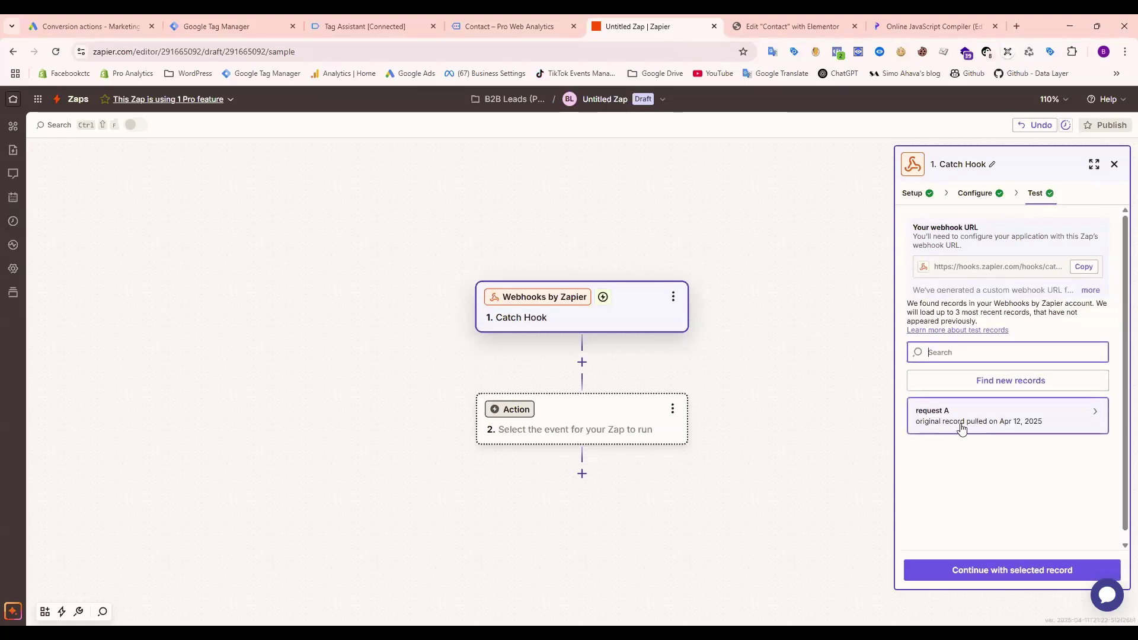
# Step: Preview webhook record request A, then continue with it as the Catch Hook test record
pyautogui.click(1002, 428)
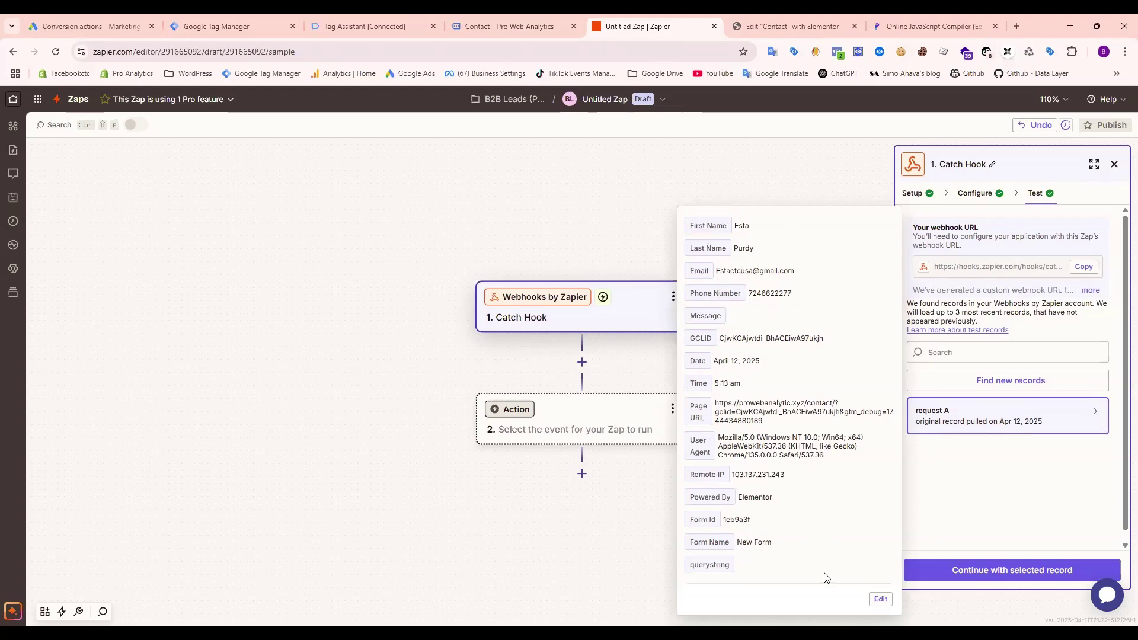
pyautogui.click(627, 511)
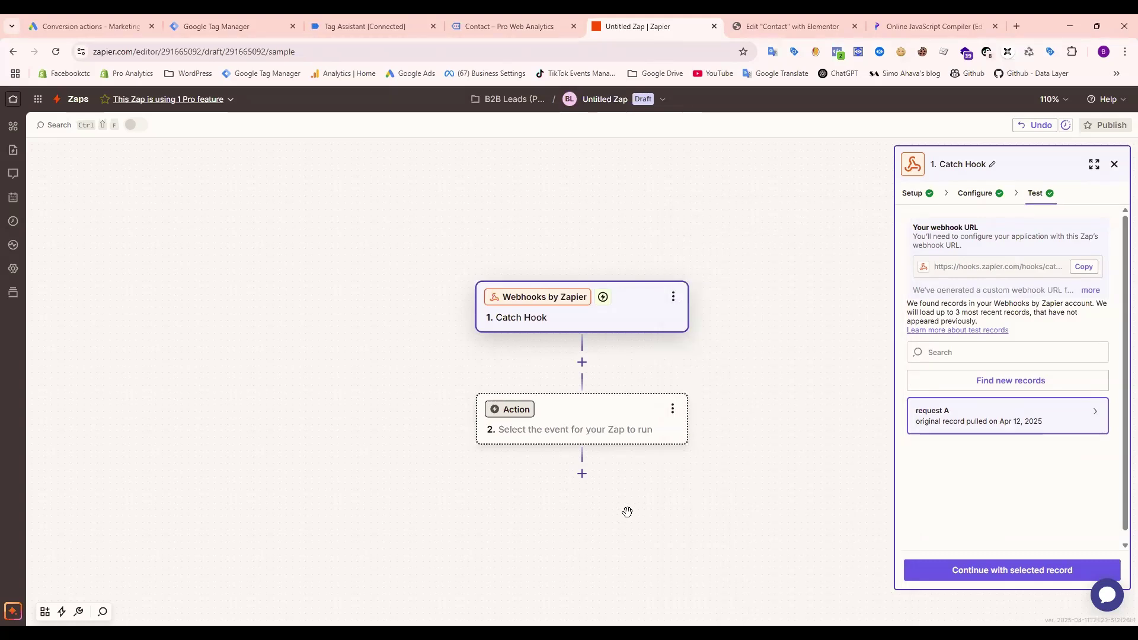
pyautogui.click(1044, 574)
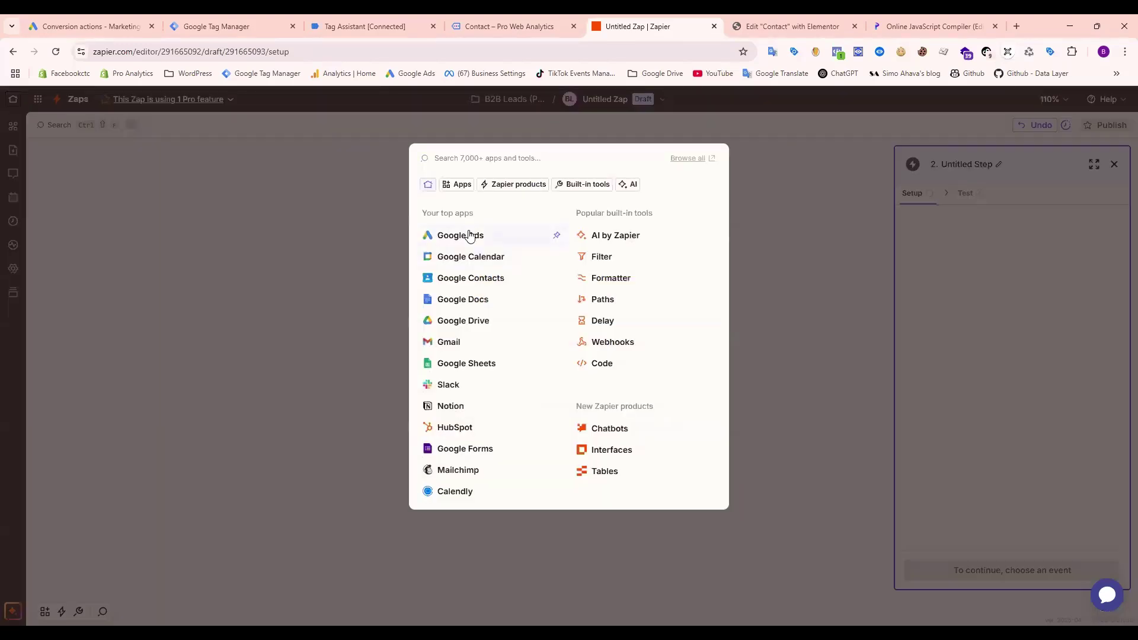
# Step: Make step 2 a Google Ads action with the Send Offline Conversion event
pyautogui.click(468, 236)
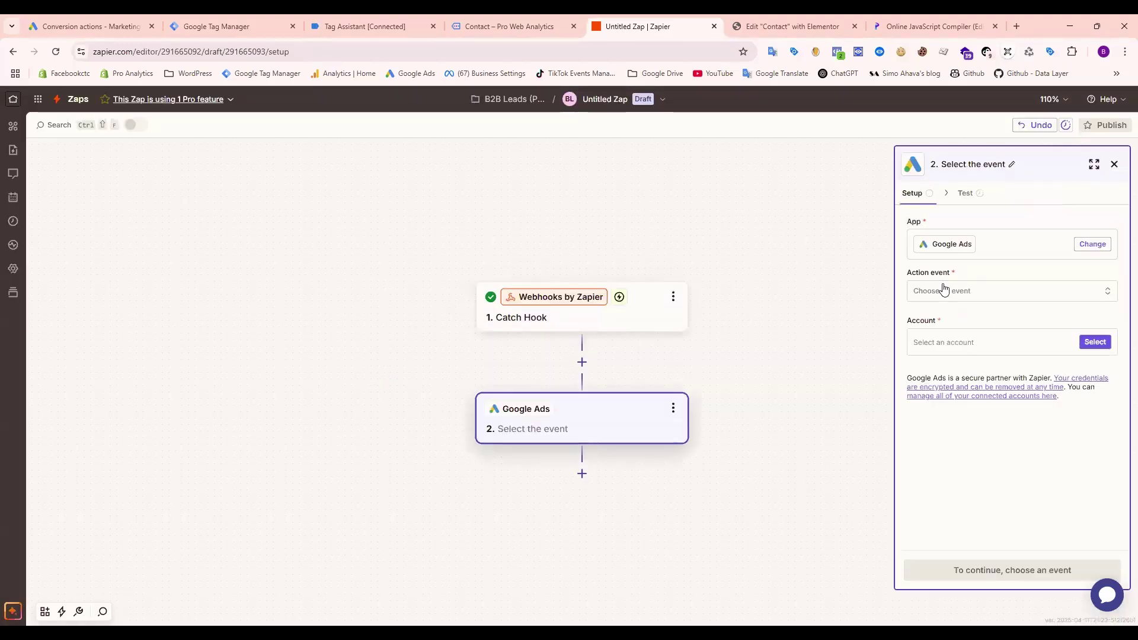
pyautogui.click(948, 291)
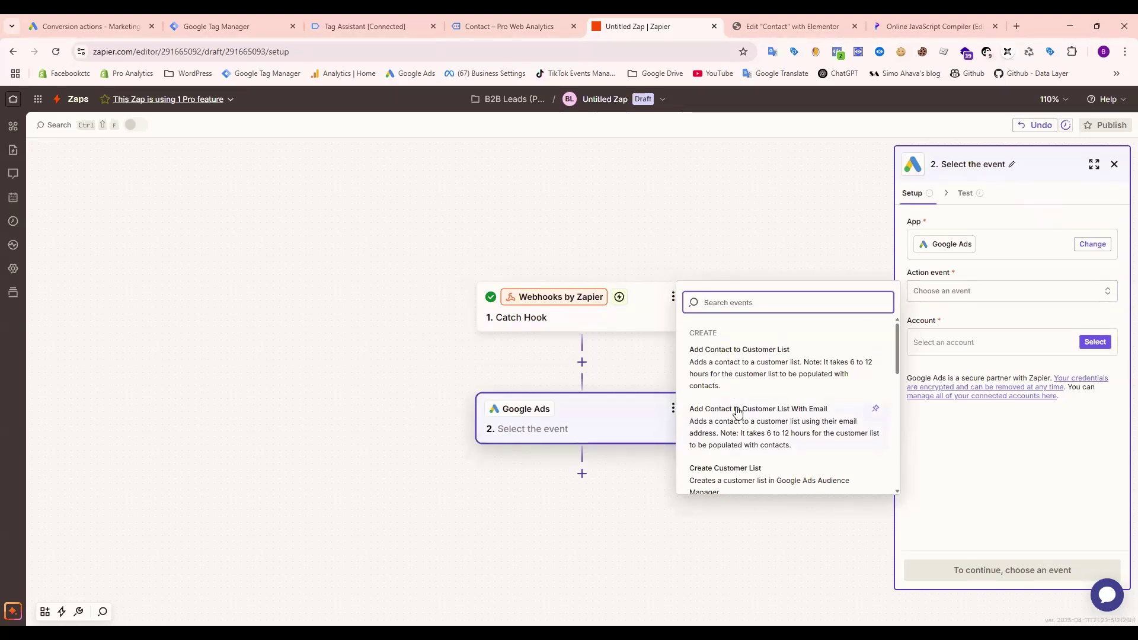
pyautogui.scroll(-2, 741, 415)
pyautogui.scroll(-4, 750, 422)
pyautogui.write('Oof')
pyautogui.press('BackSpace')
pyautogui.press('BackSpace')
pyautogui.press('BackSpace')
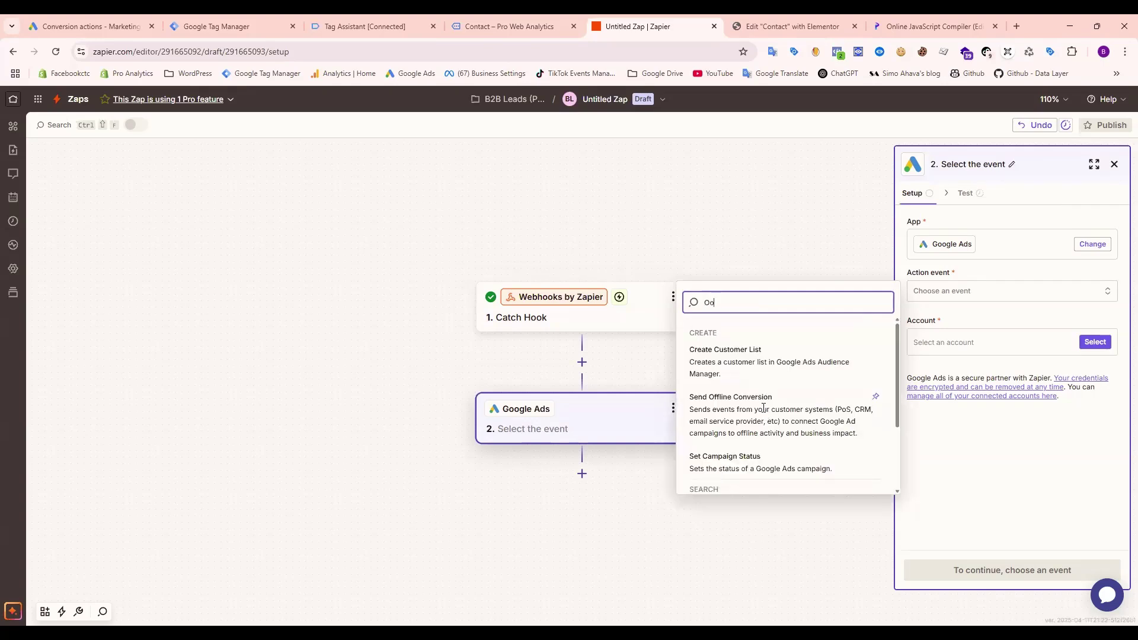
pyautogui.write('Off')
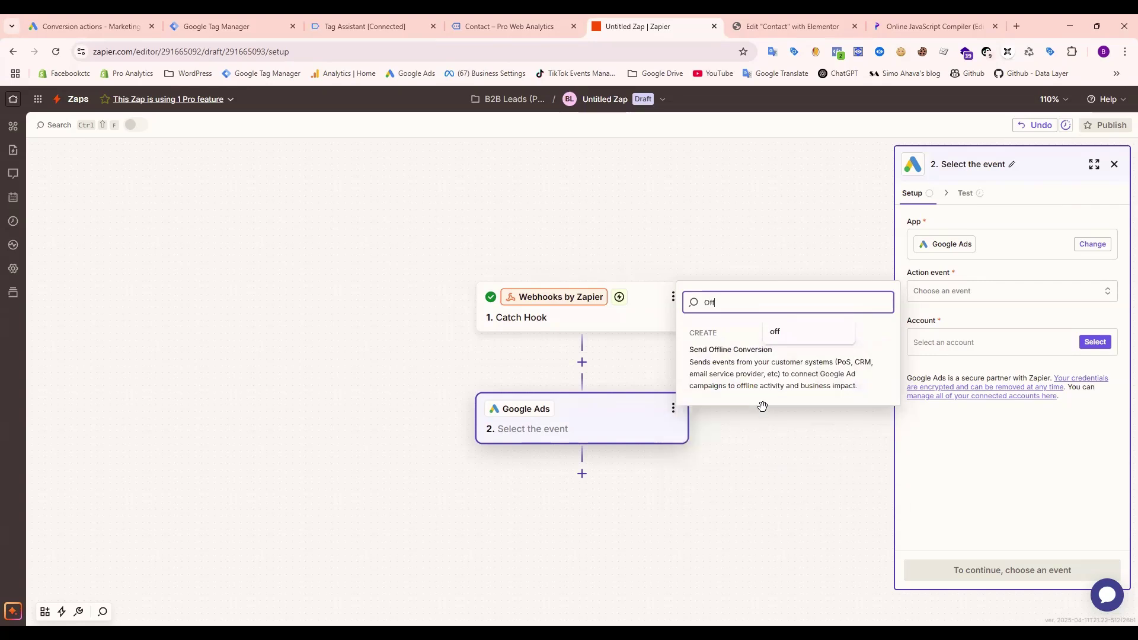
pyautogui.click(746, 375)
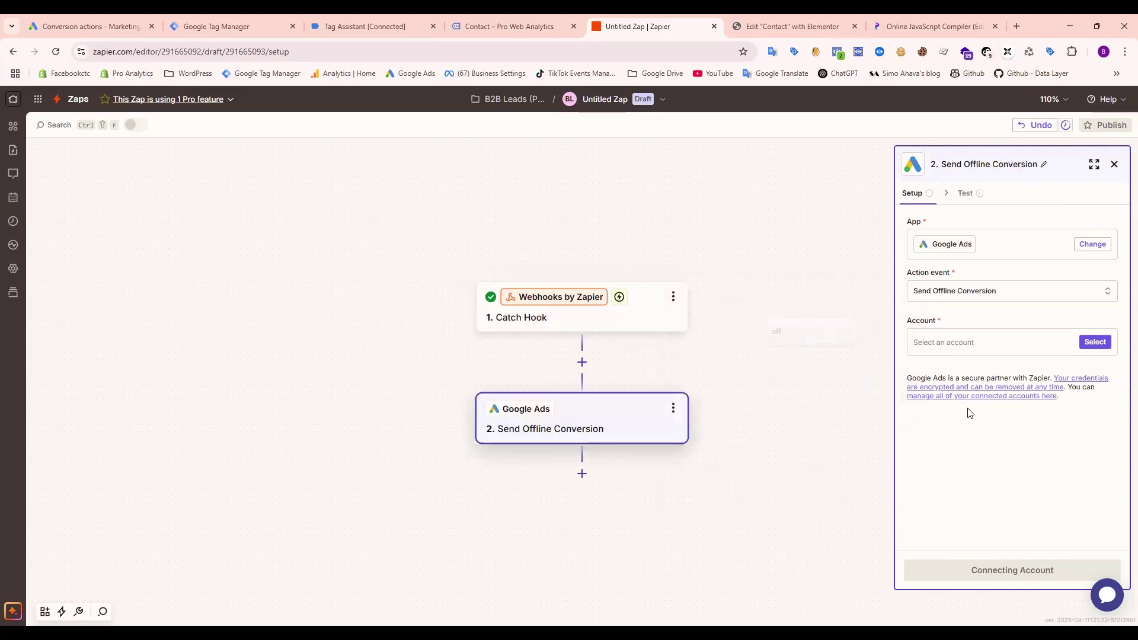
# Step: Connect the second Google Ads account and use Marketing Agency Shop as the account
pyautogui.click(969, 350)
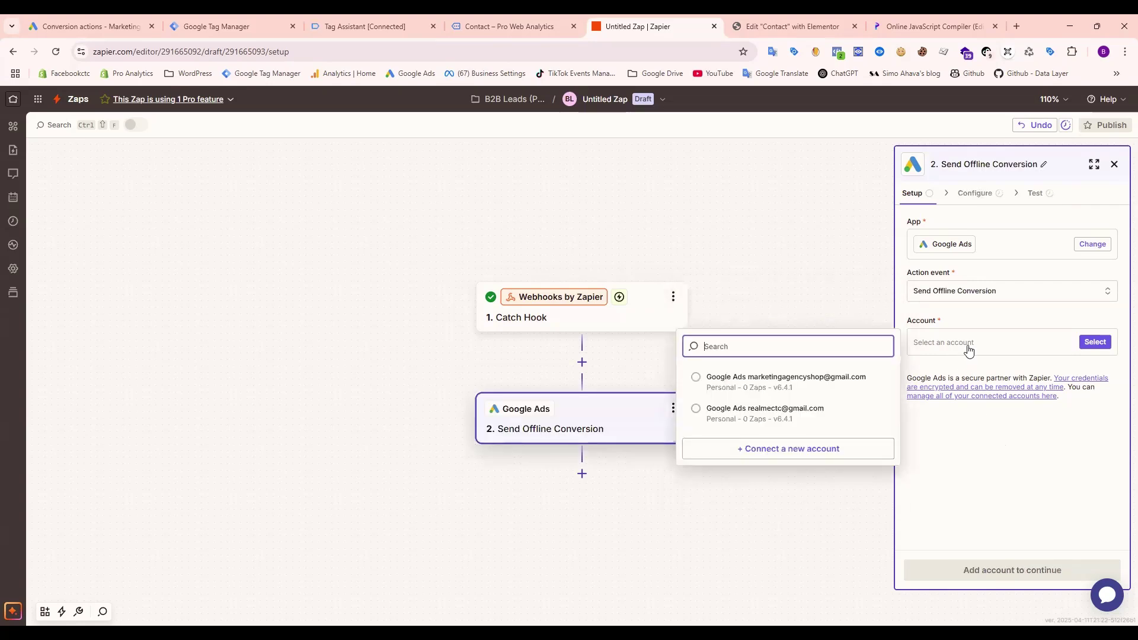
pyautogui.click(777, 418)
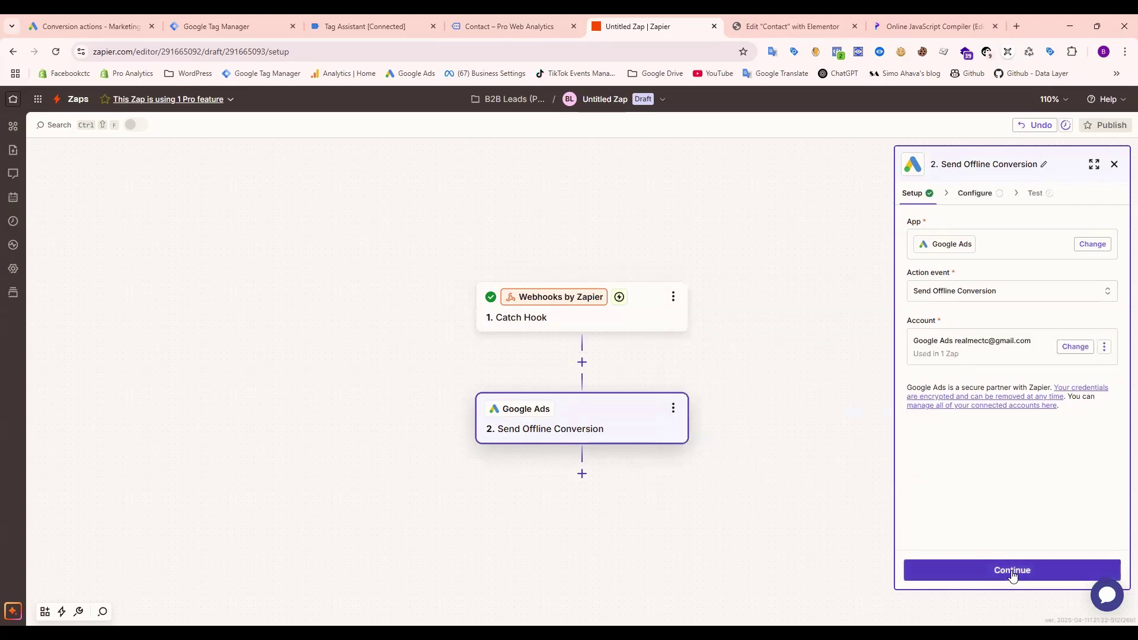
pyautogui.click(1012, 569)
pyautogui.click(954, 290)
pyautogui.click(777, 328)
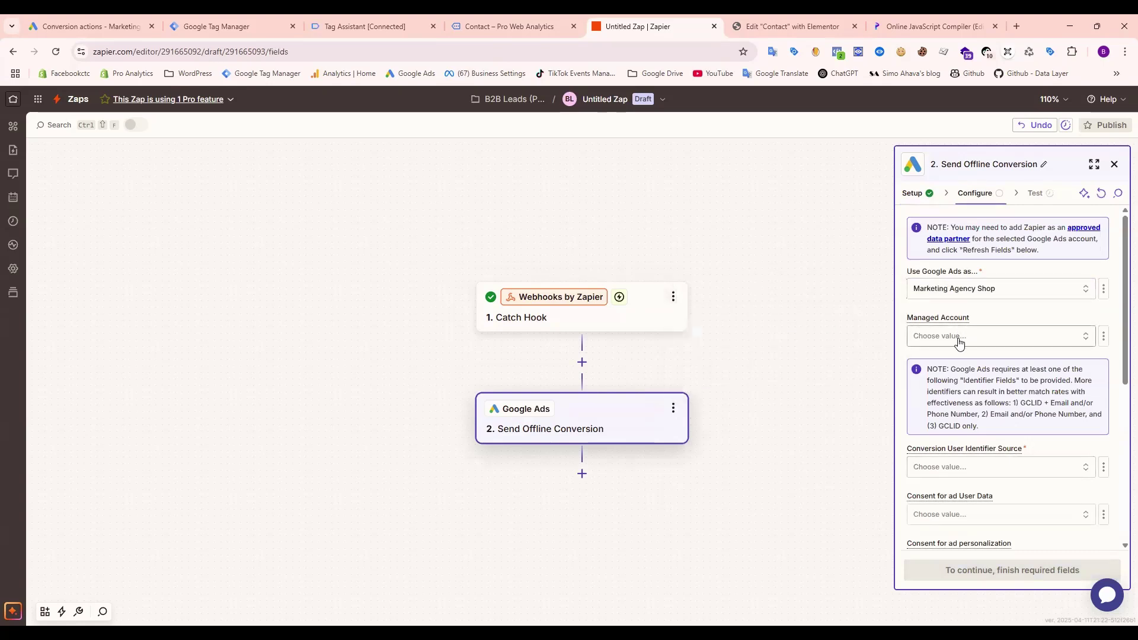
# Step: Add GCLID, Email address and Phone number as user identifier sources
pyautogui.scroll(-2, 964, 457)
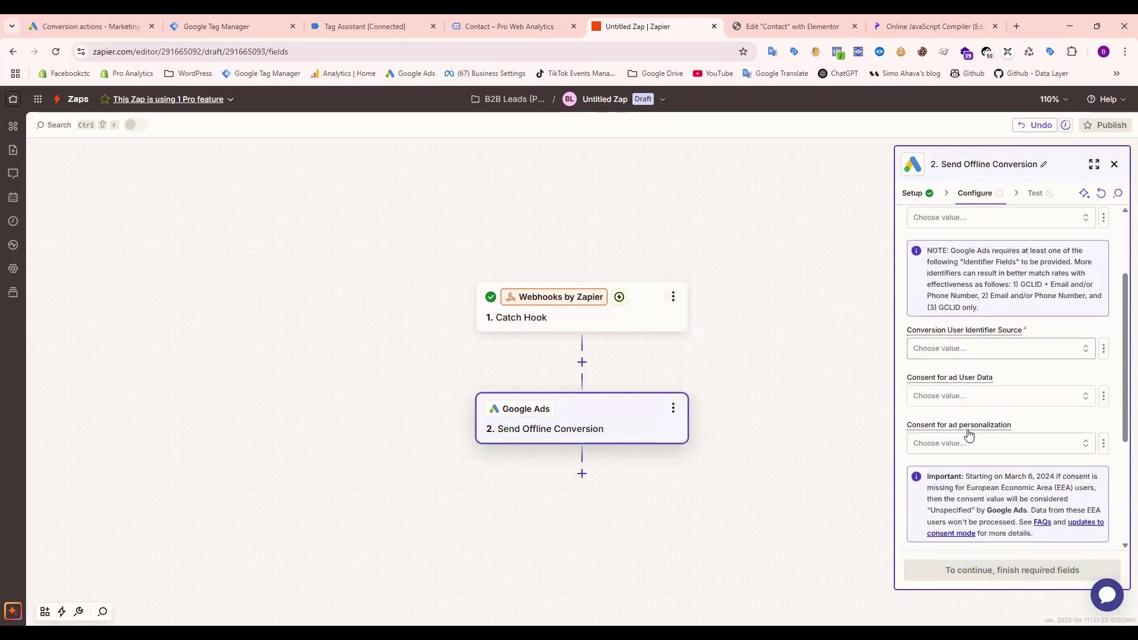
pyautogui.click(975, 350)
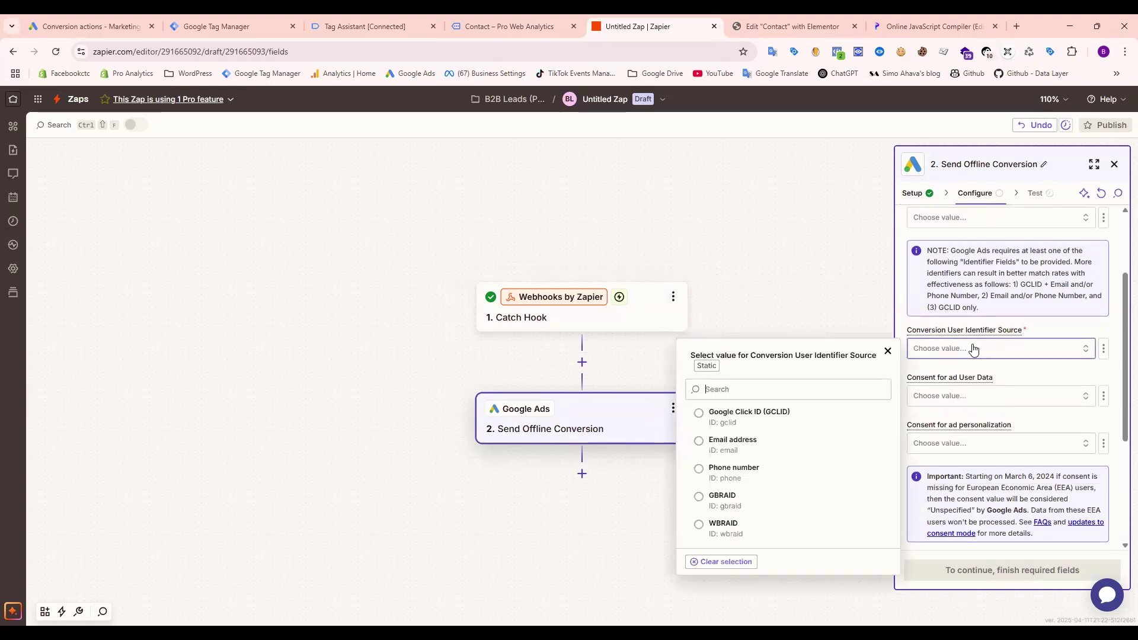
pyautogui.click(722, 415)
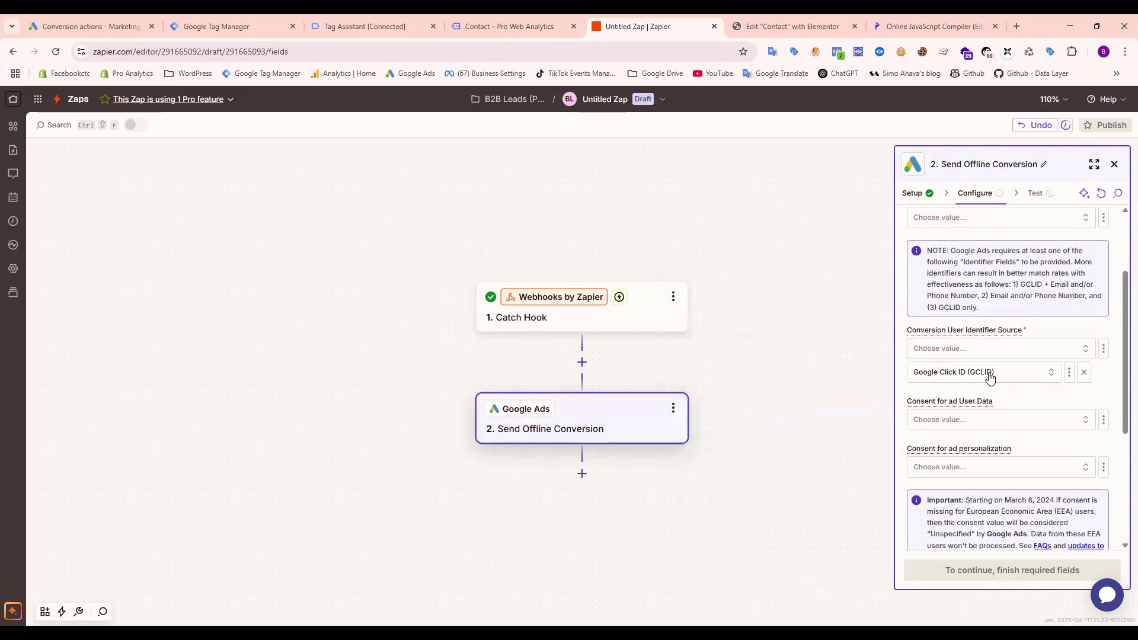
pyautogui.click(734, 445)
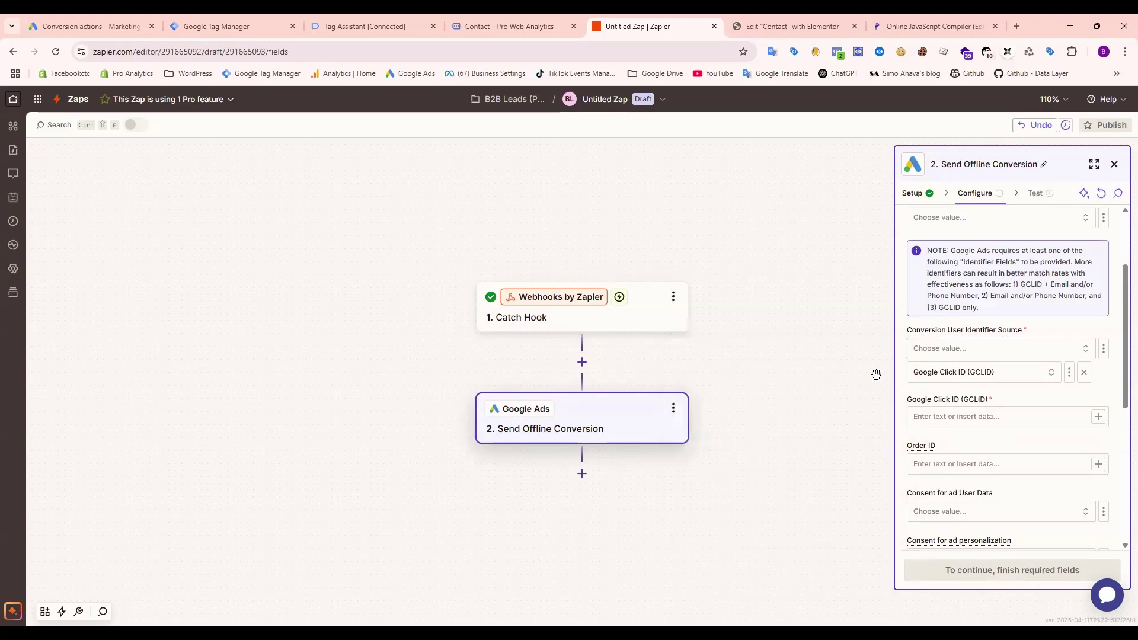
pyautogui.click(715, 472)
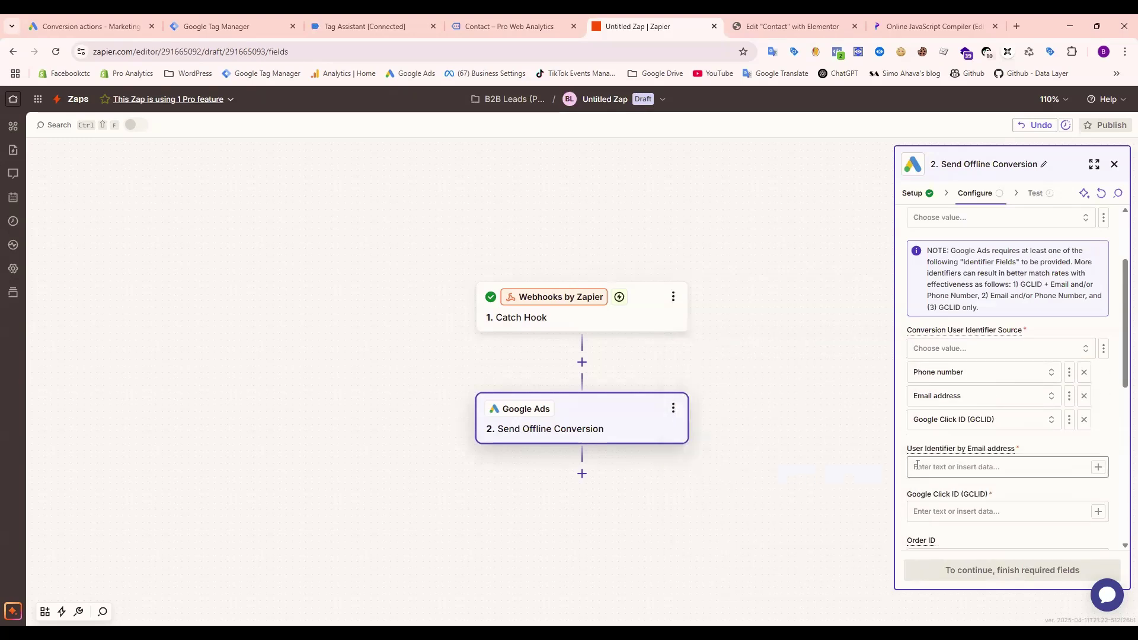
# Step: Map the webhook's Email, Phone Number and GCLID into the matching identifier fields
pyautogui.click(1098, 467)
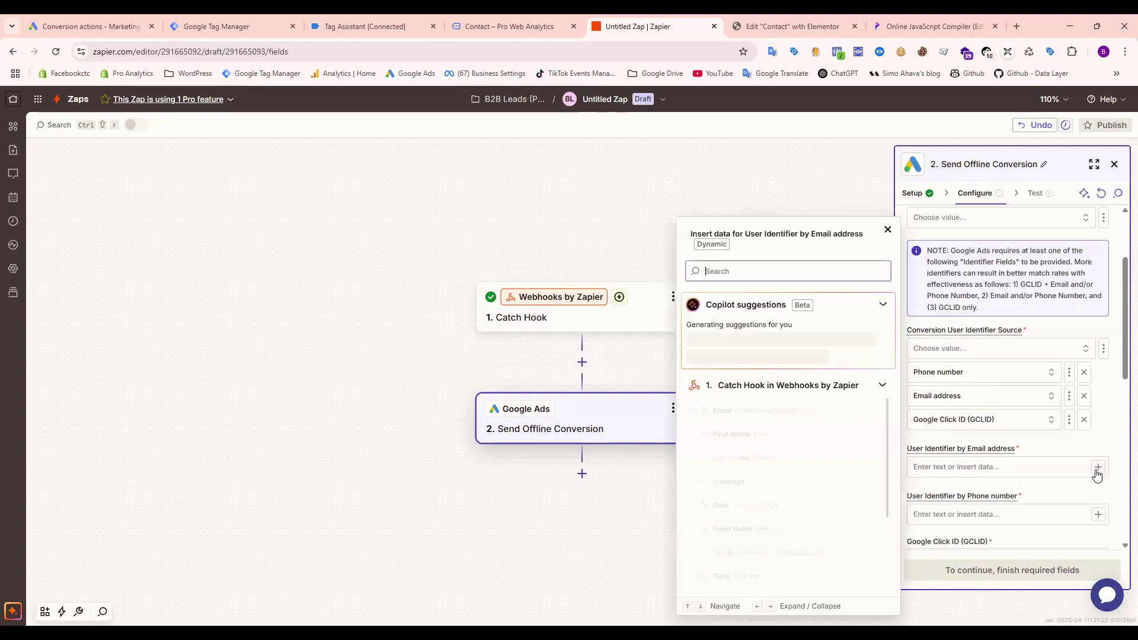
pyautogui.click(745, 416)
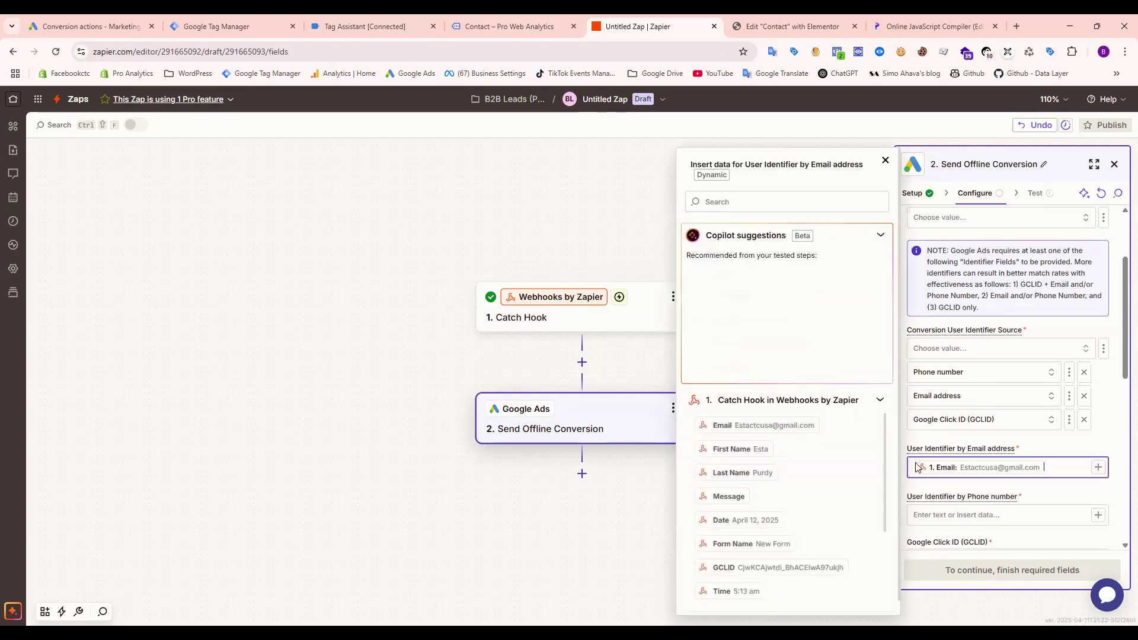
pyautogui.click(1042, 449)
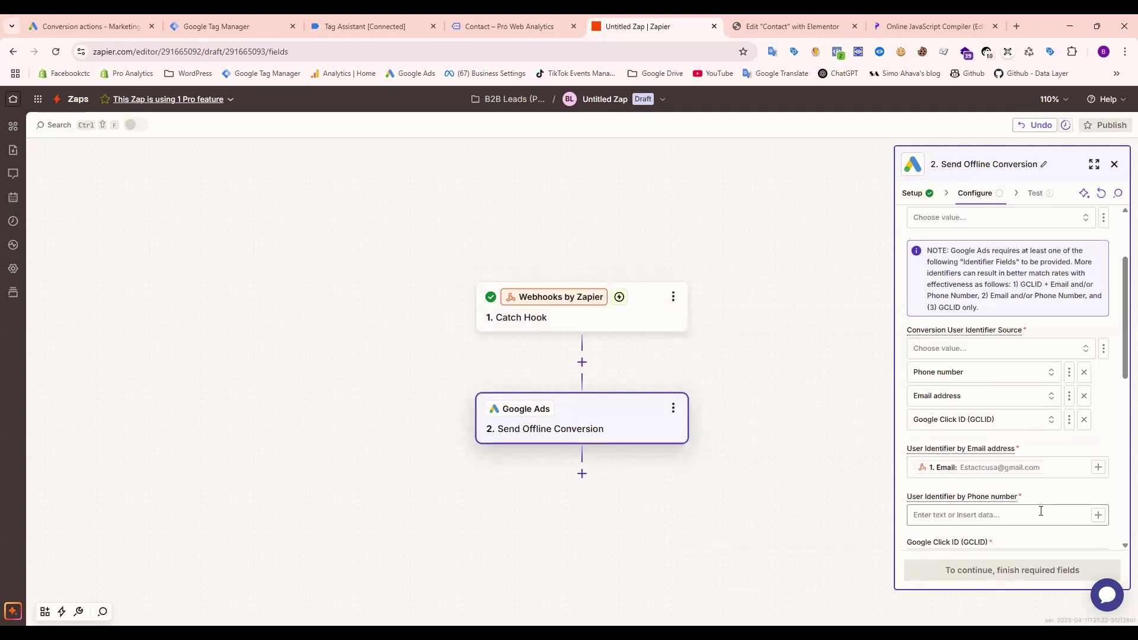
pyautogui.scroll(-1, 1039, 507)
pyautogui.click(1094, 456)
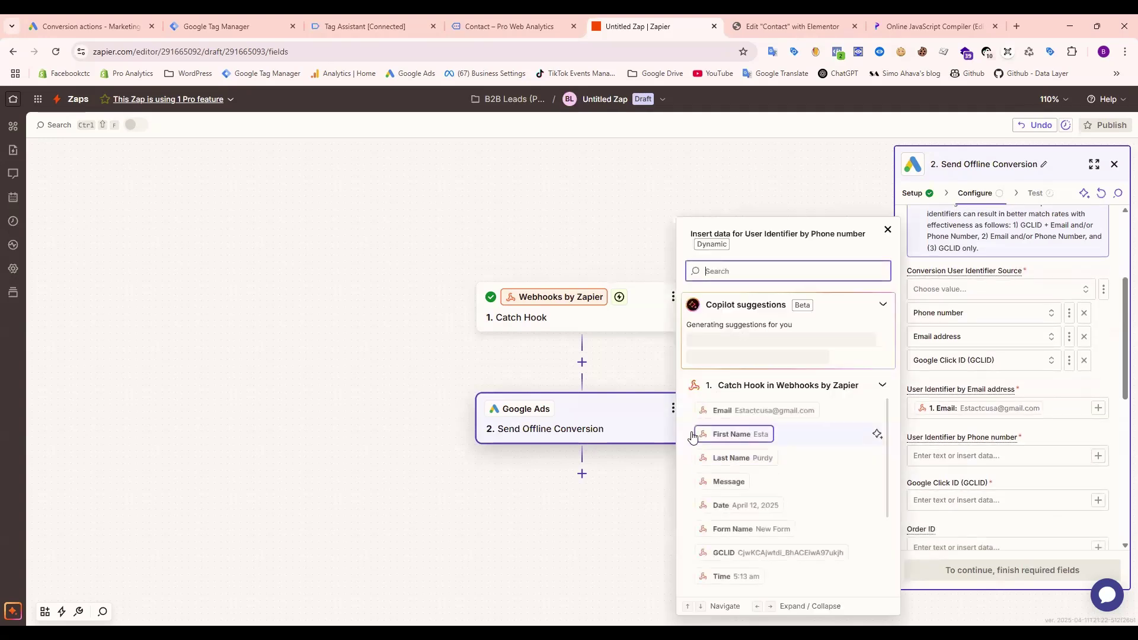
pyautogui.scroll(-2, 744, 536)
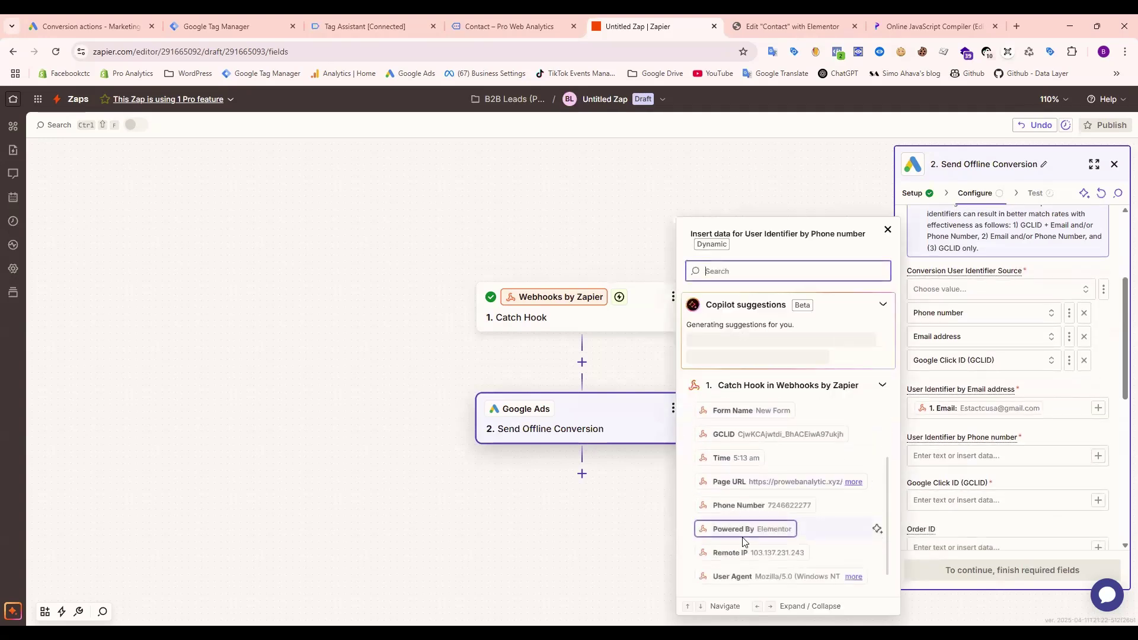
pyautogui.click(756, 507)
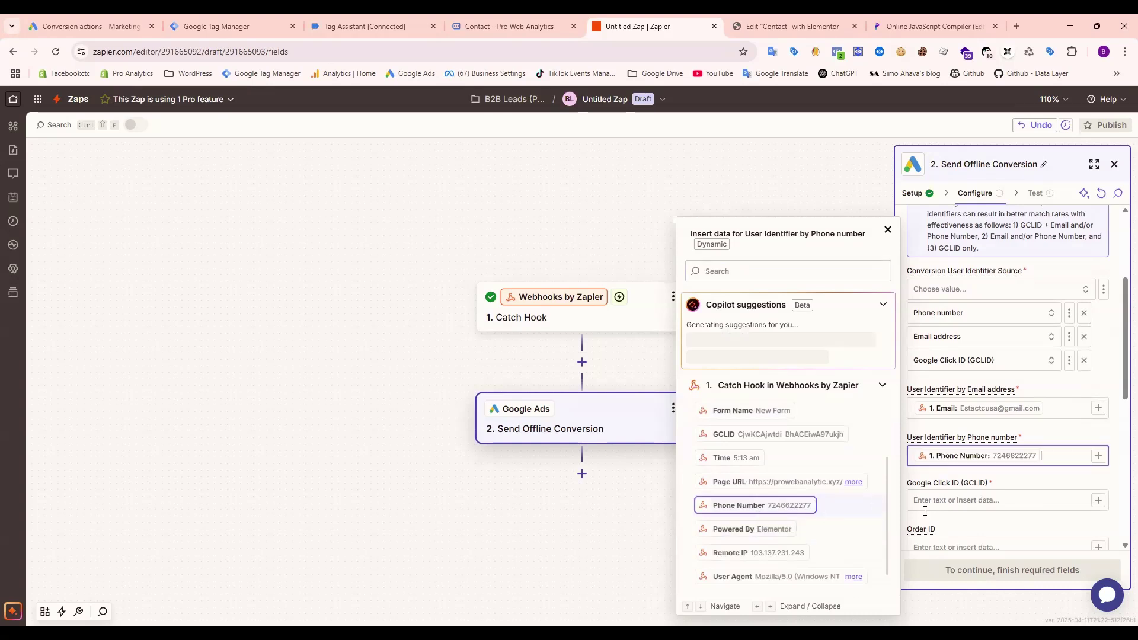
pyautogui.click(1098, 500)
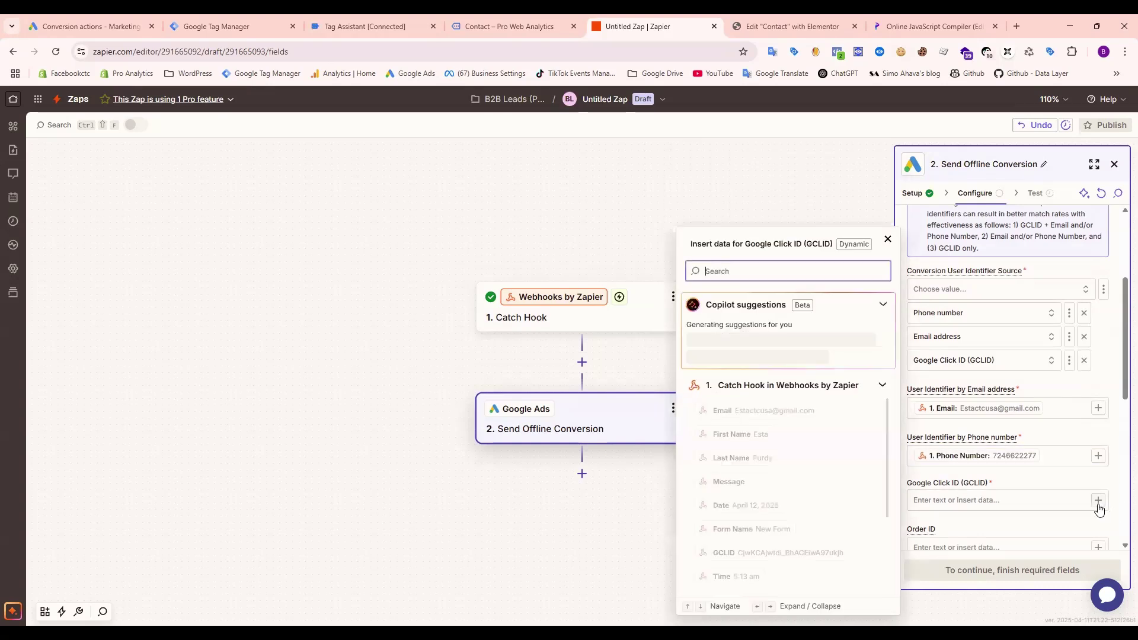
pyautogui.click(765, 552)
pyautogui.click(963, 526)
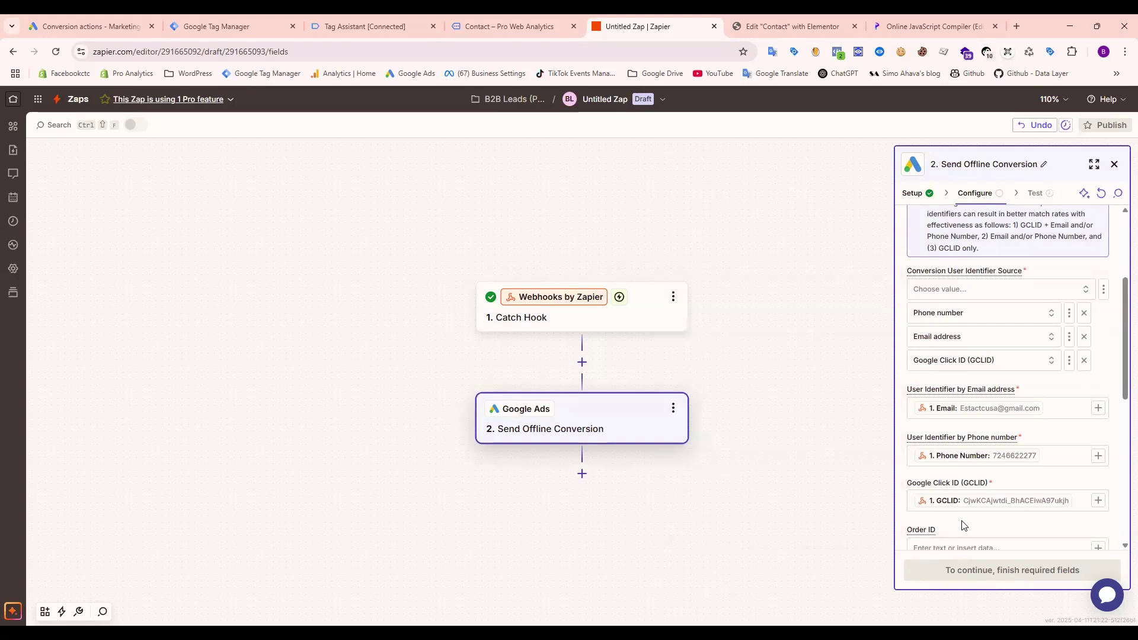
pyautogui.scroll(-2, 963, 527)
pyautogui.scroll(-5, 963, 527)
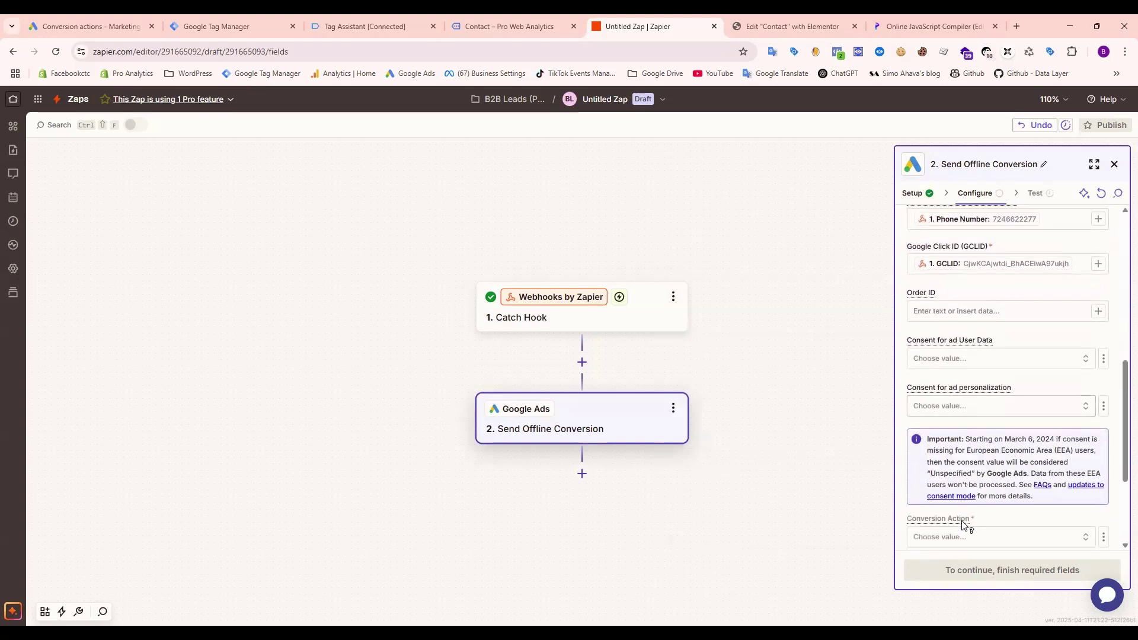
# Step: Set the conversion action to Google Ads Offline Conversion Tracking (1), after checking Google Ads
pyautogui.click(952, 375)
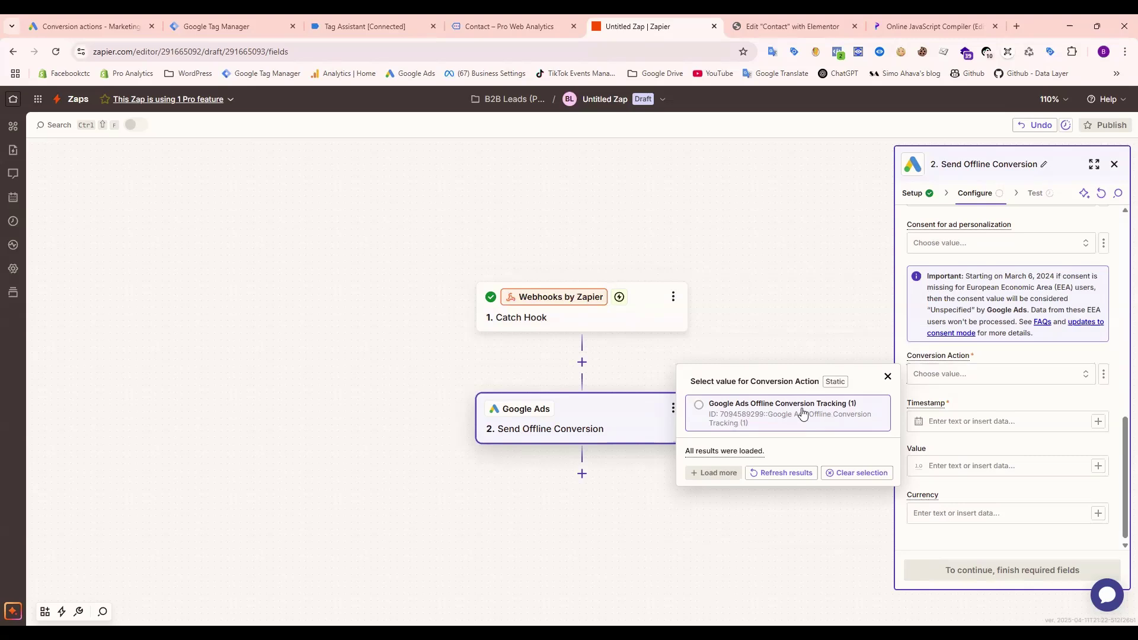
pyautogui.click(89, 26)
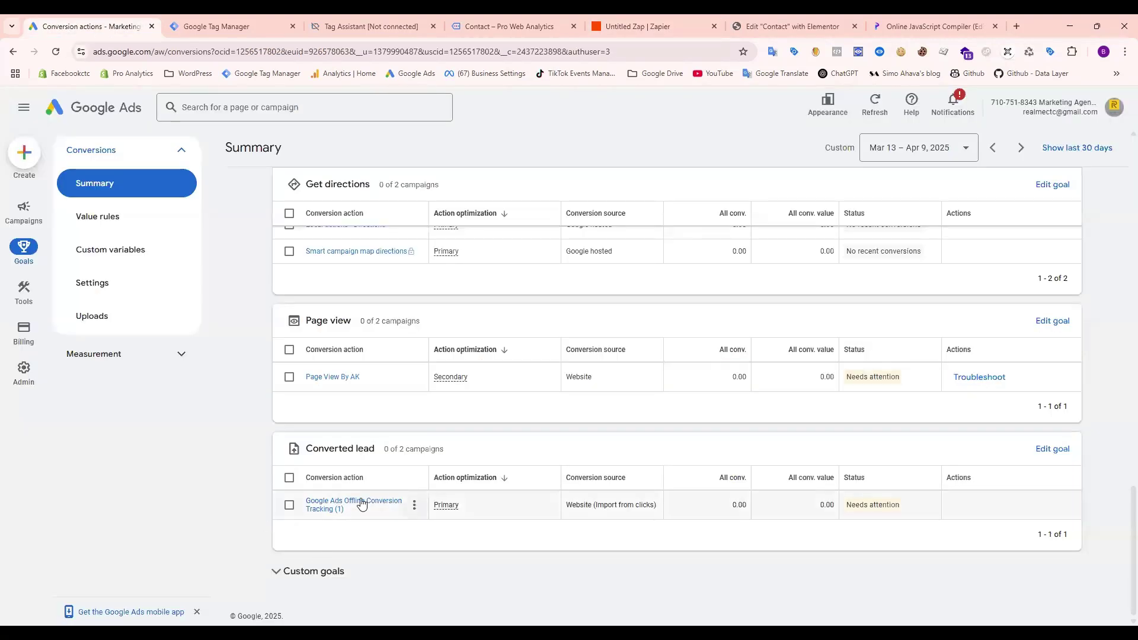
pyautogui.click(657, 20)
pyautogui.click(801, 408)
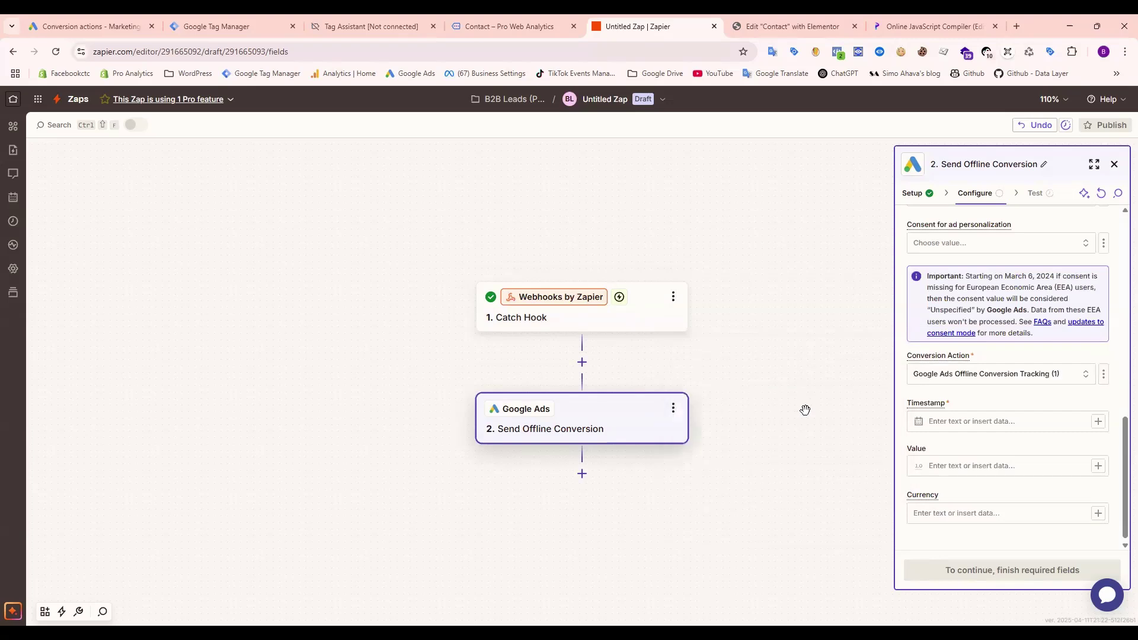
# Step: Enter 'data/time' as the Timestamp and continue to the step's test preview
pyautogui.click(978, 423)
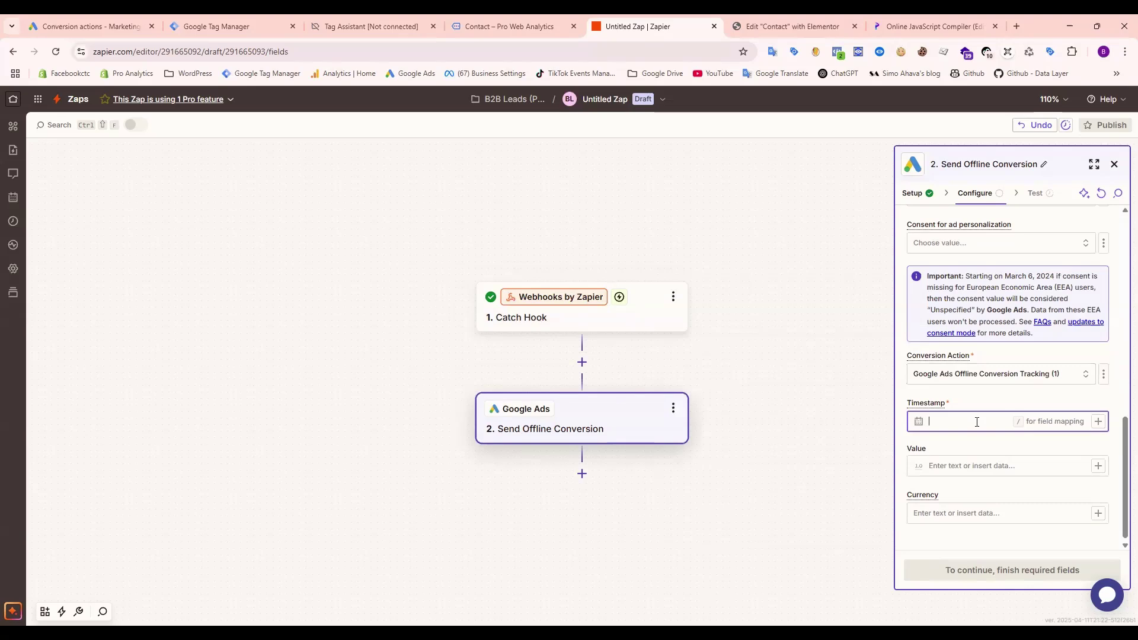
pyautogui.write('data/time')
pyautogui.click(987, 444)
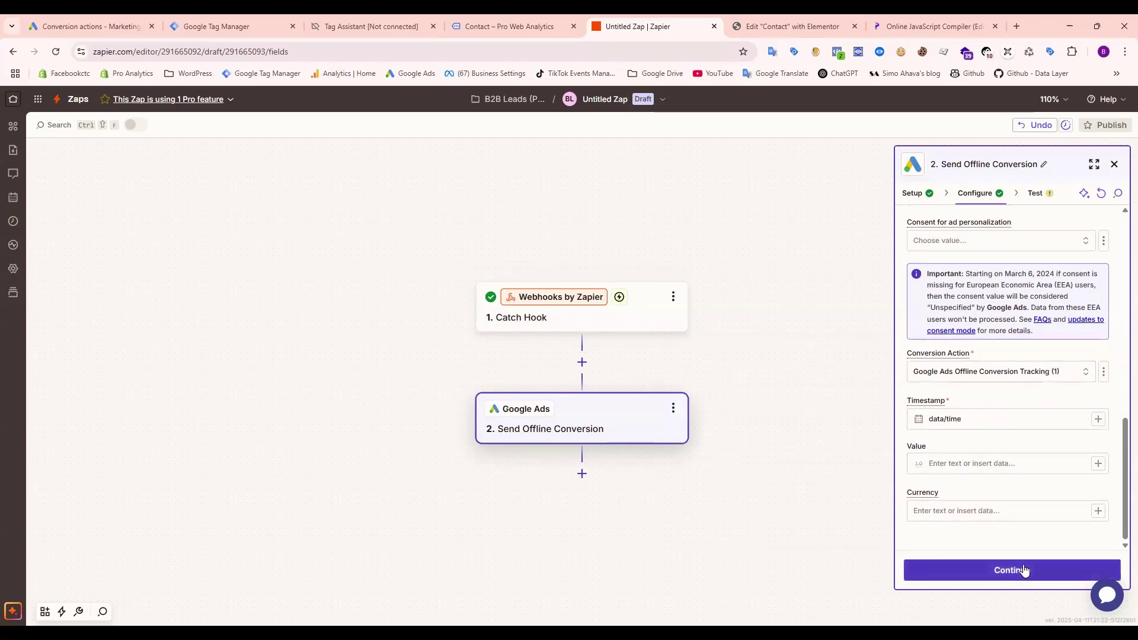
pyautogui.click(948, 571)
pyautogui.scroll(-3, 1031, 524)
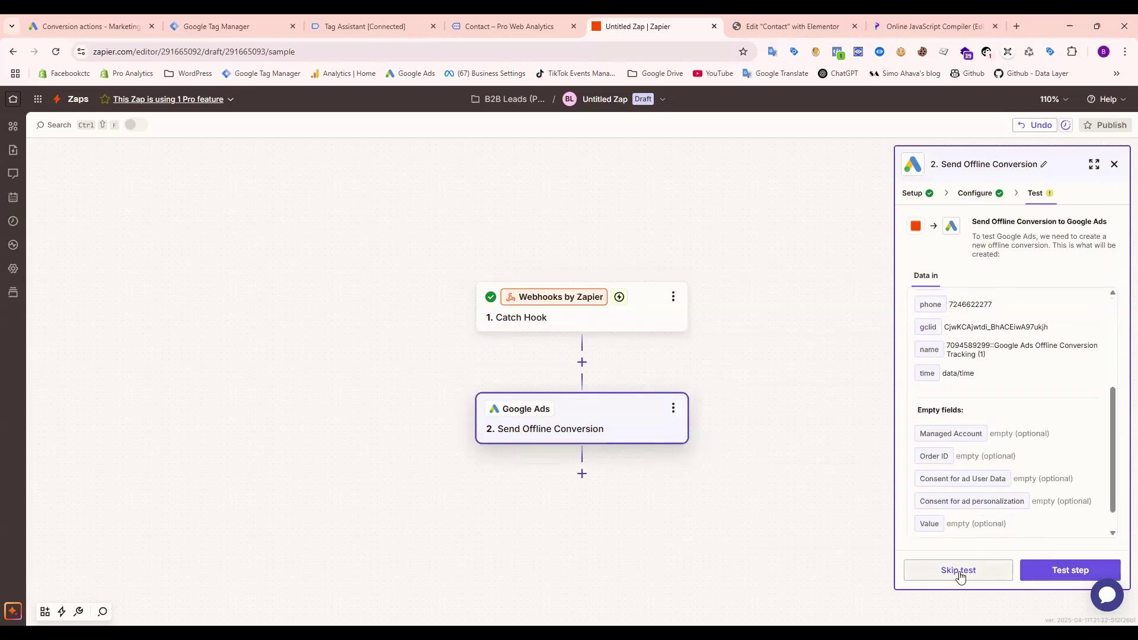
# Step: Test the offline conversion step, skip it after the gclid error, and publish the Zap
pyautogui.click(1054, 571)
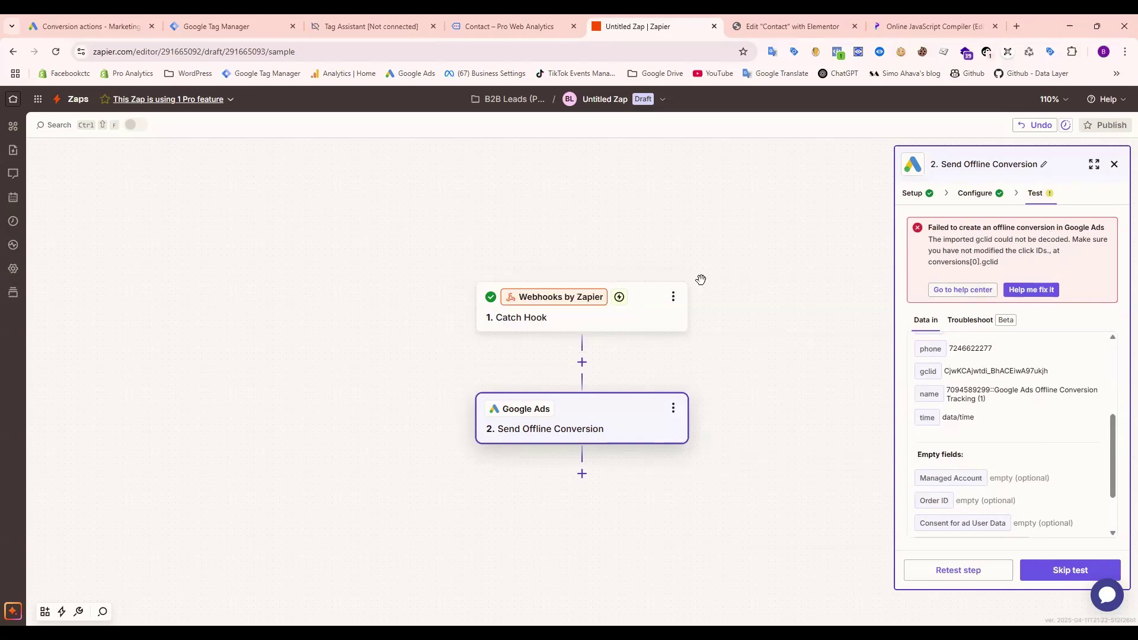
pyautogui.click(1049, 571)
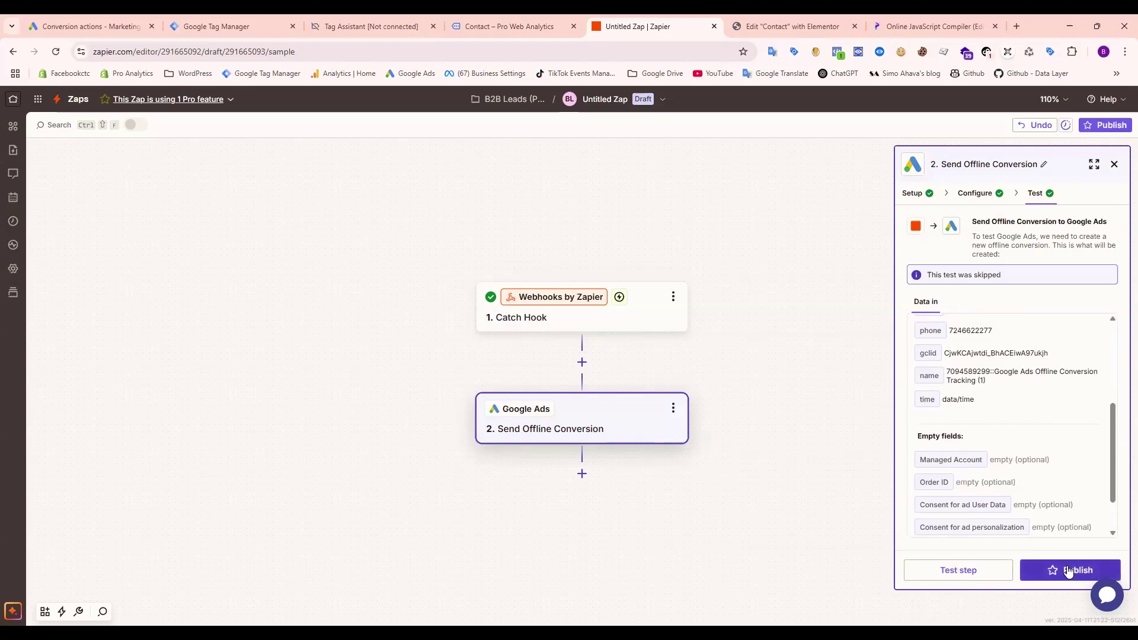
pyautogui.click(1061, 571)
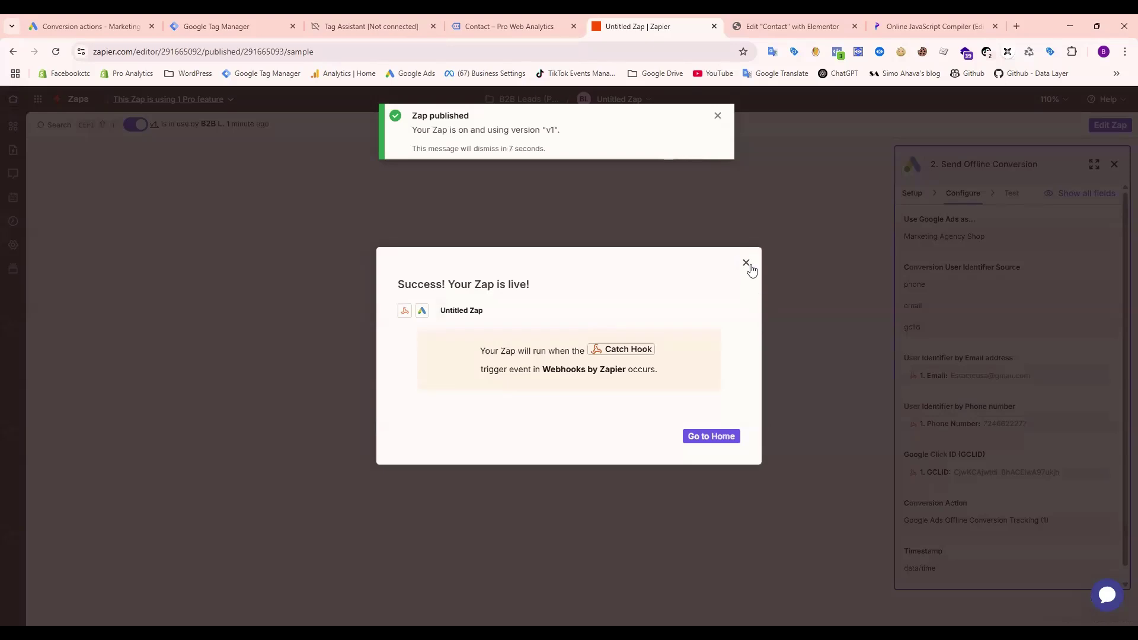
# Step: Dismiss the live notices, edit the Zap, and add a Google Sheets step after step 2
pyautogui.click(746, 263)
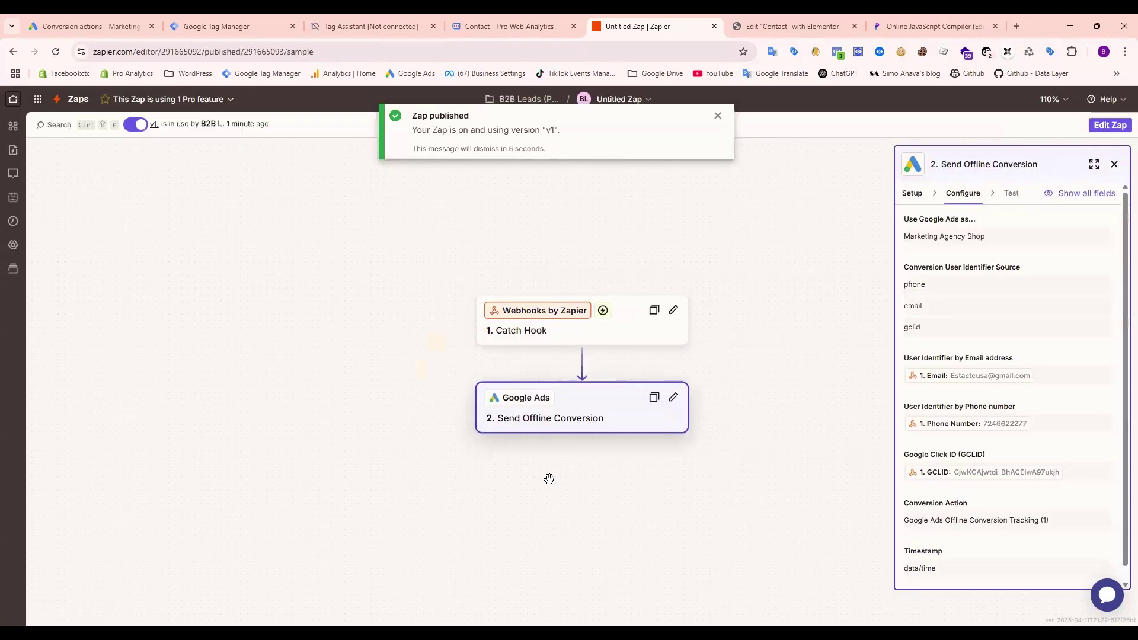
pyautogui.click(717, 115)
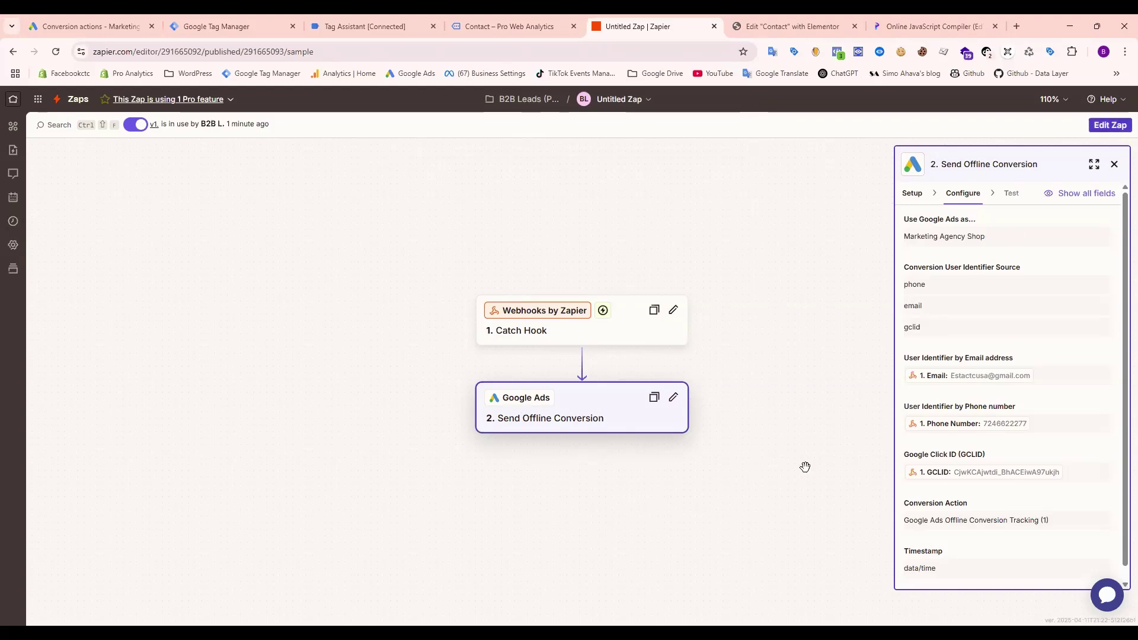
pyautogui.click(1110, 125)
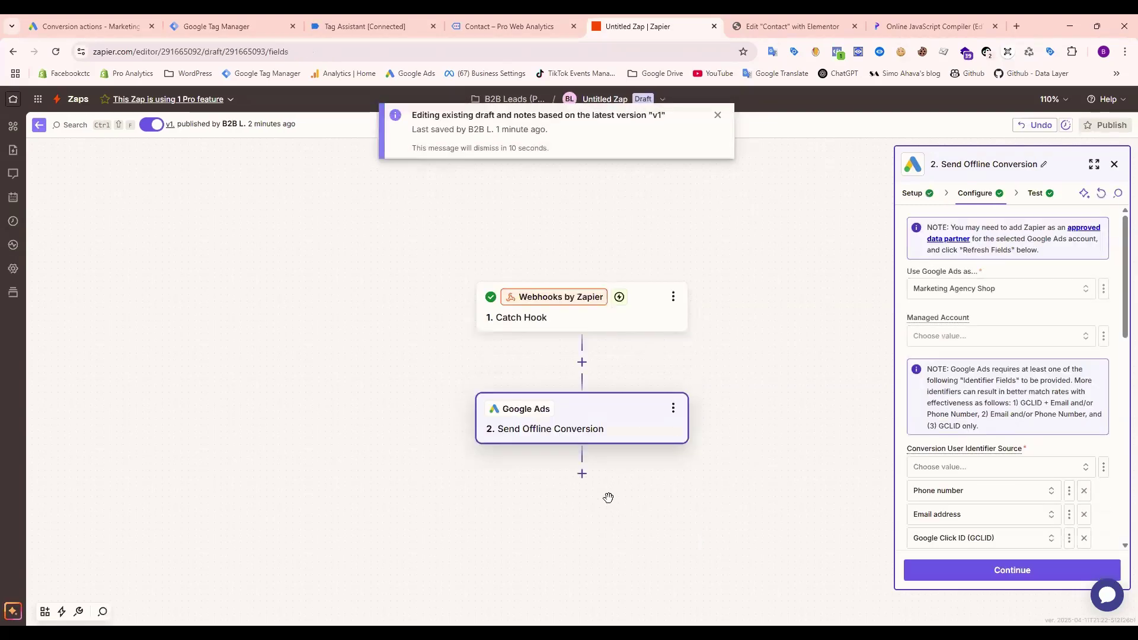
pyautogui.click(582, 474)
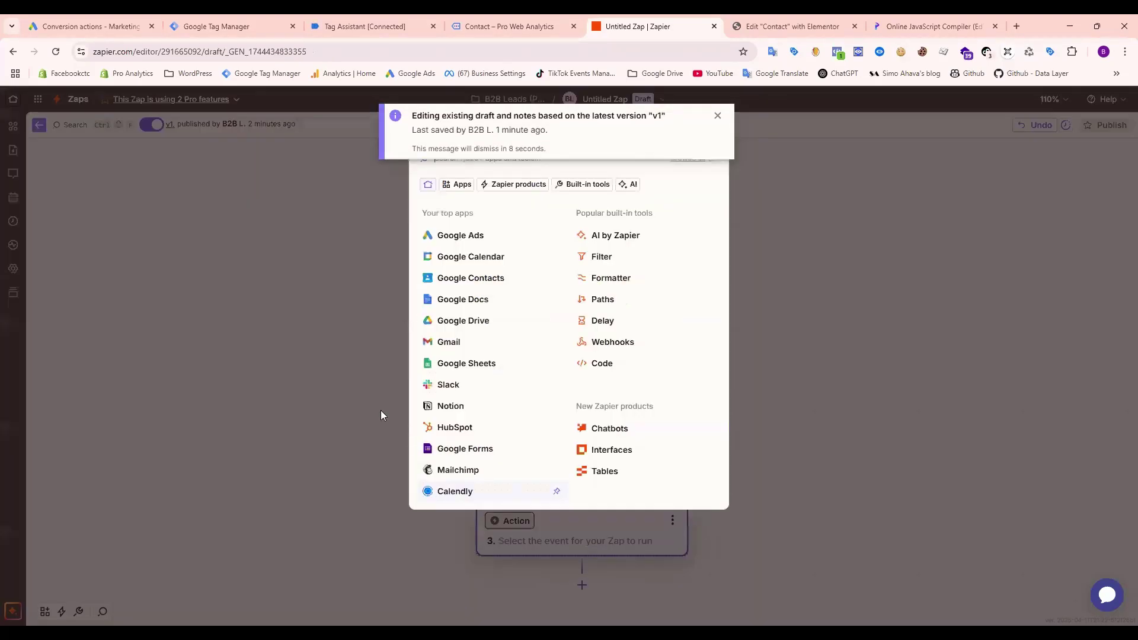
pyautogui.click(457, 373)
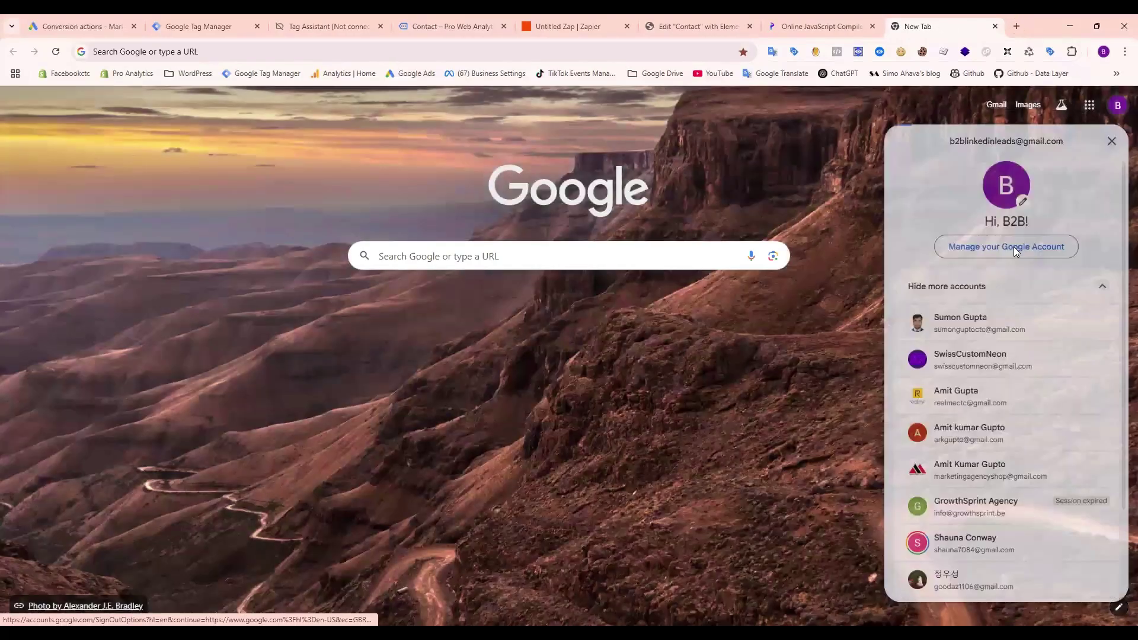
# Step: Under another Google account, trash the old Offline Conversion Tracking sheet and create a blank spreadsheet
pyautogui.click(967, 404)
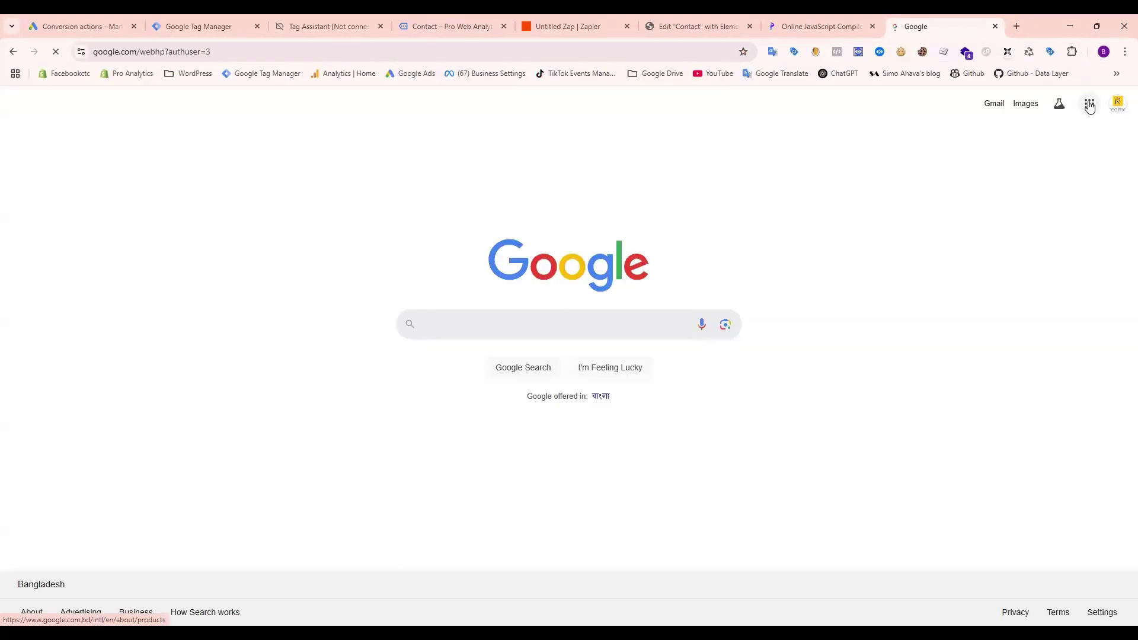
pyautogui.click(1090, 108)
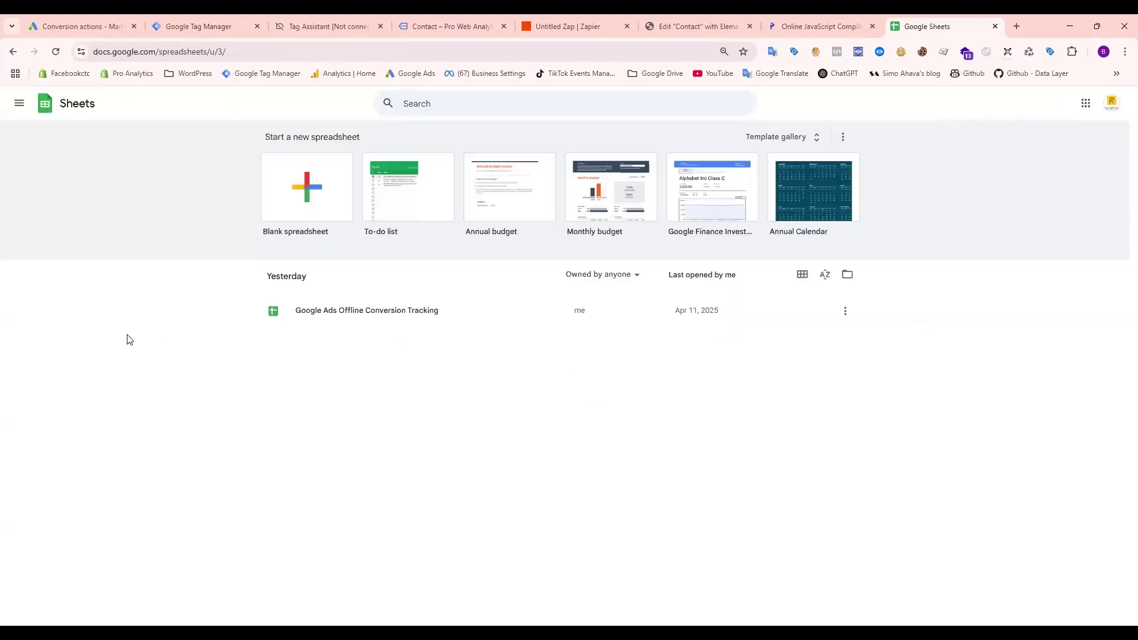
pyautogui.click(845, 311)
pyautogui.click(853, 358)
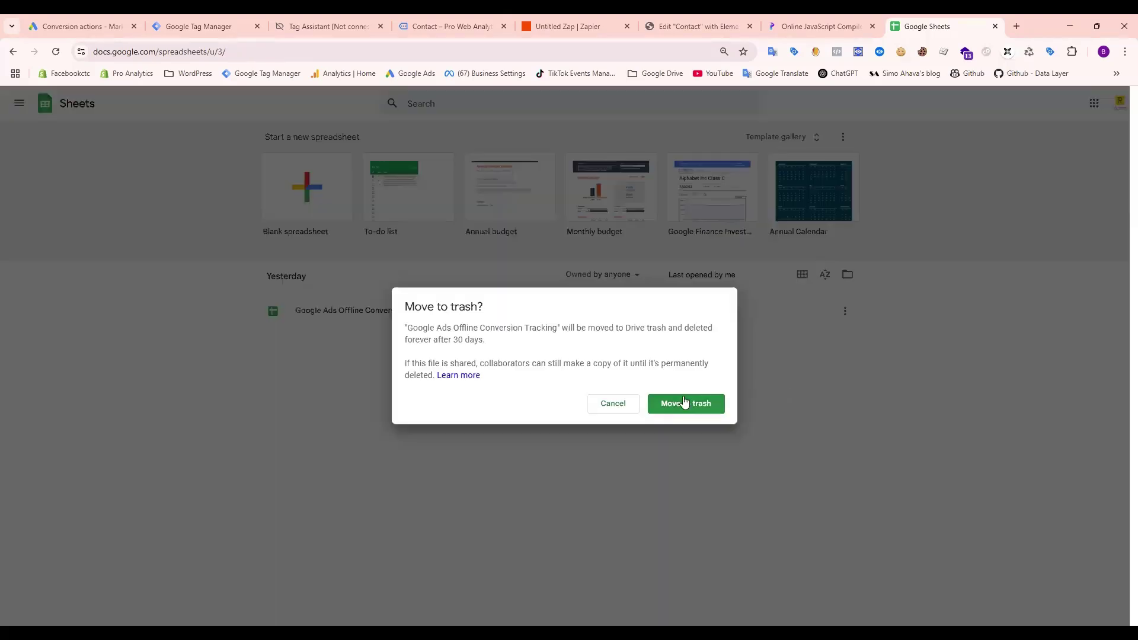
pyautogui.click(686, 402)
pyautogui.click(315, 184)
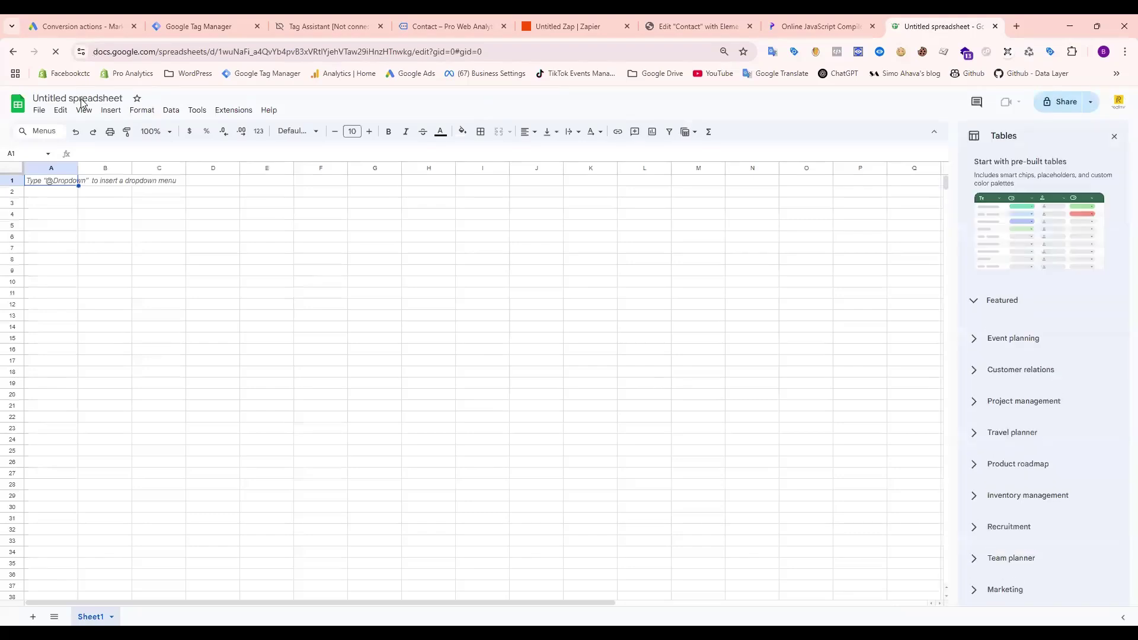
# Step: Rename the untitled spreadsheet to 'Google Sheet'
pyautogui.click(82, 96)
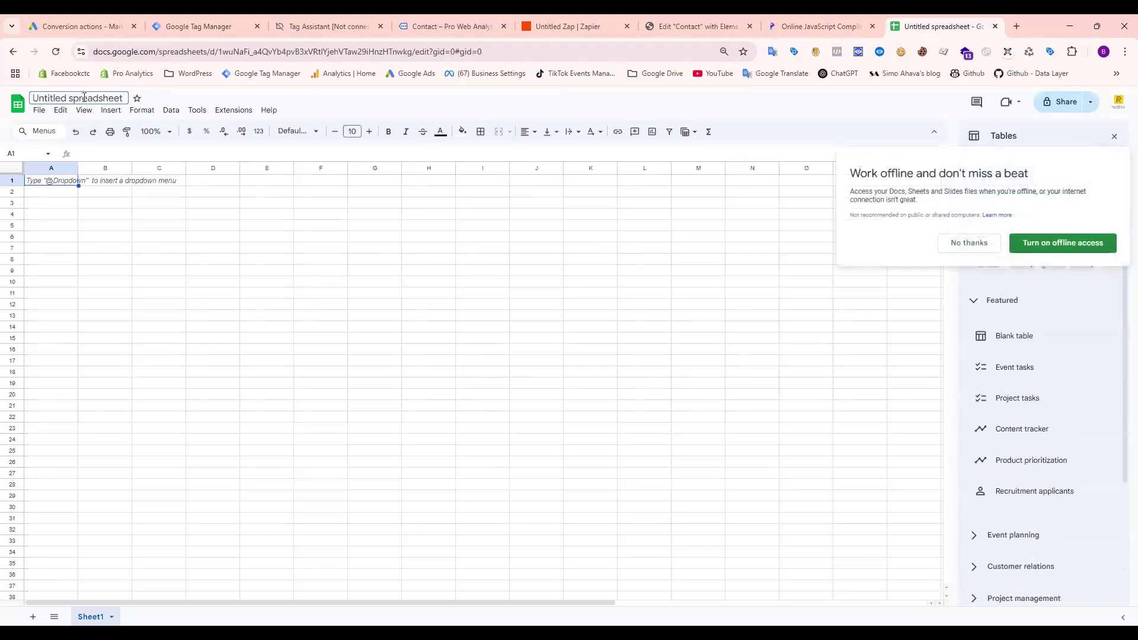
pyautogui.doubleClick(84, 96)
pyautogui.hotkey('ctrl', 'a')
pyautogui.write('G')
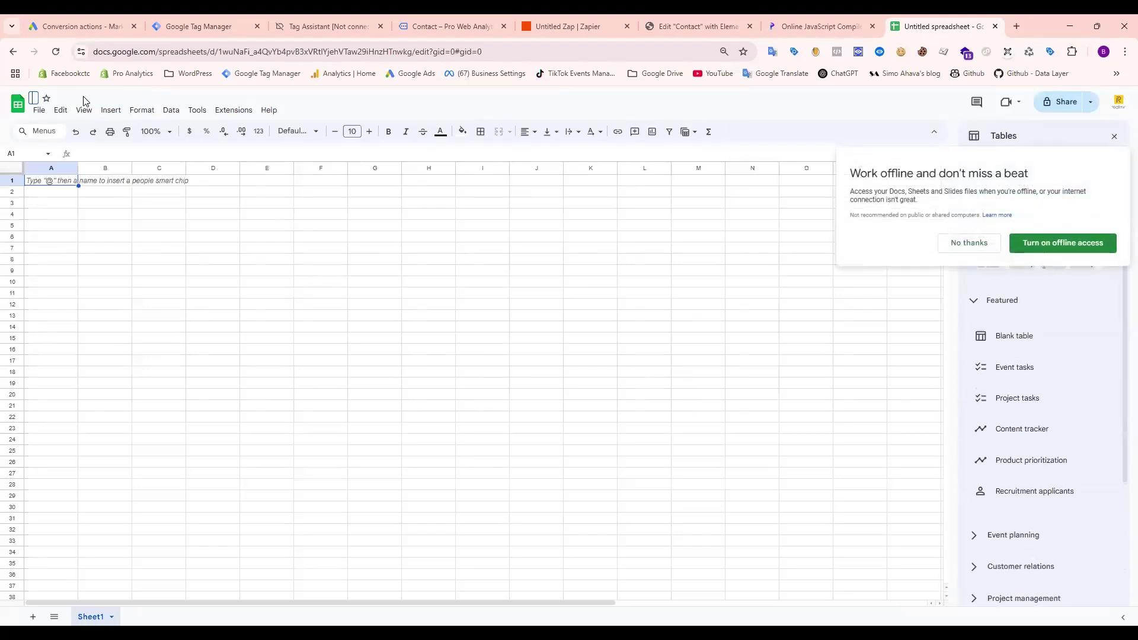
pyautogui.write('oogle Sheet')
pyautogui.click(333, 293)
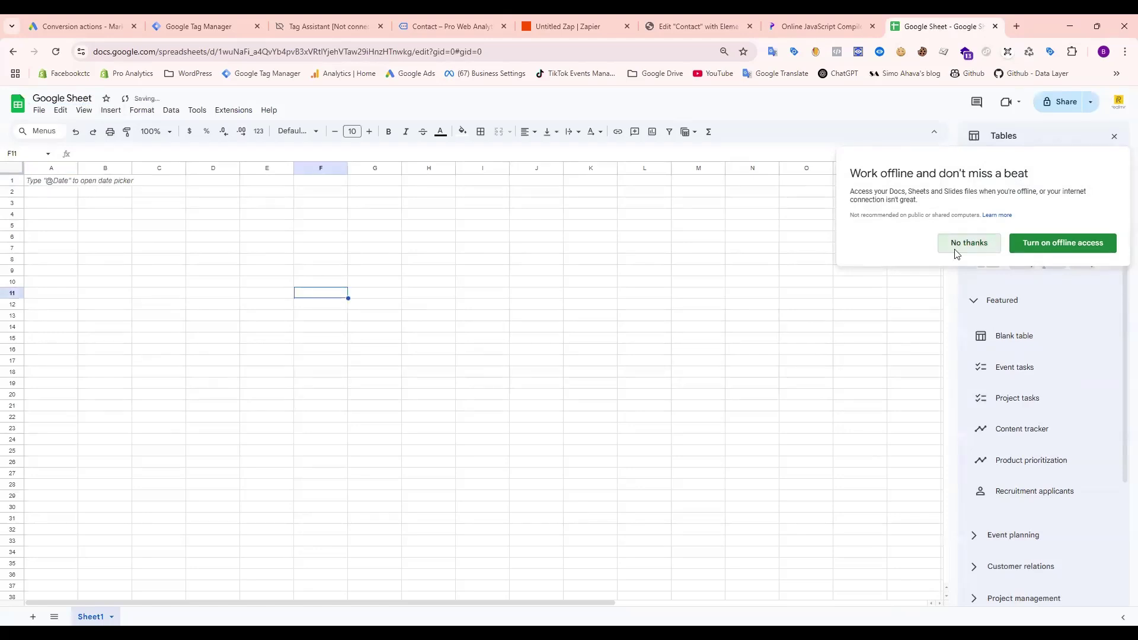
# Step: Enter headers First Name, Last Name, Email and Phone in A1:D1 and widen the columns
pyautogui.doubleClick(56, 181)
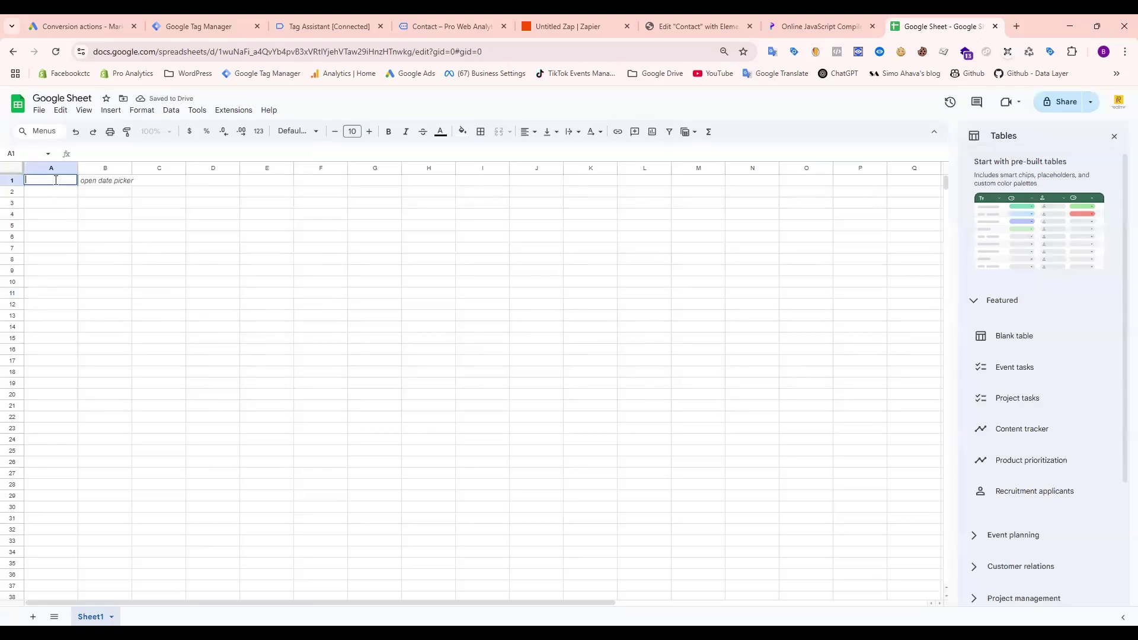
pyautogui.write('First Name')
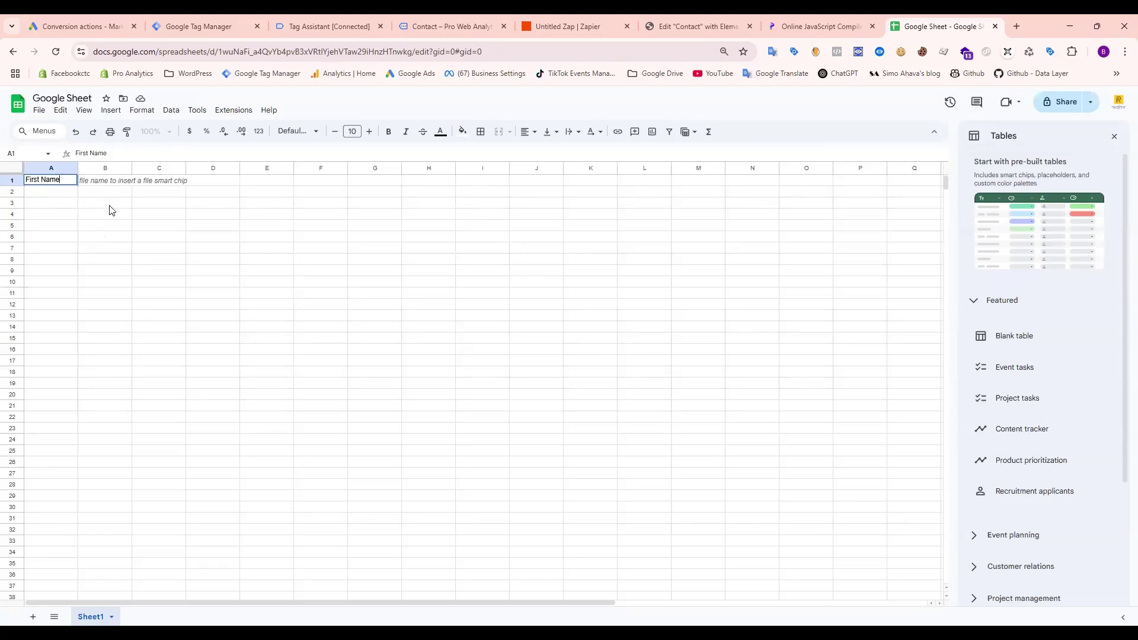
pyautogui.doubleClick(113, 180)
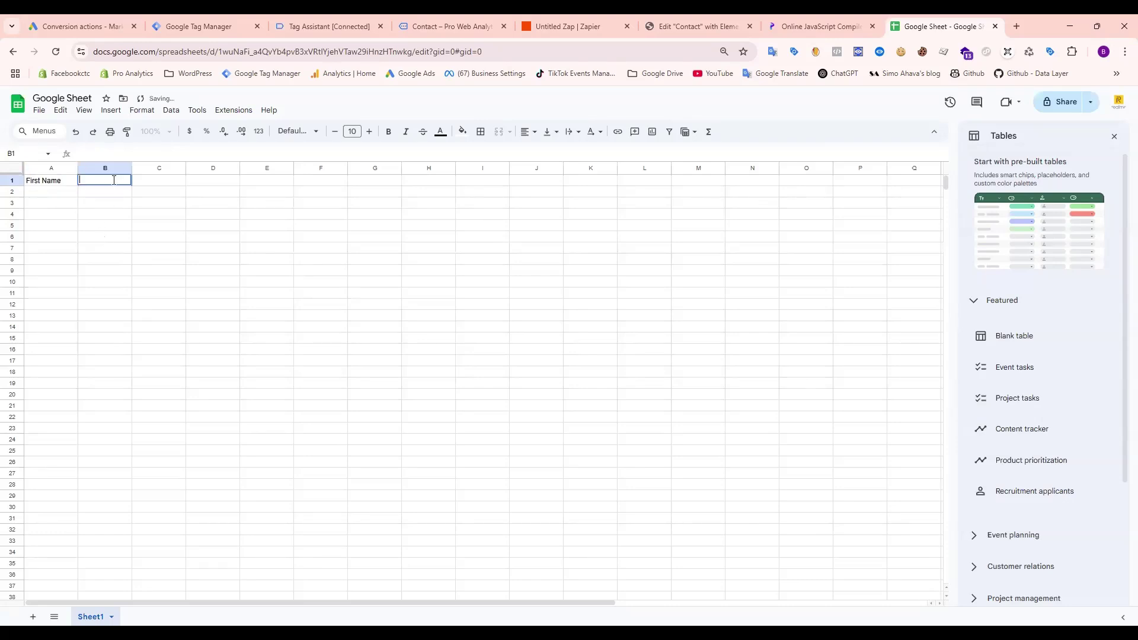
pyautogui.write('Last Name')
pyautogui.click(174, 261)
pyautogui.click(171, 179)
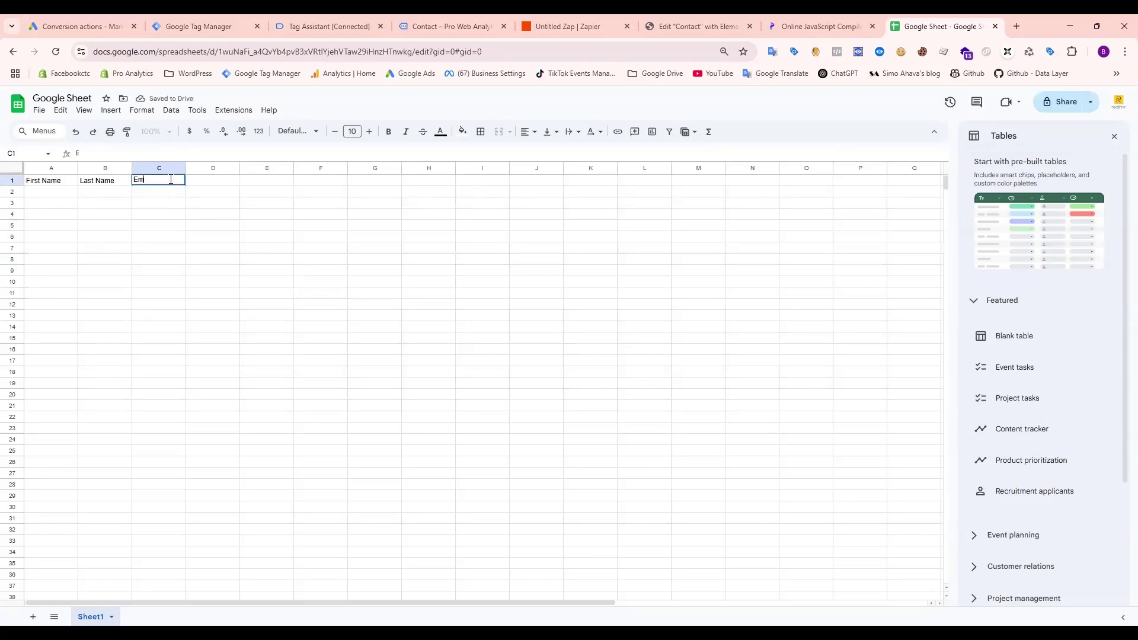
pyautogui.click(209, 256)
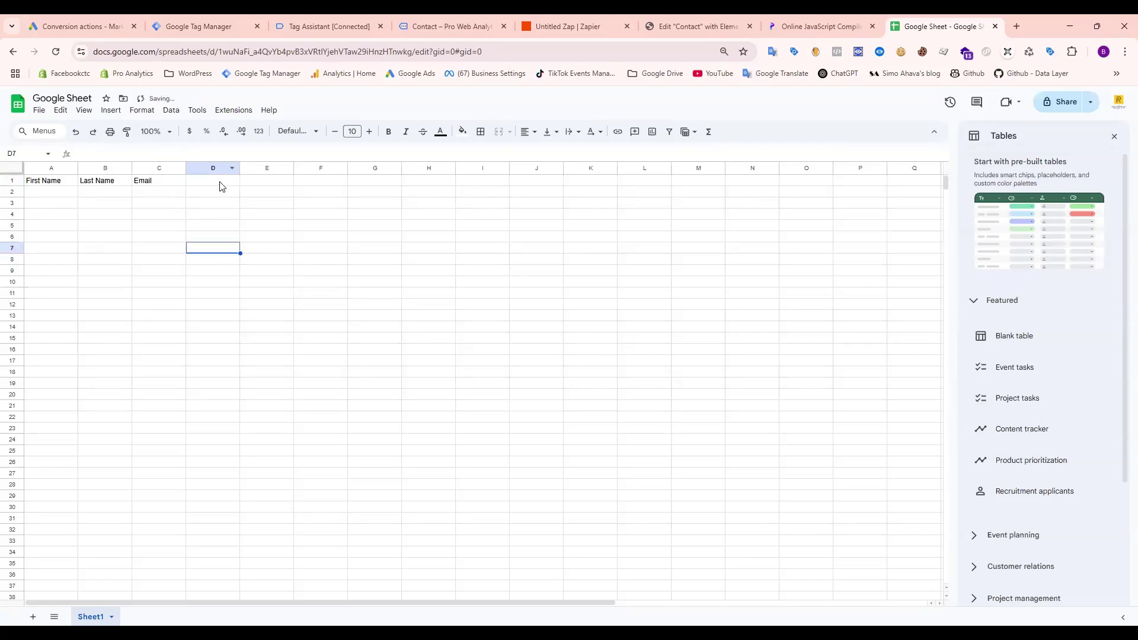
pyautogui.click(221, 183)
pyautogui.write('Phone')
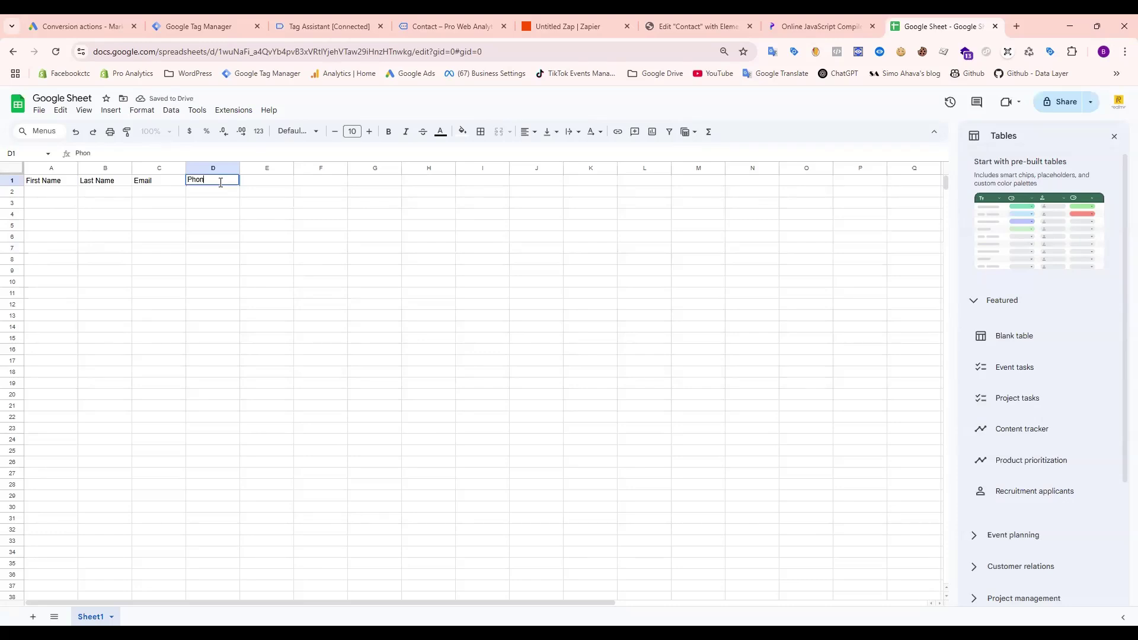
pyautogui.click(249, 272)
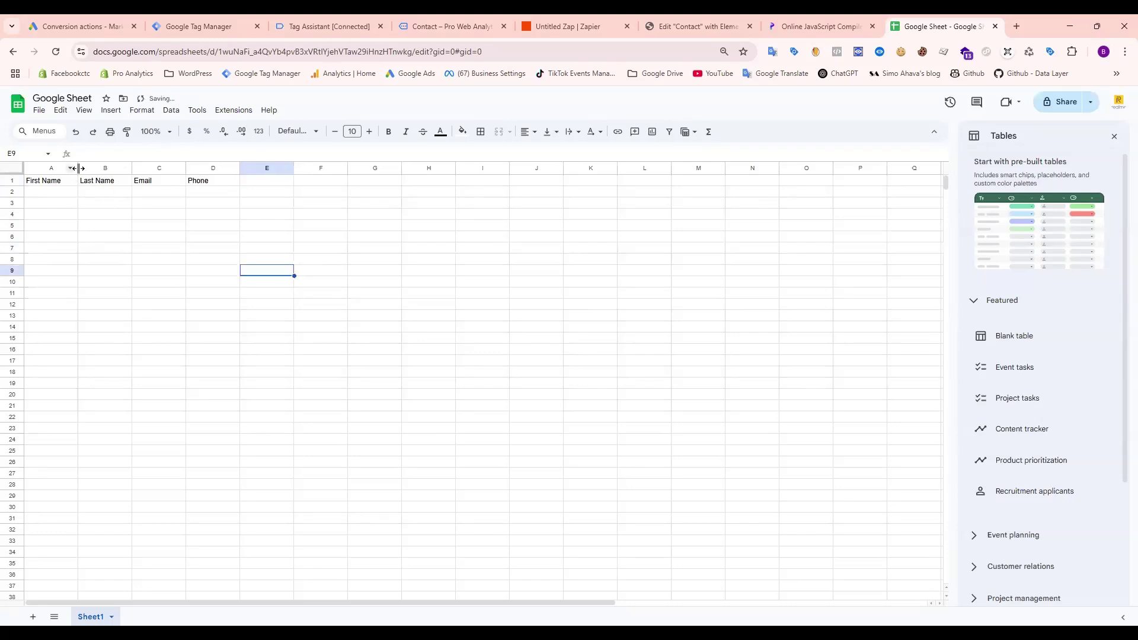
pyautogui.moveTo(78, 169); pyautogui.dragTo(398, 170)
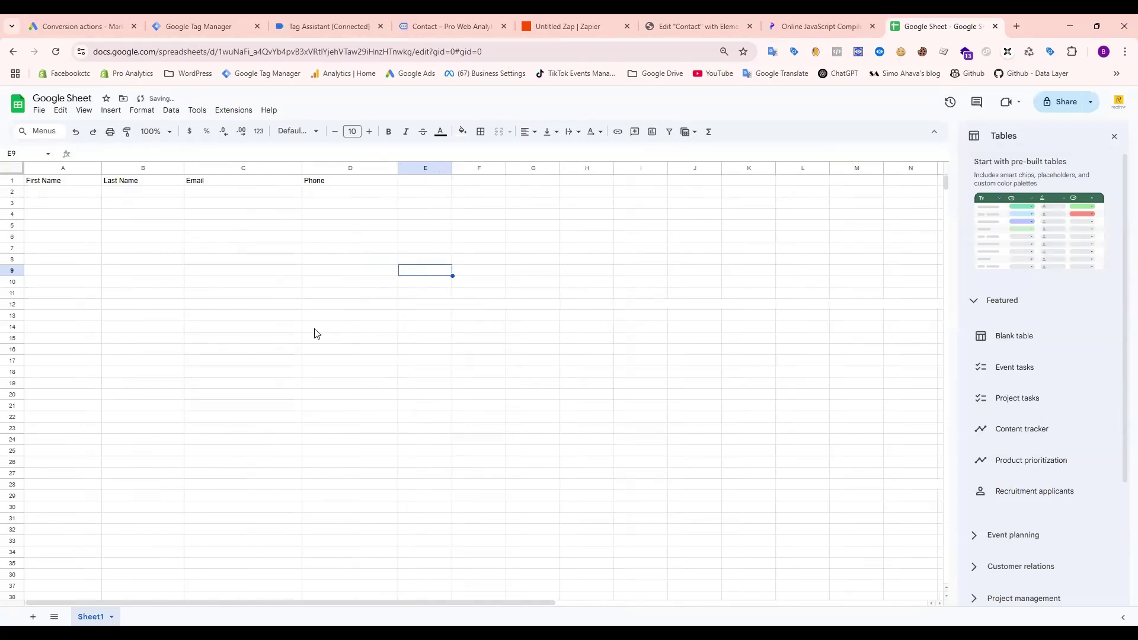
pyautogui.click(55, 193)
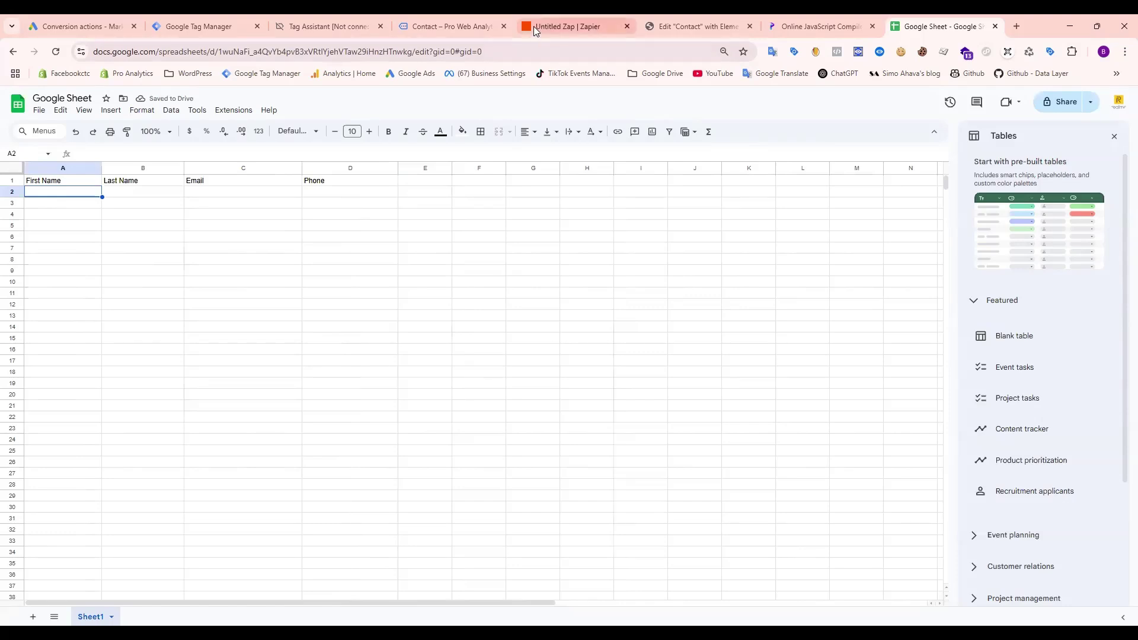
# Step: Set step 3's event to Create Spreadsheet Row and connect the first Google Sheets account
pyautogui.click(569, 26)
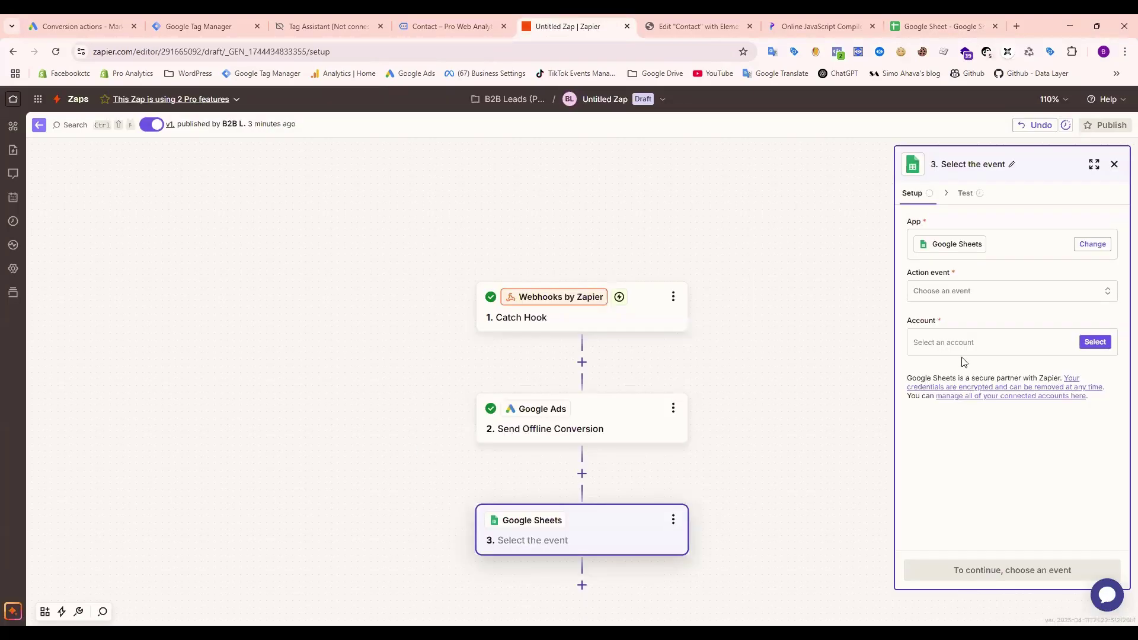
pyautogui.click(959, 298)
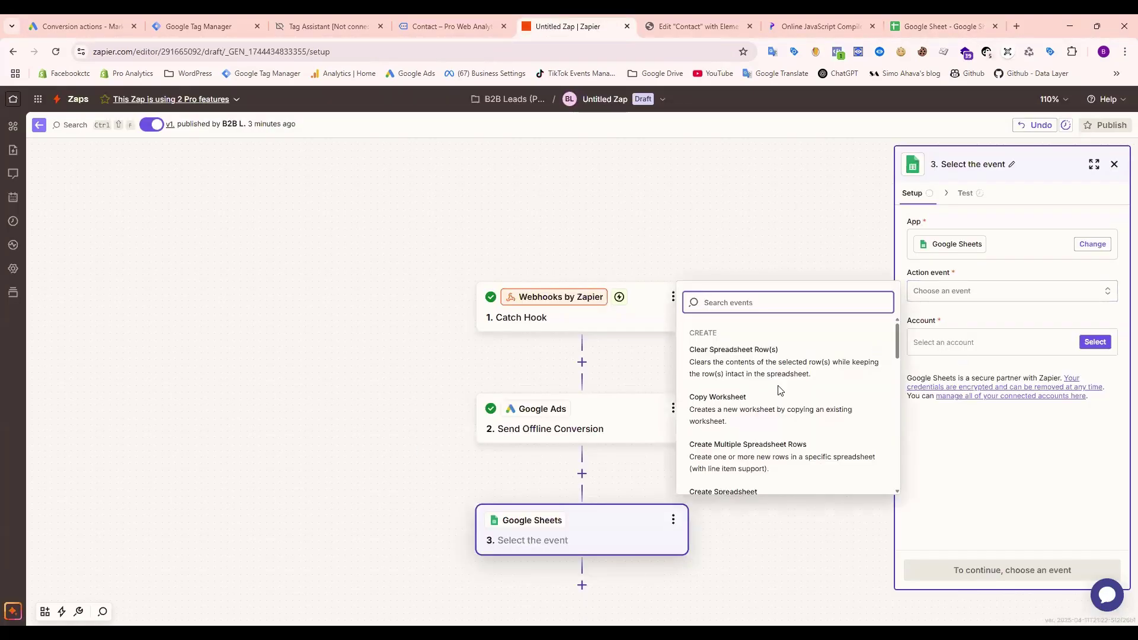
pyautogui.scroll(-2, 778, 395)
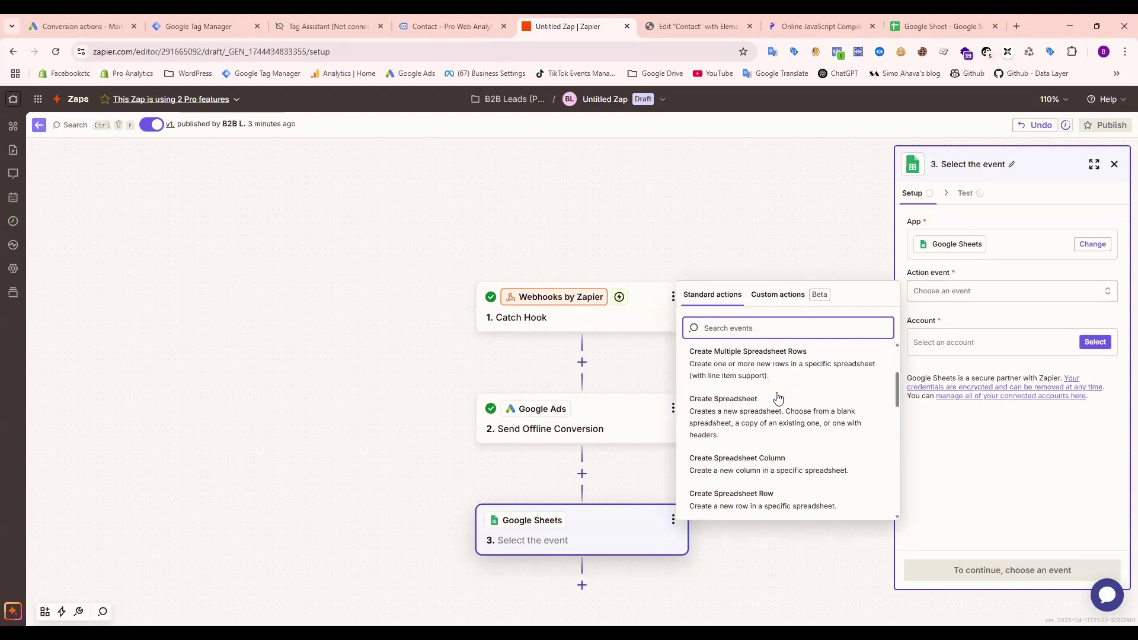
pyautogui.scroll(-1, 778, 398)
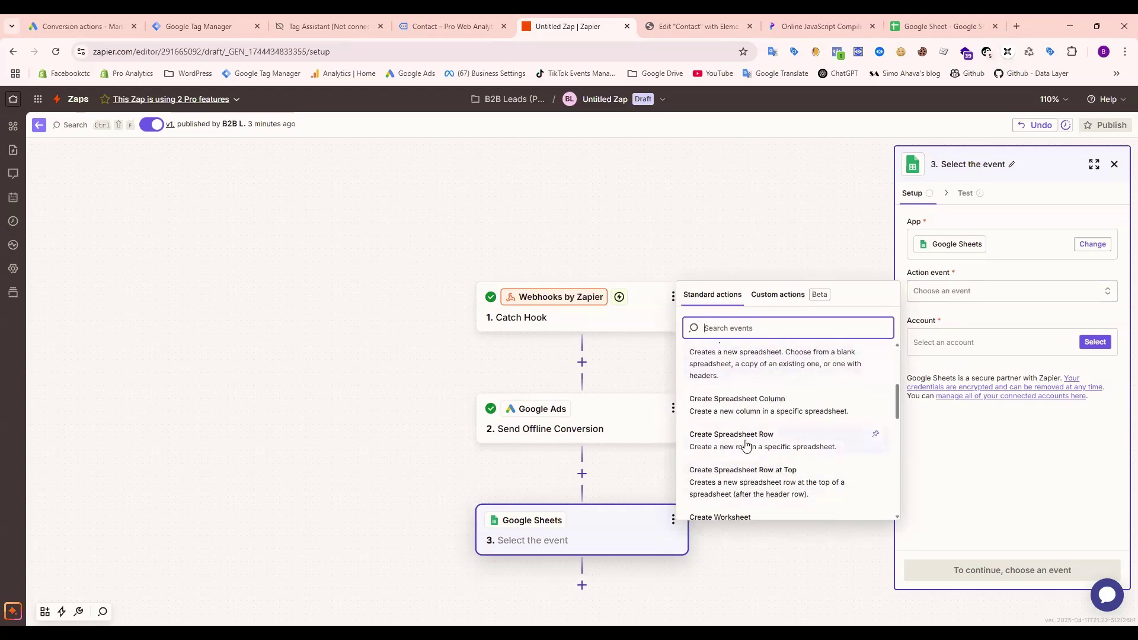
pyautogui.scroll(-1, 745, 446)
pyautogui.scroll(-5, 746, 446)
pyautogui.scroll(4, 746, 445)
pyautogui.scroll(2, 746, 445)
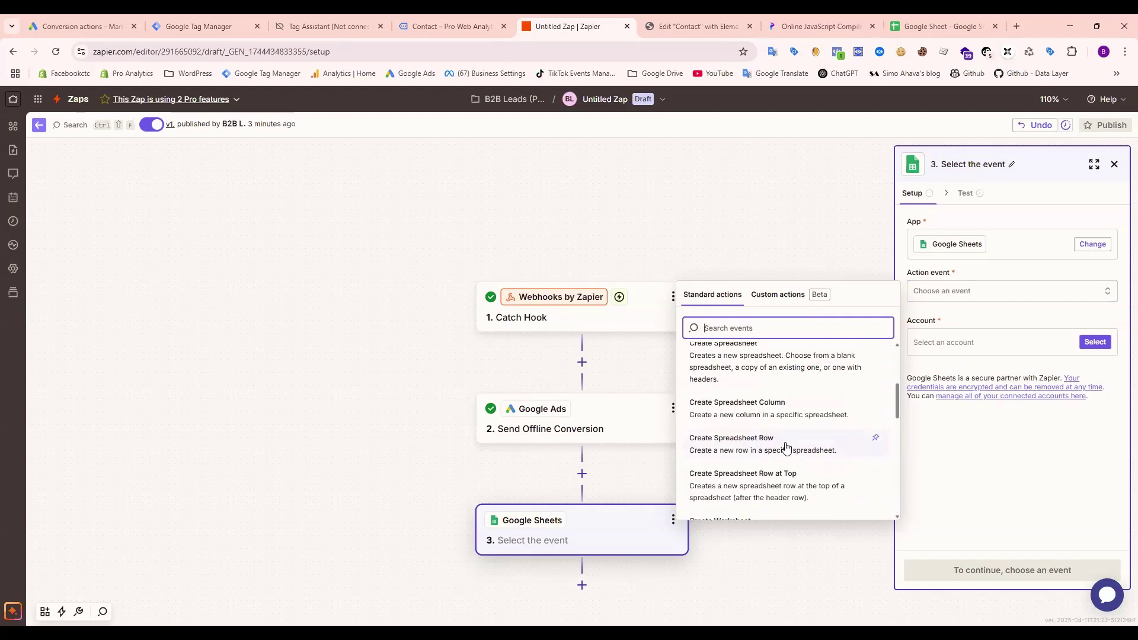
pyautogui.scroll(3, 786, 448)
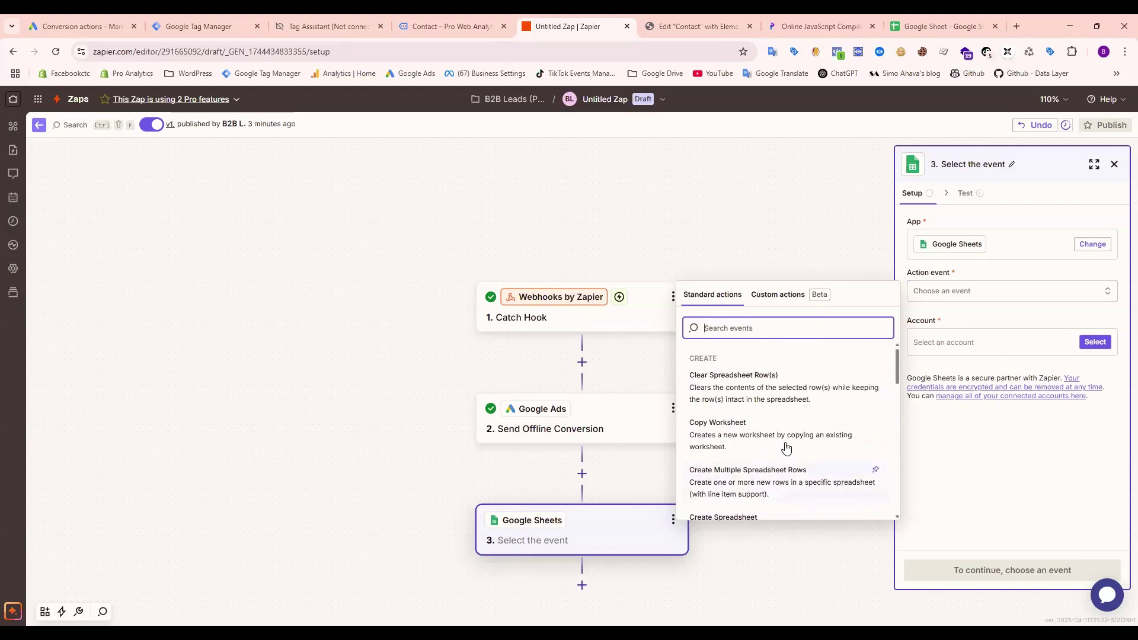
pyautogui.scroll(-1, 778, 465)
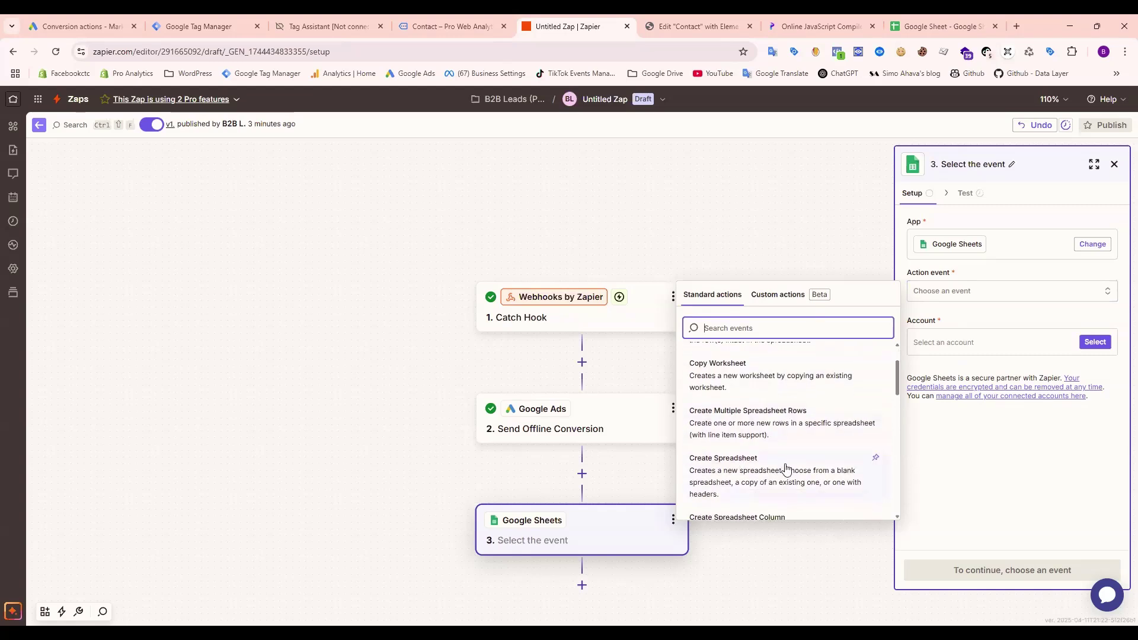
pyautogui.scroll(-2, 786, 470)
pyautogui.click(745, 443)
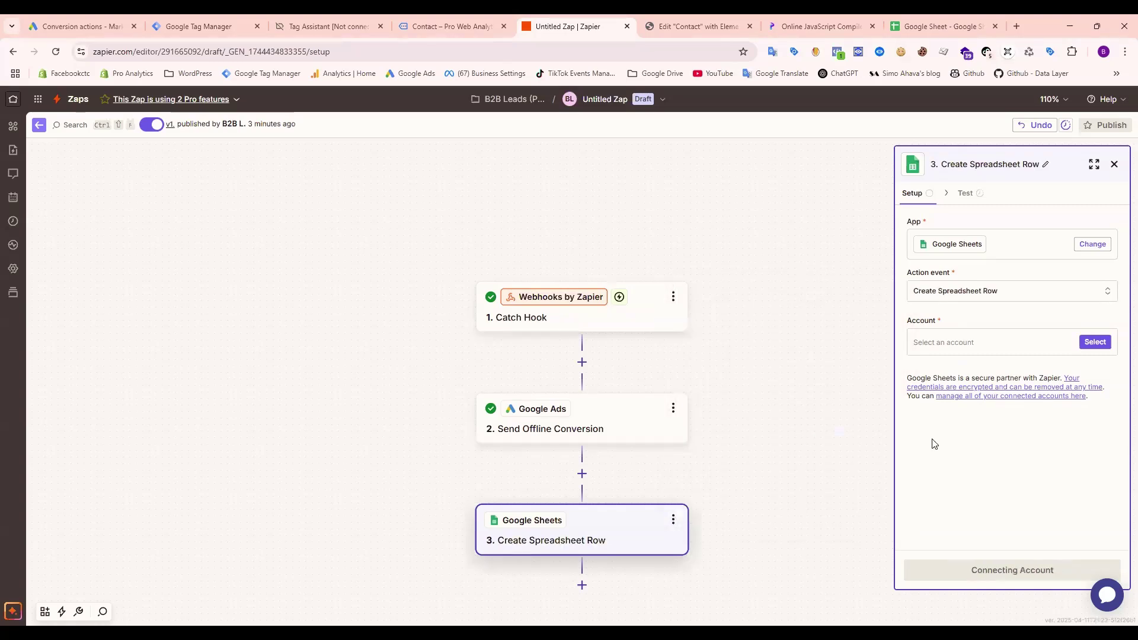
pyautogui.click(965, 353)
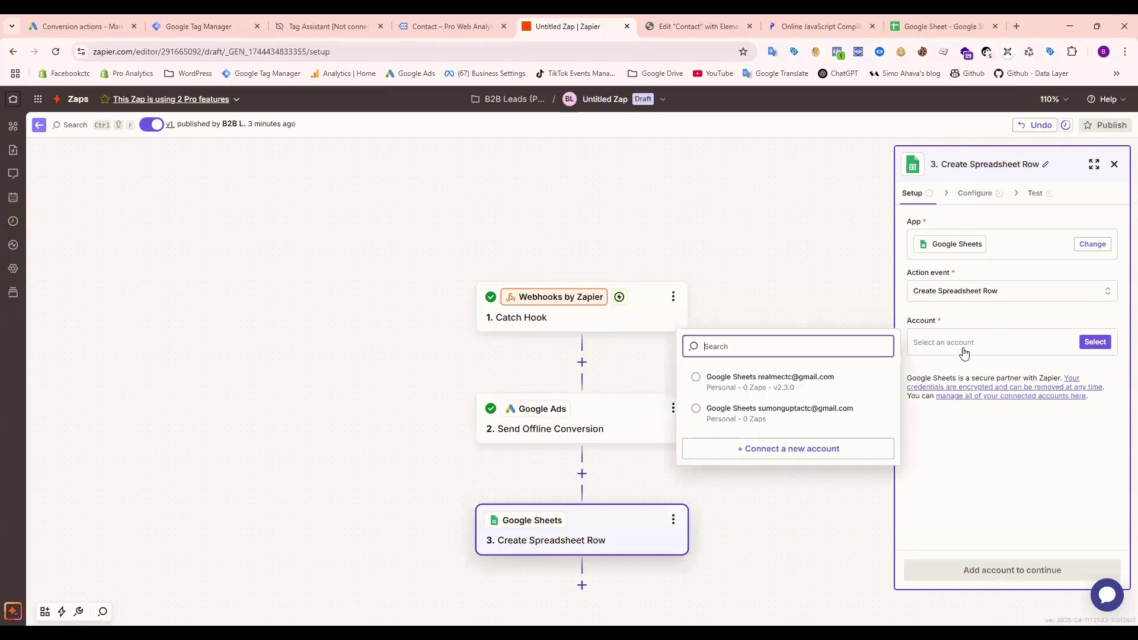
pyautogui.click(791, 389)
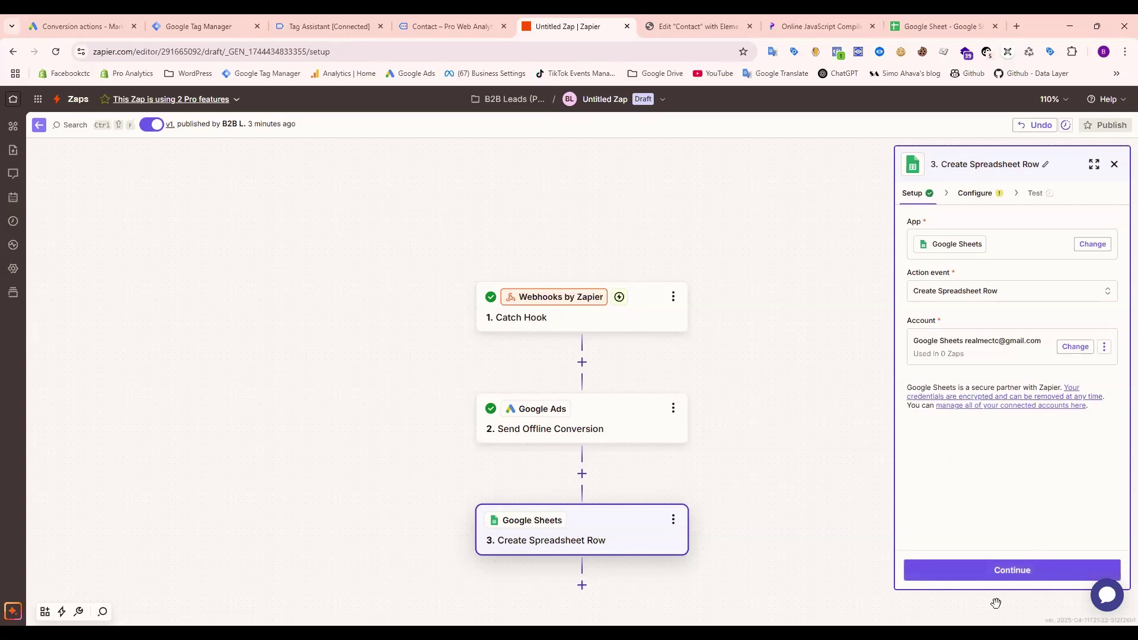
# Step: Point the row step at spreadsheet 'Google Sheet' and worksheet Sheet1, confirming names in the Sheets tab
pyautogui.click(1022, 579)
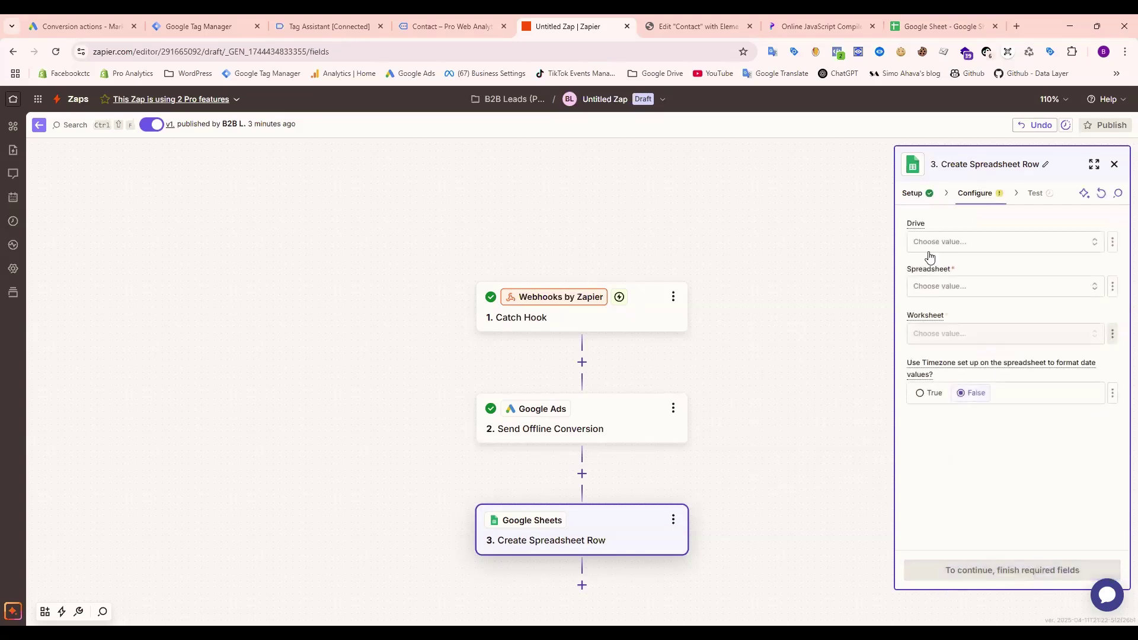
pyautogui.click(929, 255)
pyautogui.click(702, 271)
pyautogui.click(954, 289)
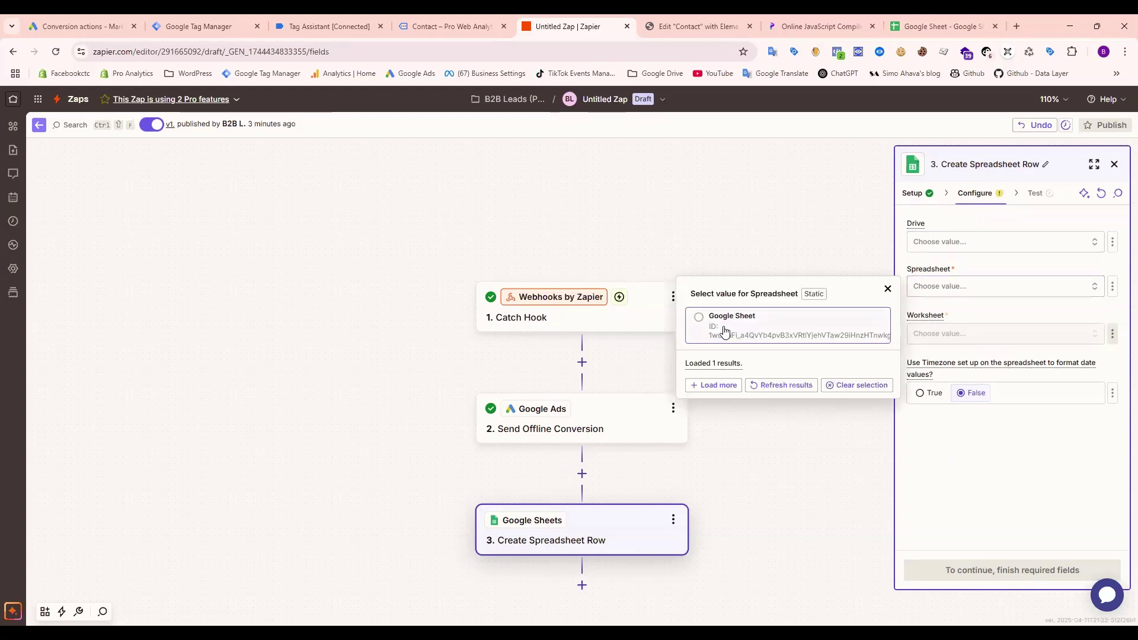
pyautogui.hotkey('ctrl', 'Tab')
pyautogui.hotkey('ctrl', 'Tab')
pyautogui.hotkey('ctrl', 'Tab')
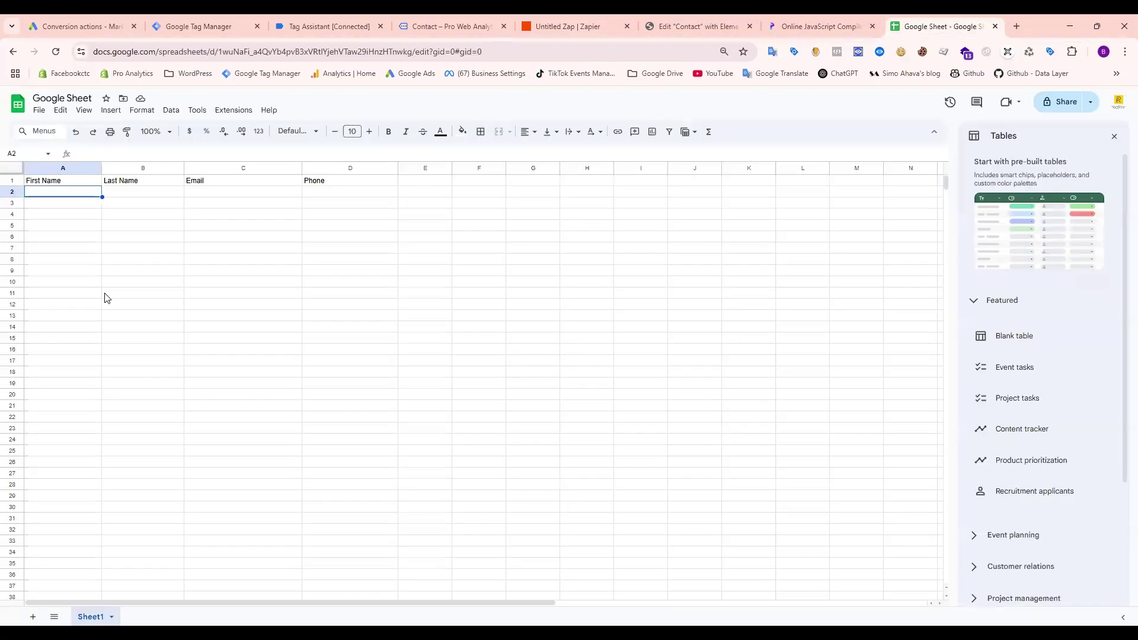
pyautogui.click(565, 18)
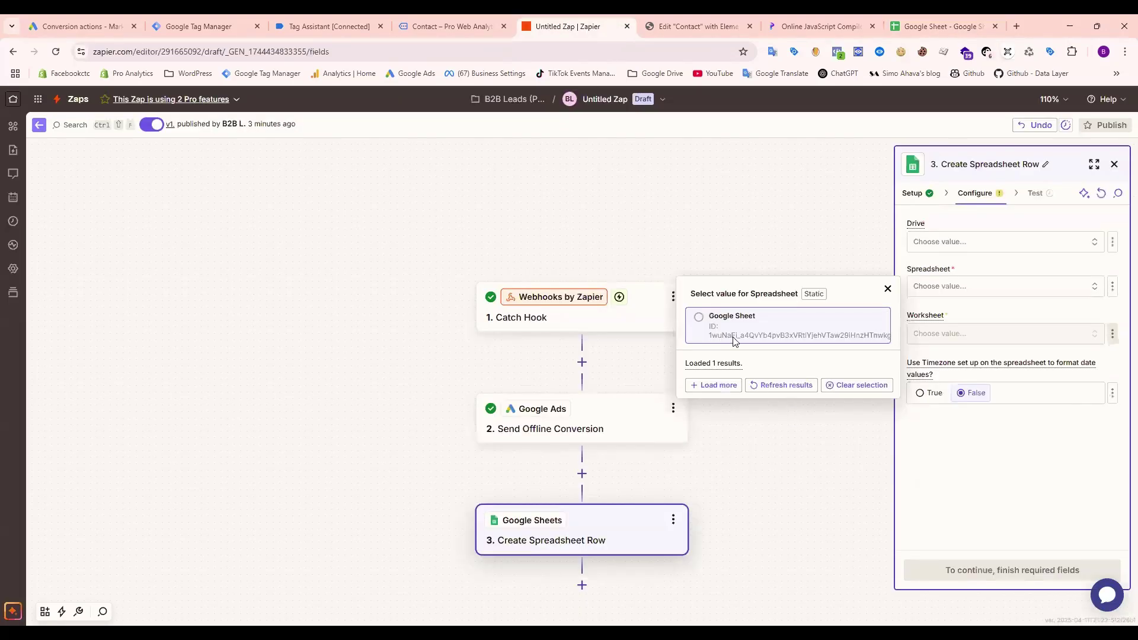
pyautogui.click(718, 319)
pyautogui.click(992, 334)
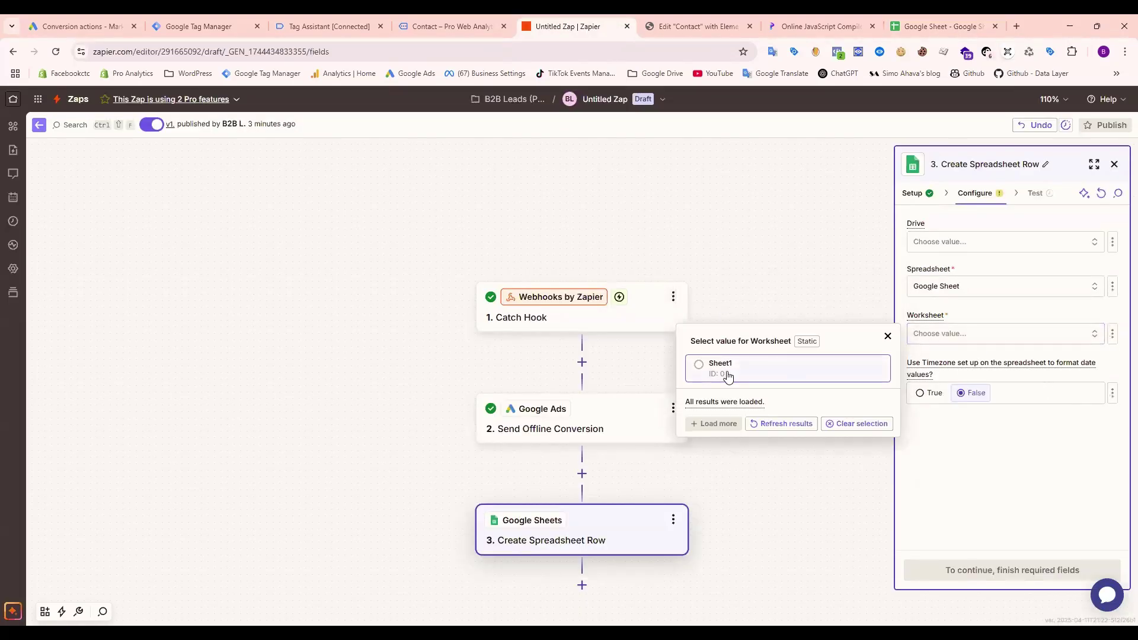
pyautogui.hotkey('ctrl', '9')
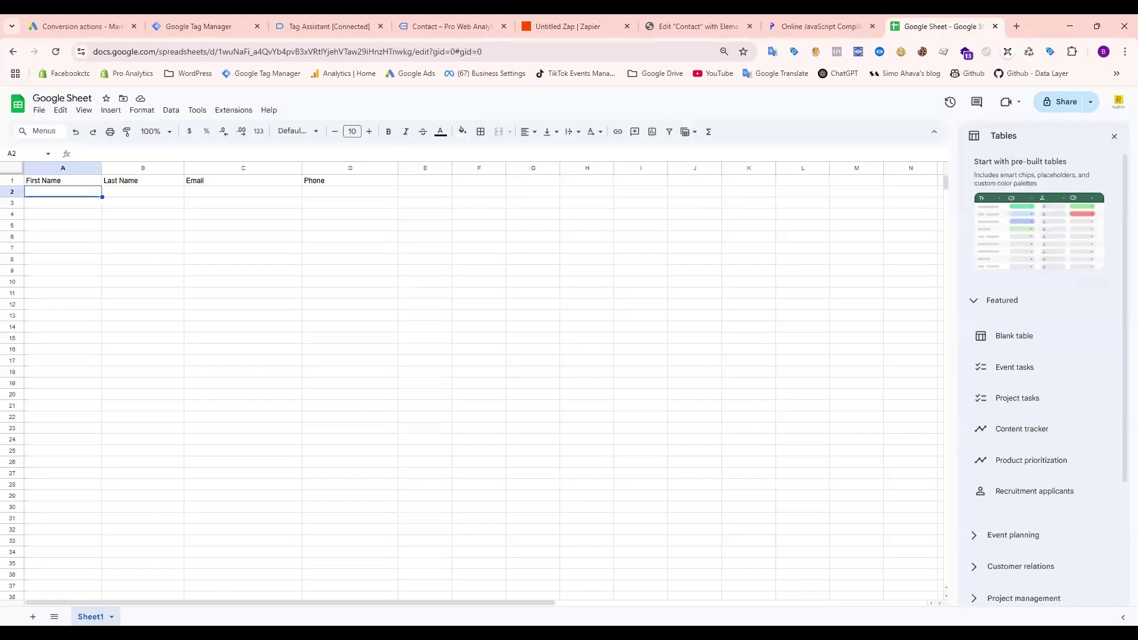
pyautogui.click(572, 26)
pyautogui.click(752, 373)
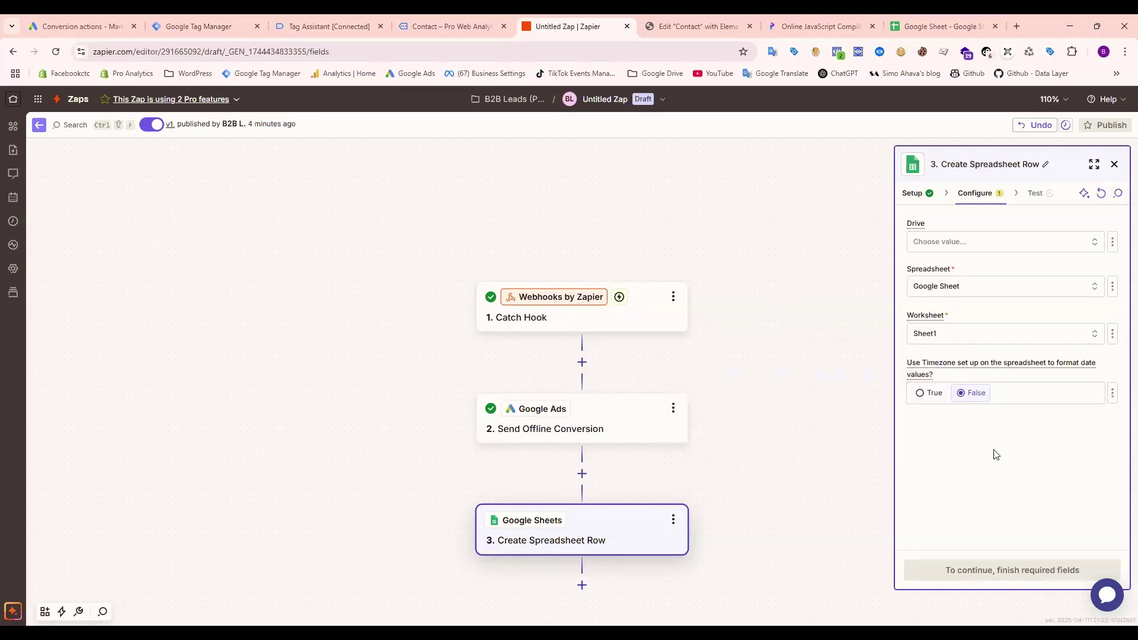
# Step: Map Catch Hook First Name, Last Name, Email and Phone Number into the row, then send a test row
pyautogui.scroll(-1, 996, 454)
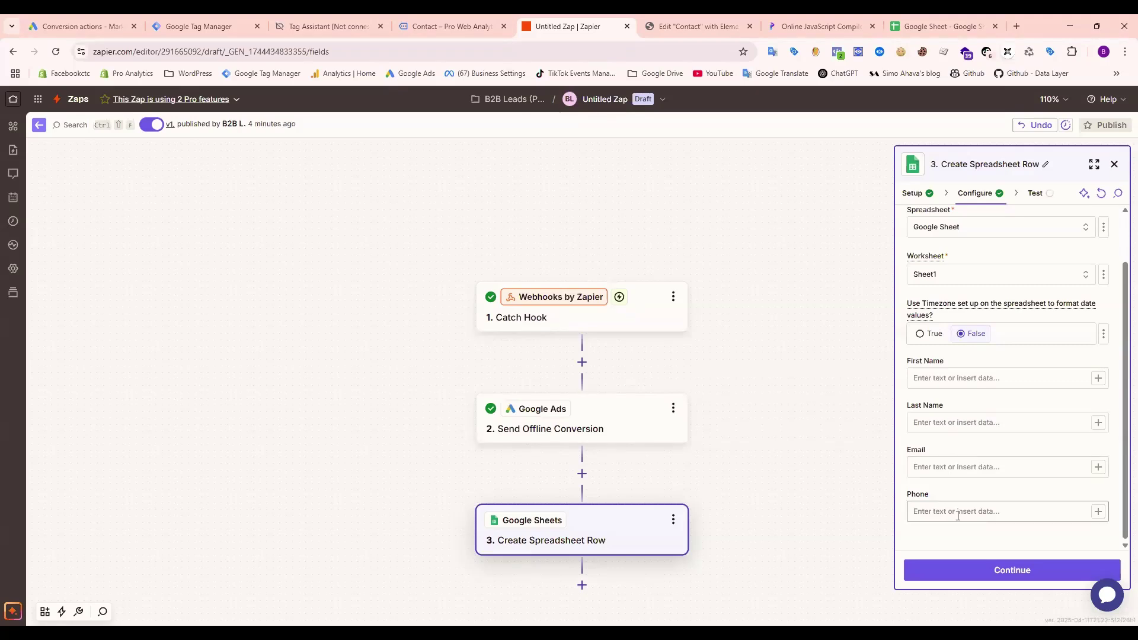
pyautogui.click(1099, 379)
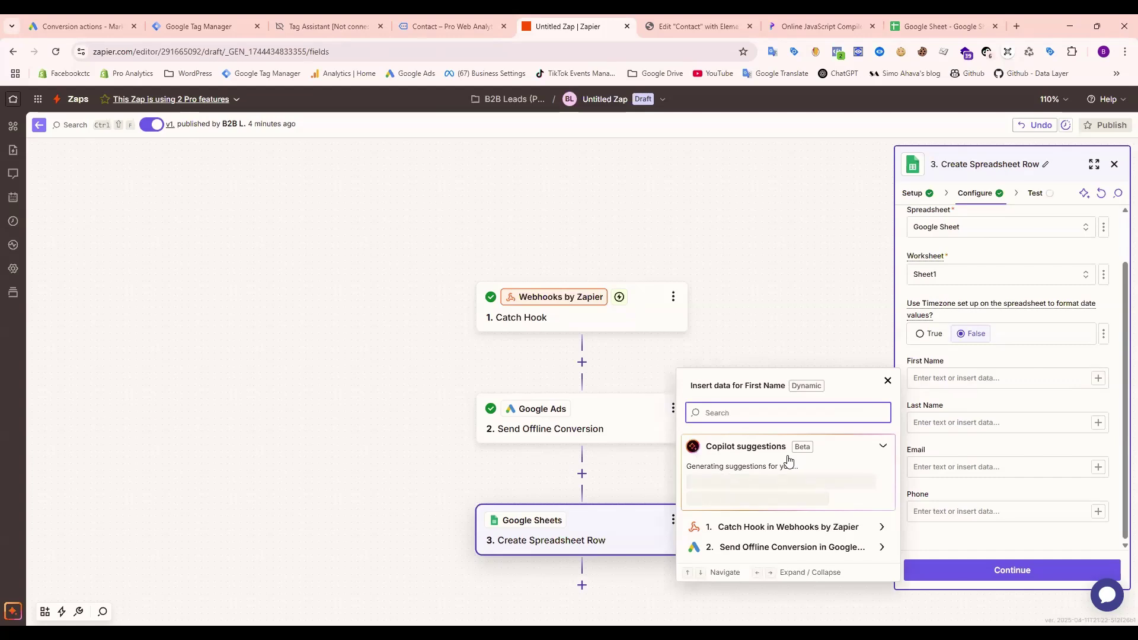
pyautogui.click(736, 433)
pyautogui.click(1099, 423)
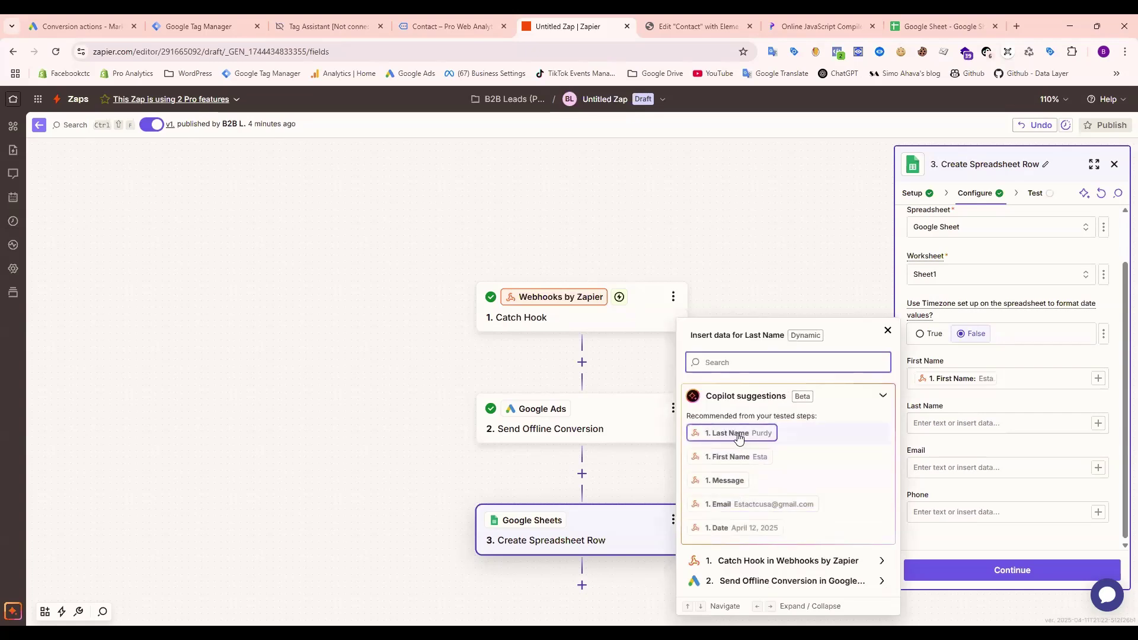
pyautogui.click(738, 433)
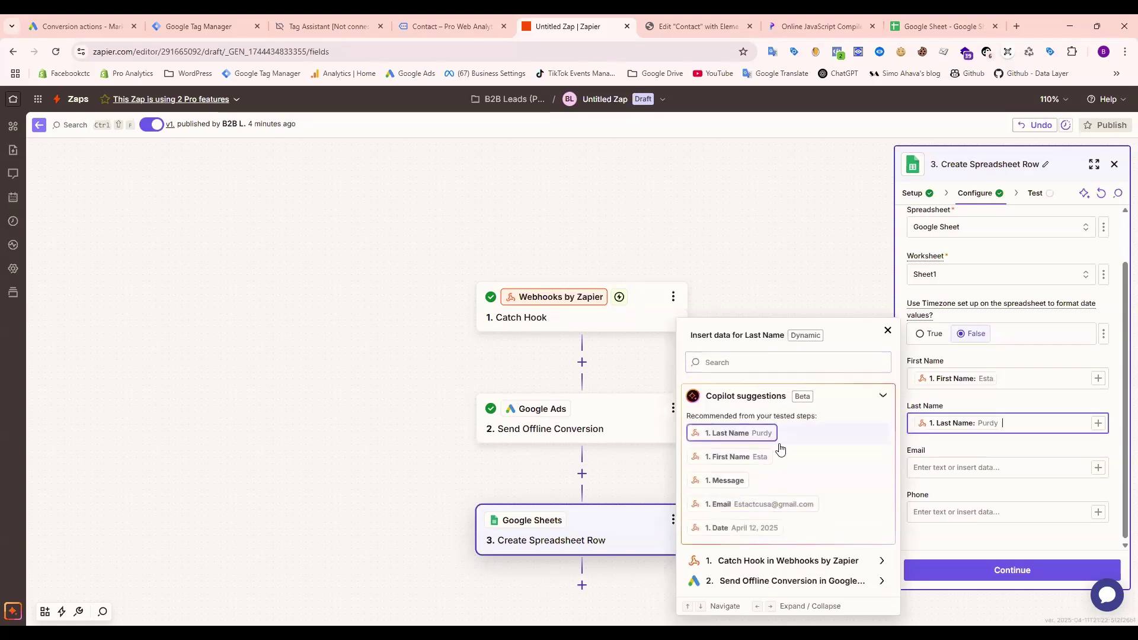
pyautogui.click(1099, 468)
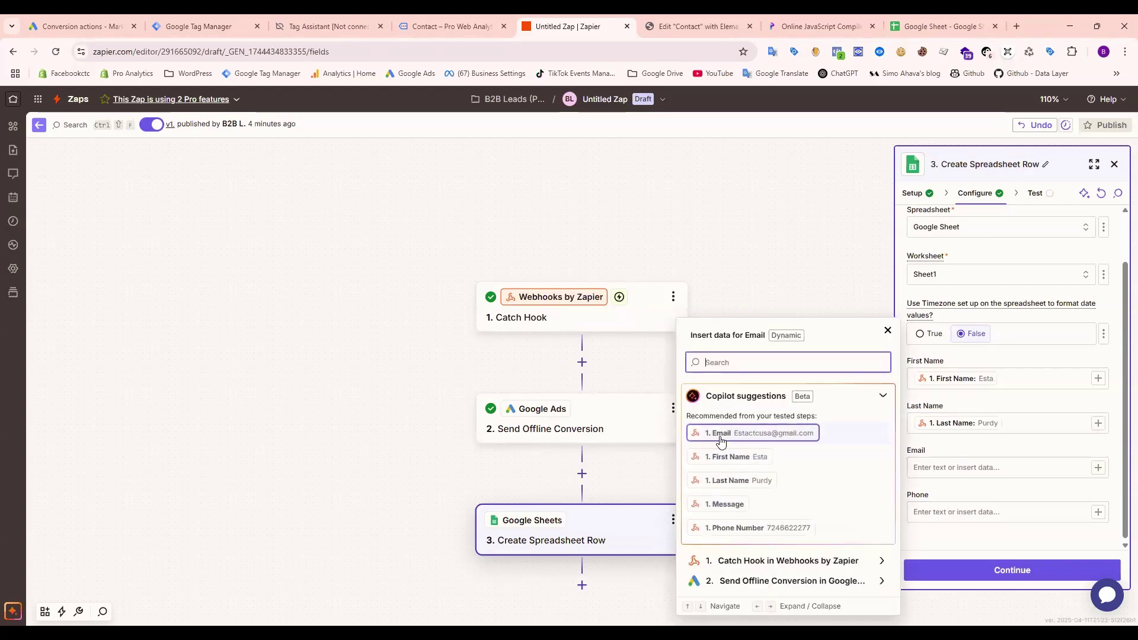
pyautogui.click(719, 433)
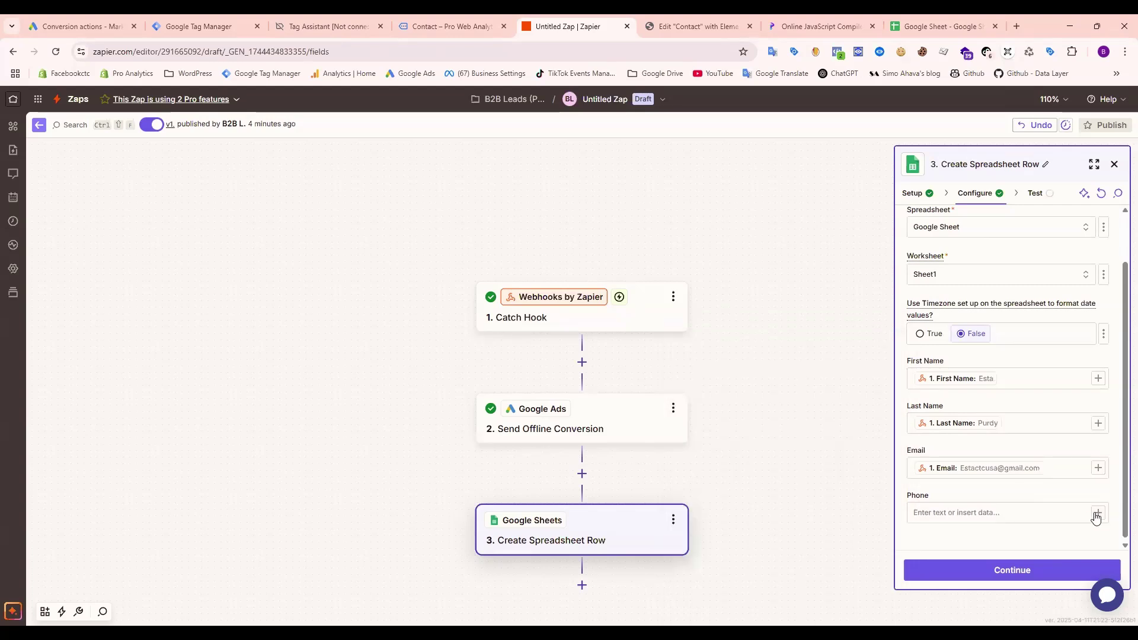
pyautogui.click(1098, 514)
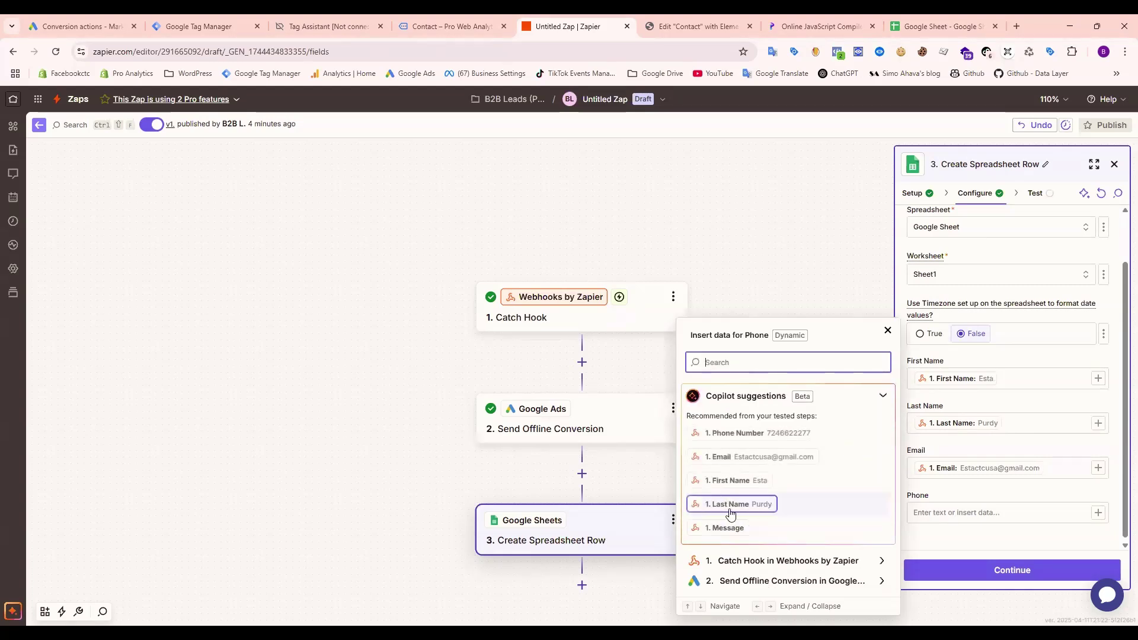
pyautogui.click(765, 434)
pyautogui.click(972, 569)
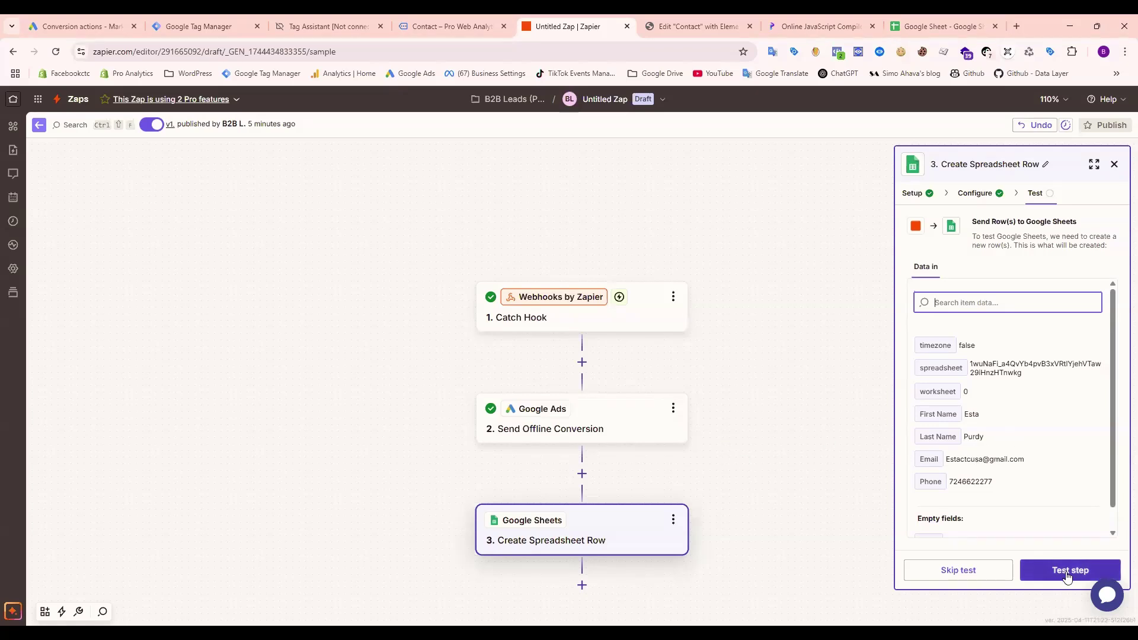
pyautogui.click(1068, 573)
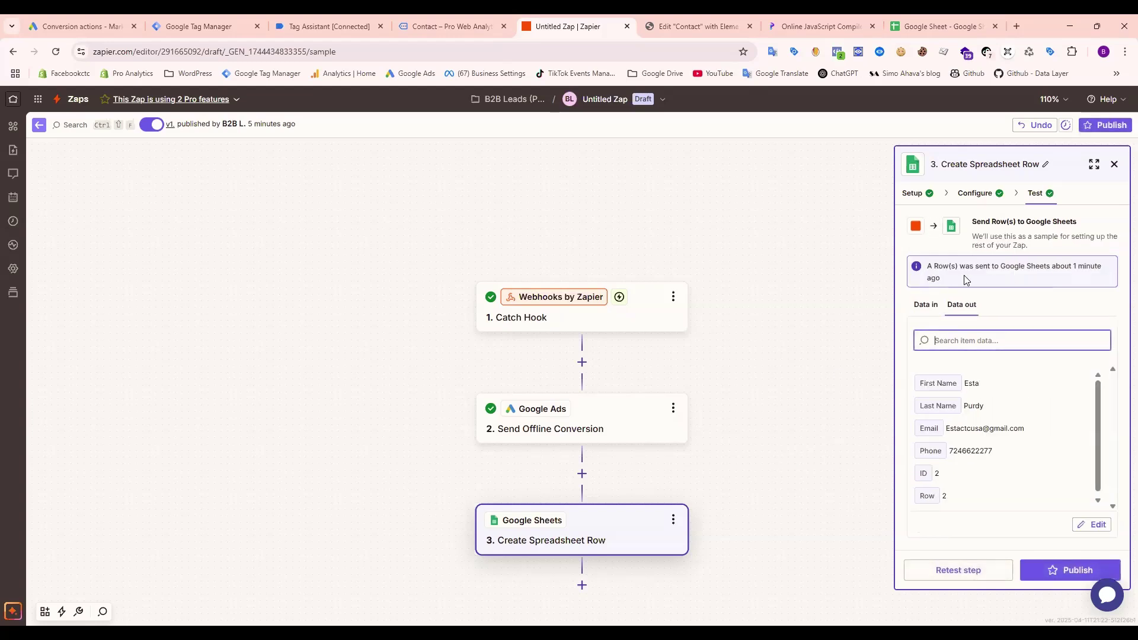
# Step: Verify that sheet row 2 shows the test lead's First Name, Last Name, Email and Phone
pyautogui.click(940, 26)
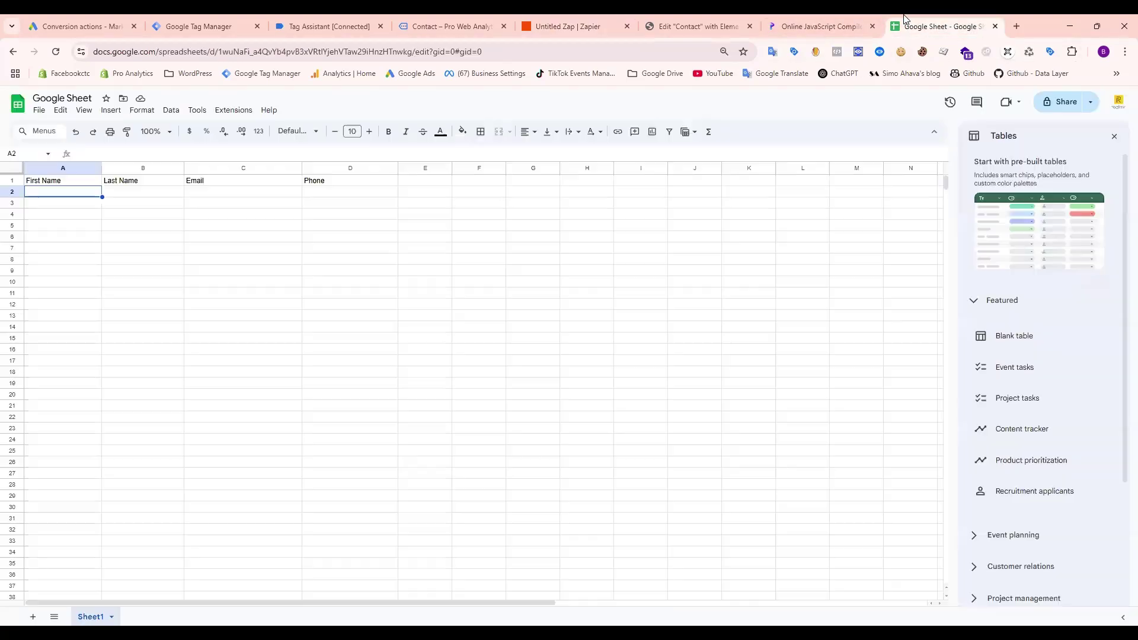
pyautogui.click(57, 225)
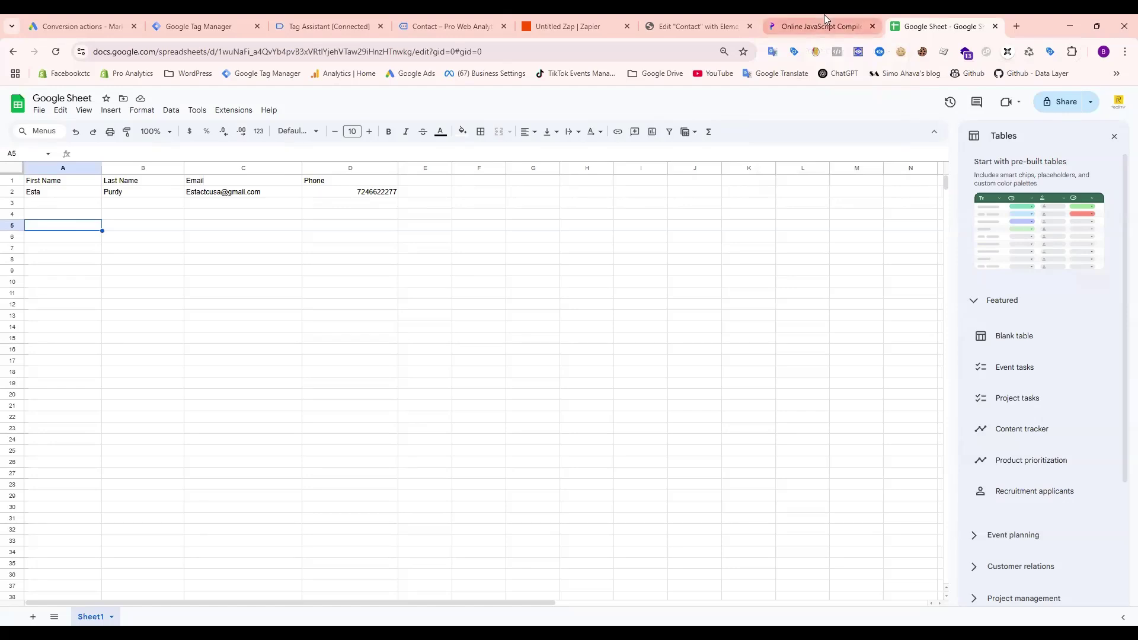
# Step: Publish the zap, close the Upgrade to Pro notice, and view the Google Ads Conversions summary
pyautogui.click(567, 36)
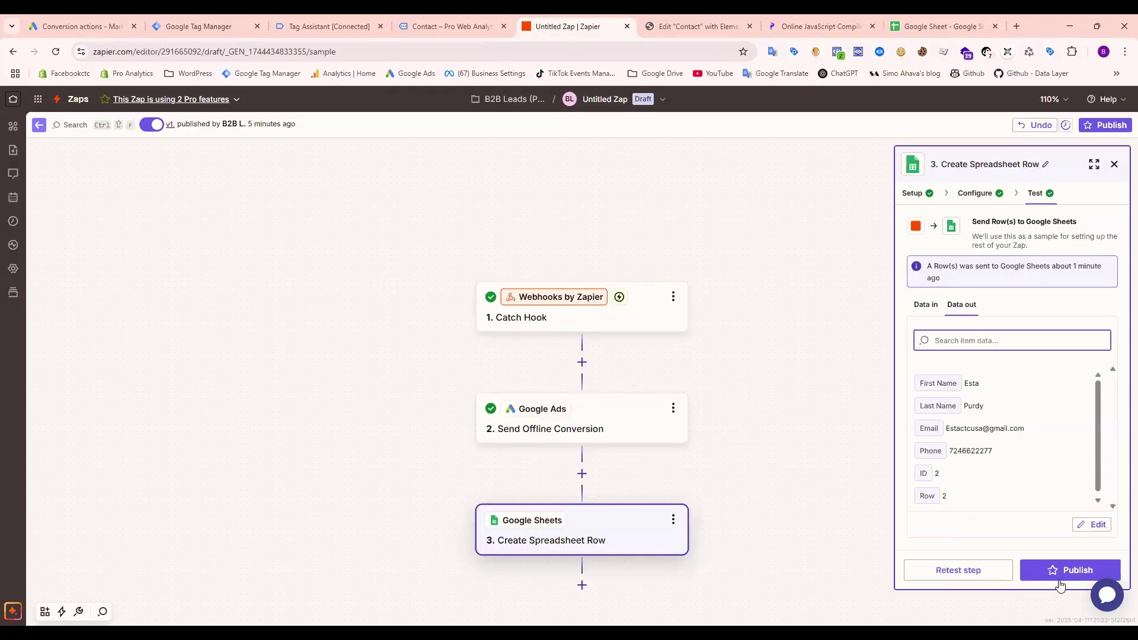
pyautogui.click(1075, 573)
pyautogui.click(691, 396)
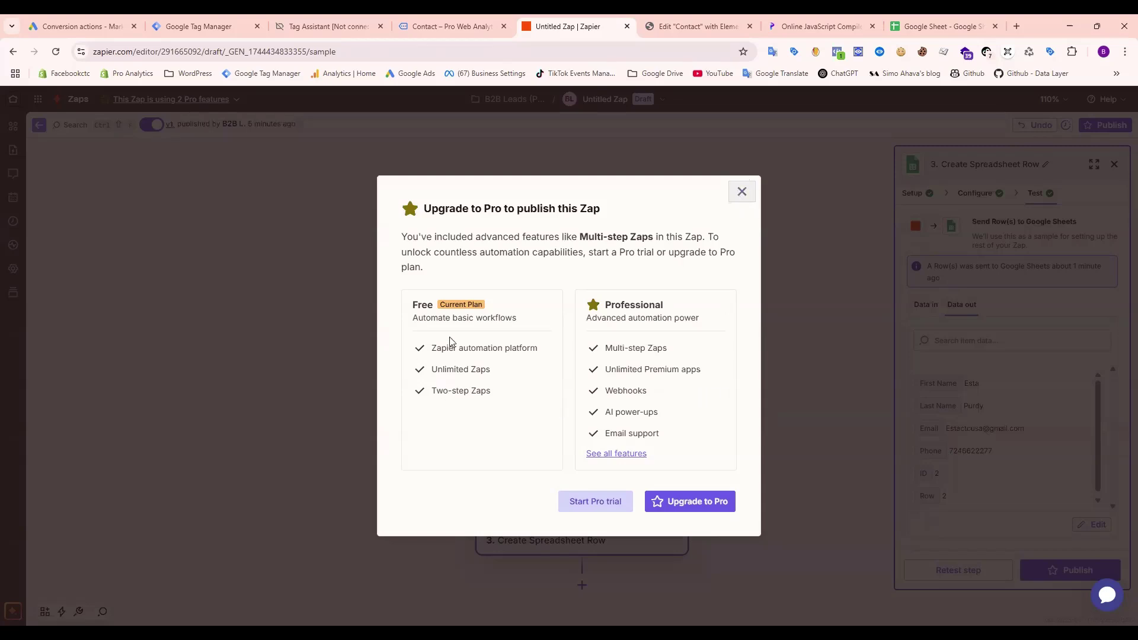
pyautogui.click(741, 192)
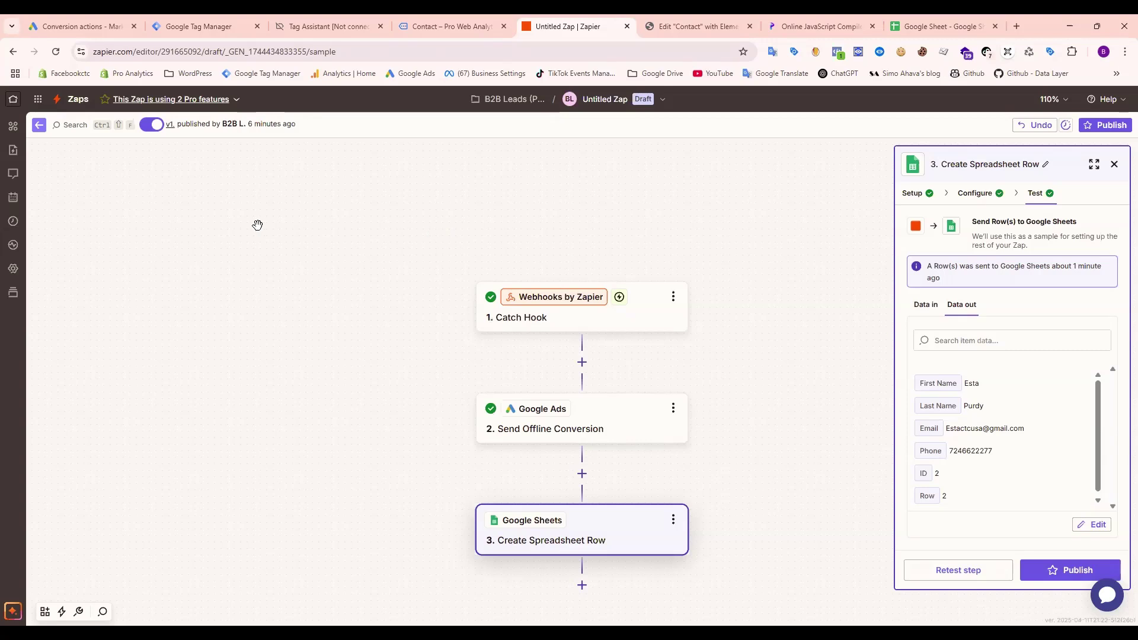
pyautogui.click(123, 39)
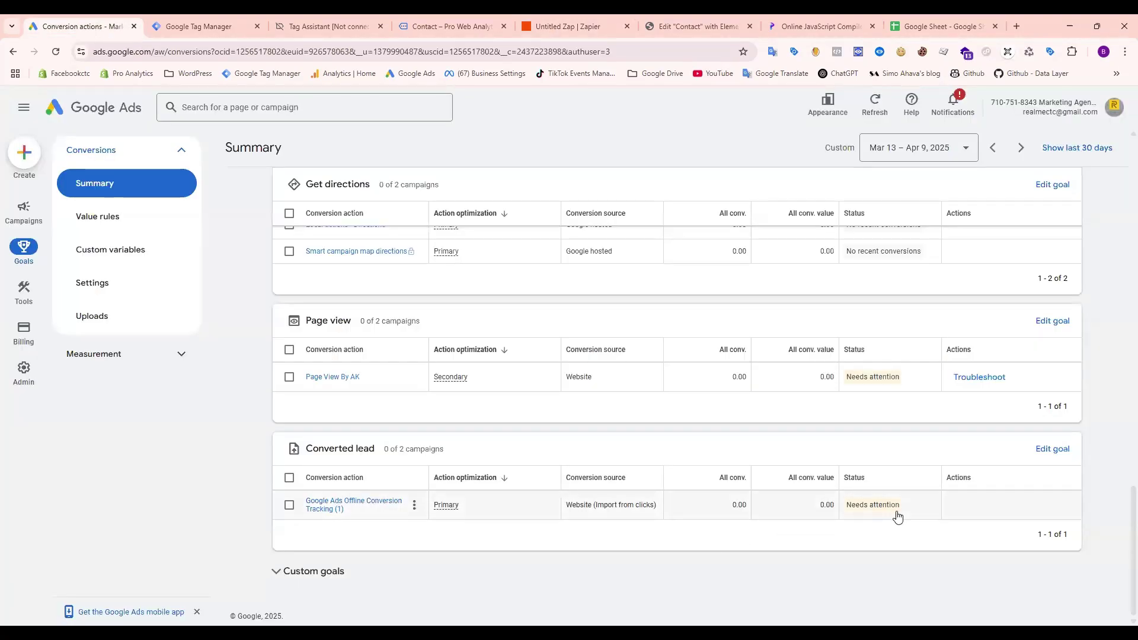
# Step: Review the Converted lead's Needs attention status, recheck the sheet row, and return to Untitled Zap
pyautogui.moveTo(899, 517)
pyautogui.click(897, 26)
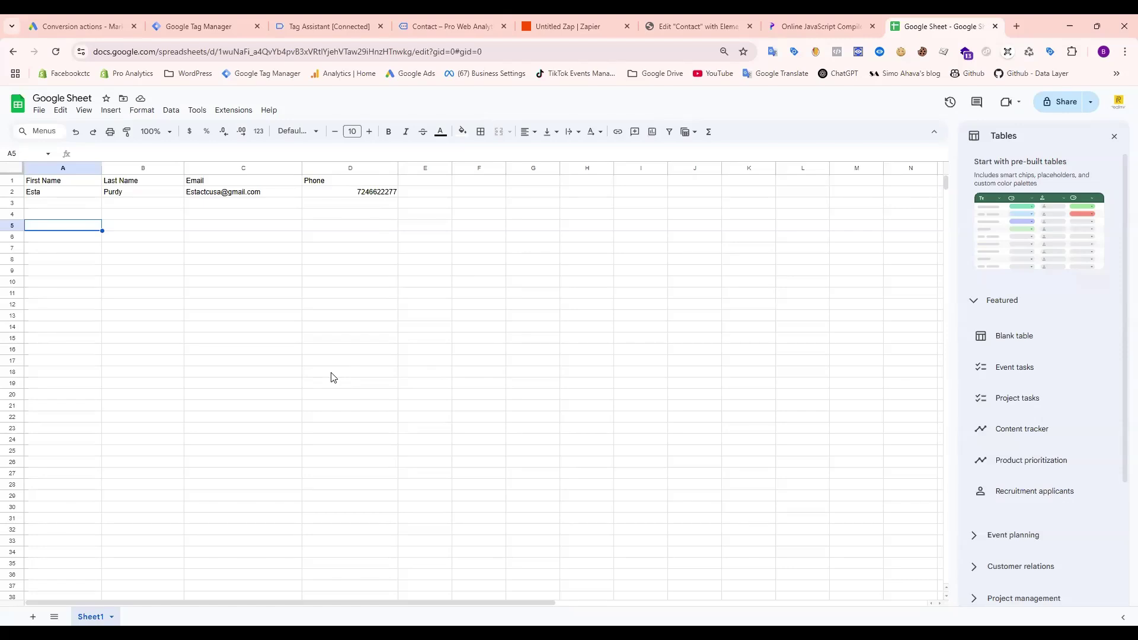
pyautogui.click(566, 26)
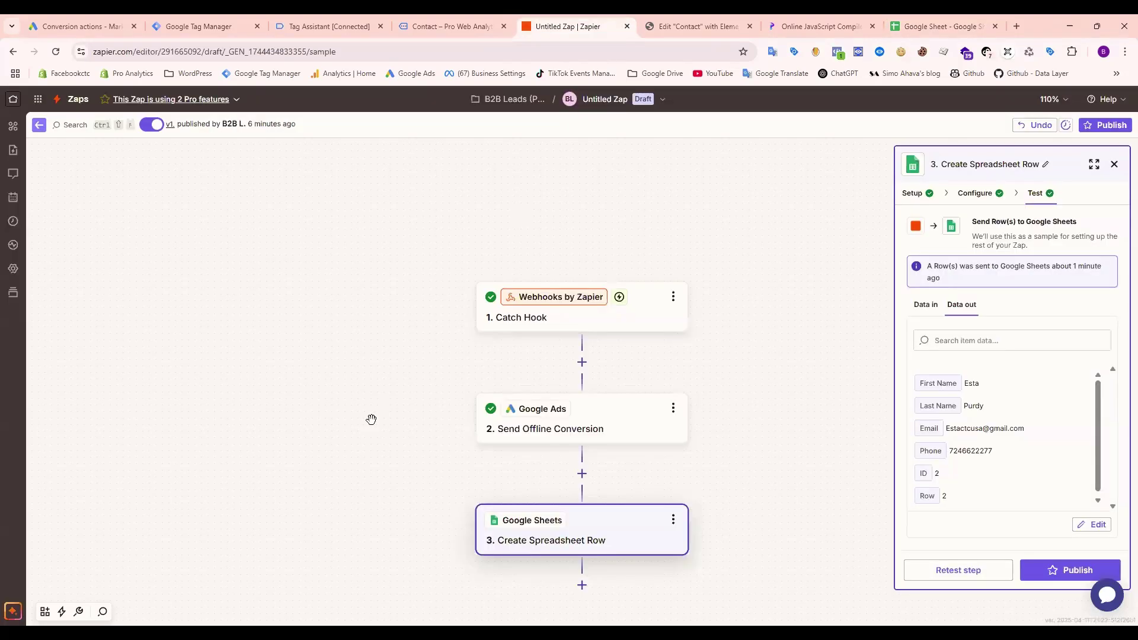